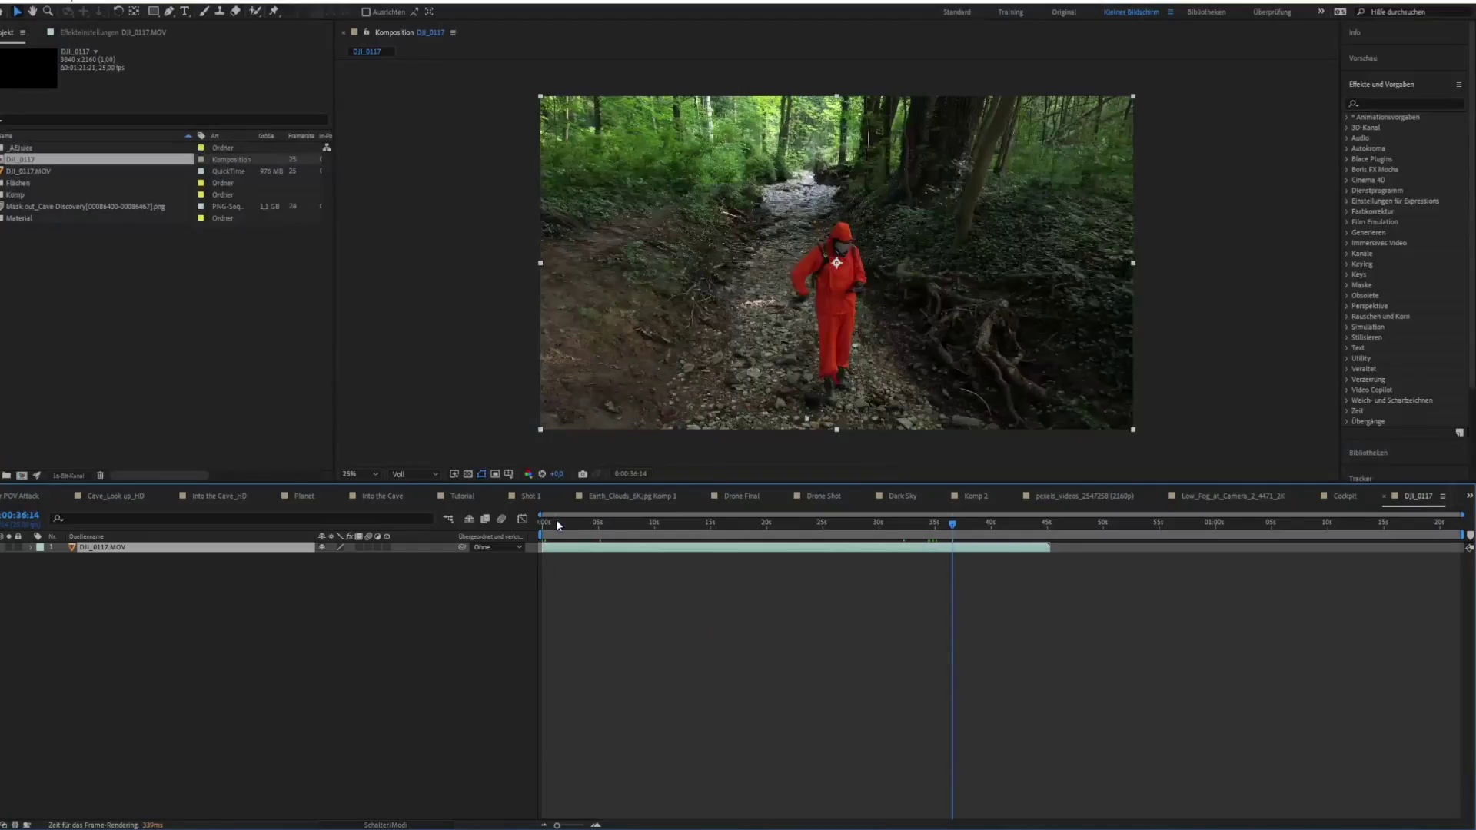
Scrub through the DJI_0117 footage and trim the composition to a work area ending at about 12 seconds
left_click_drag(555, 522, 708, 522)
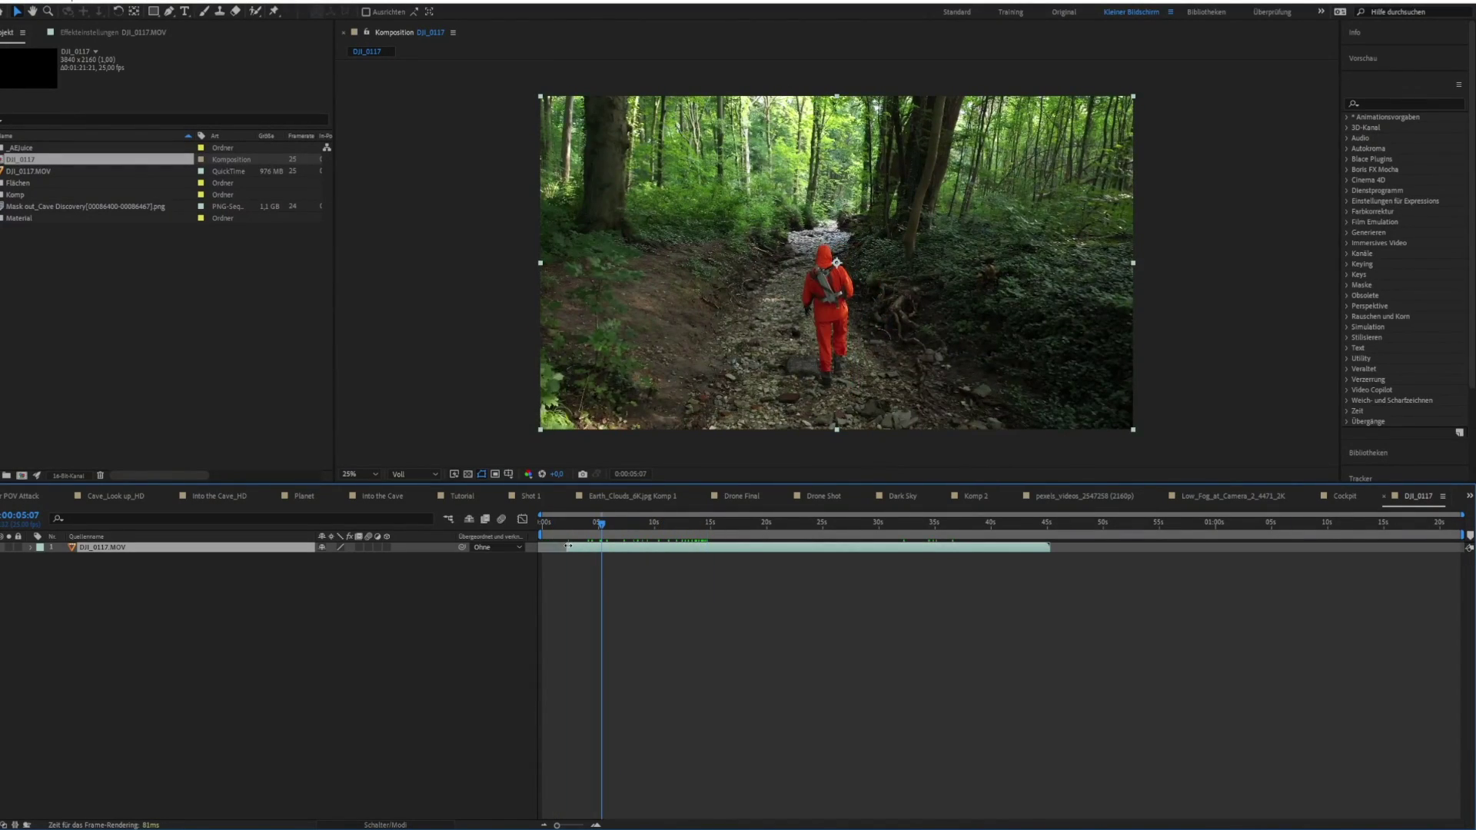
left_click_drag(604, 525, 683, 529)
key("n")
right_click(678, 531)
left_click(730, 558)
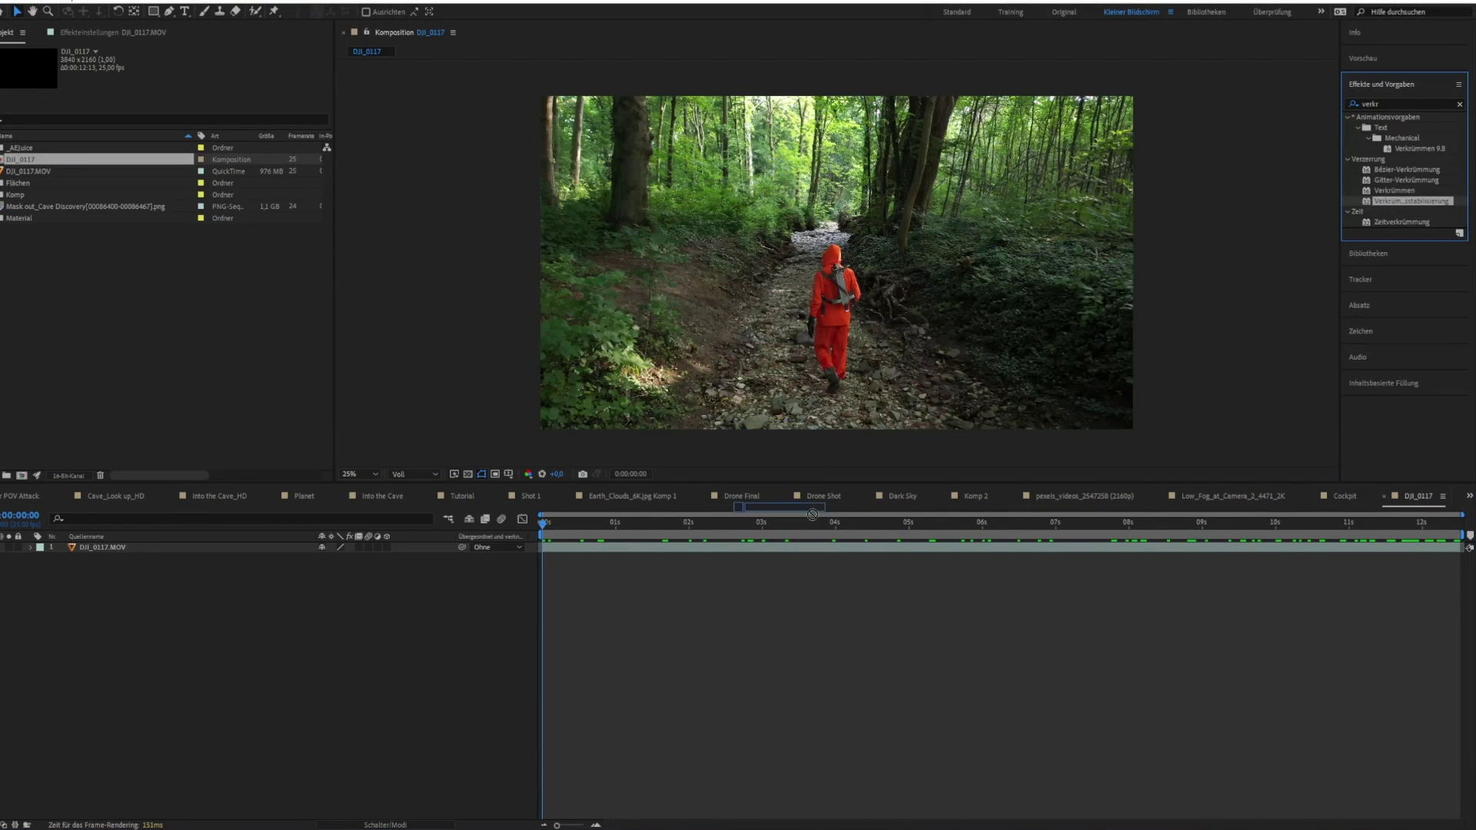
Apply the Warp Stabilizer (Verkrümmungsstabilisierung) to DJI_0117.MOV and pre-compose the clip as Stabilized Shot_Riverbed
left_click_drag(813, 514, 852, 546)
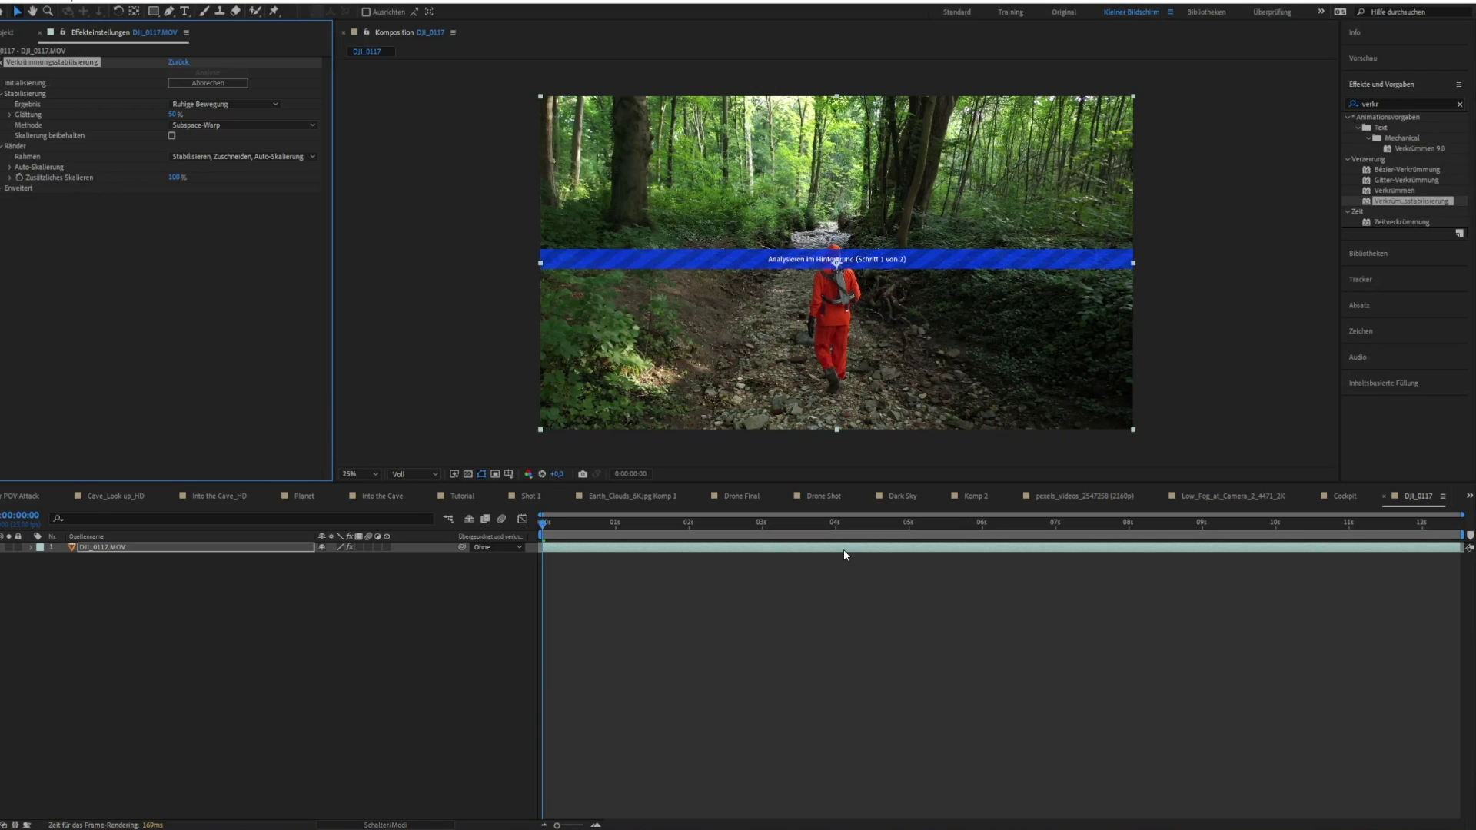
key("ctrl+shift+c")
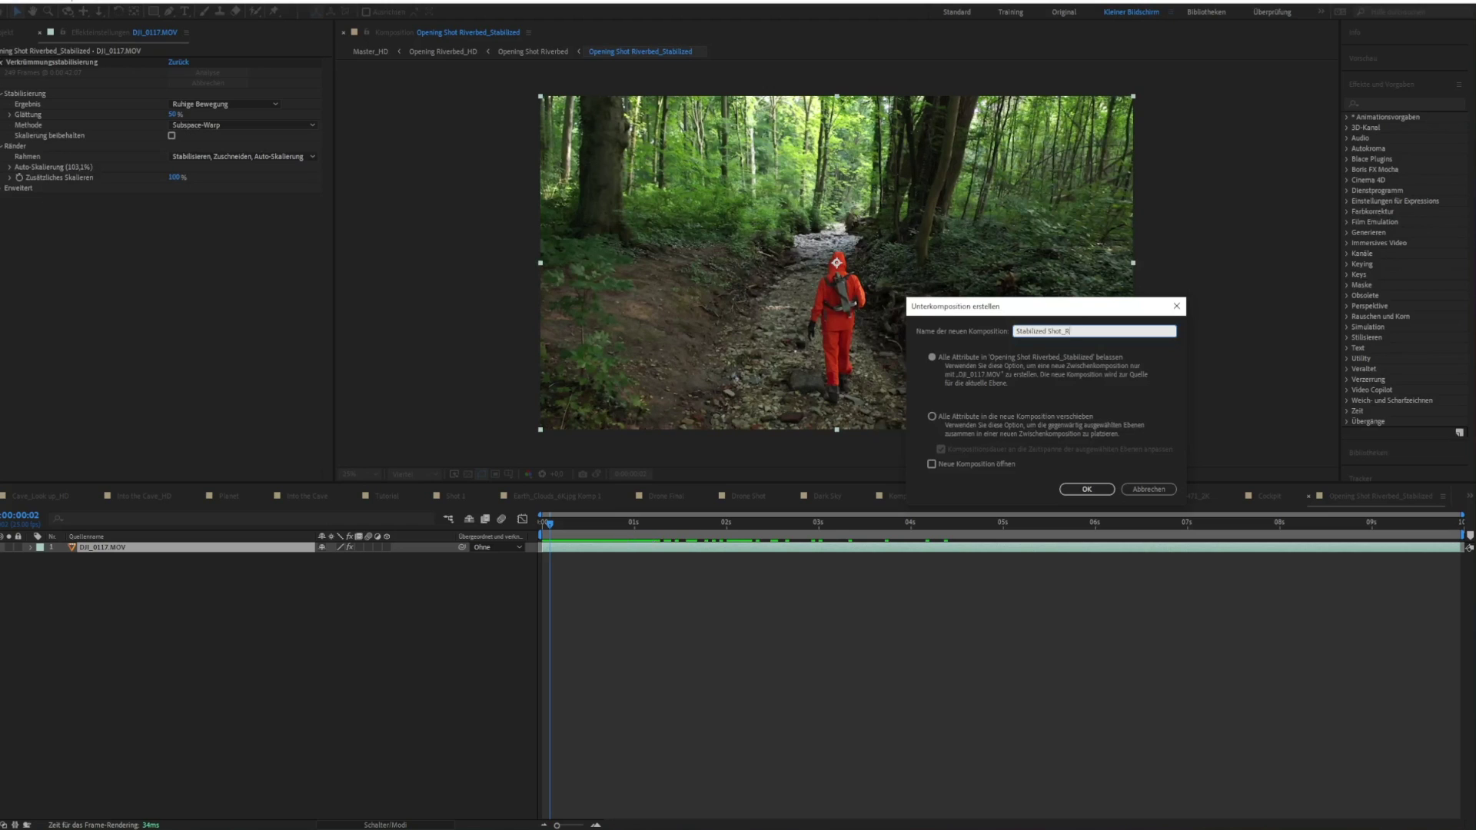
type("ed")
key("Return")
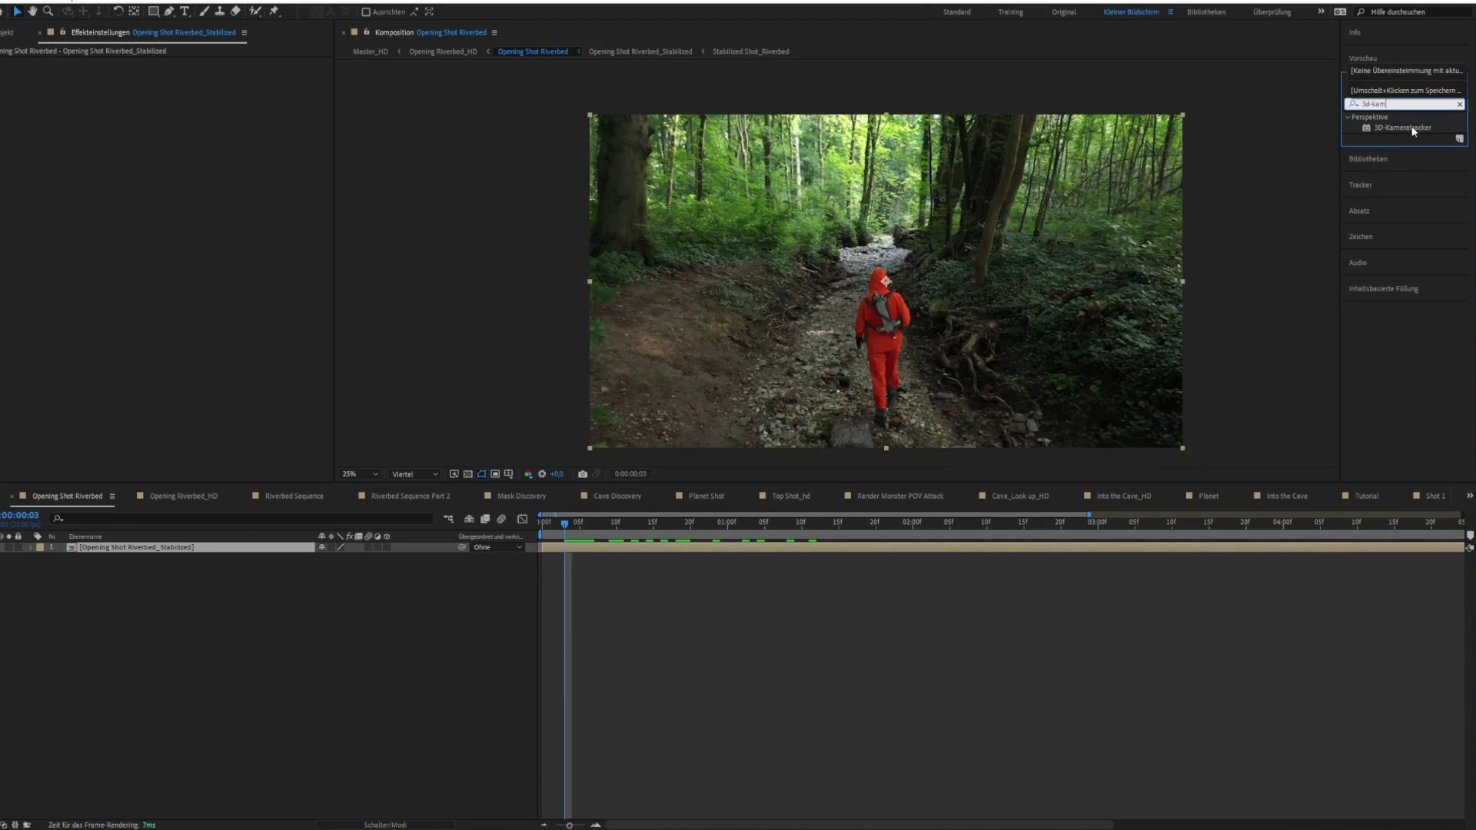
Apply the 3D Camera Tracker to Opening Shot Riverbed_Stabilized and define the ground plane and origin from the riverbed track points
left_click_drag(1400, 126, 688, 547)
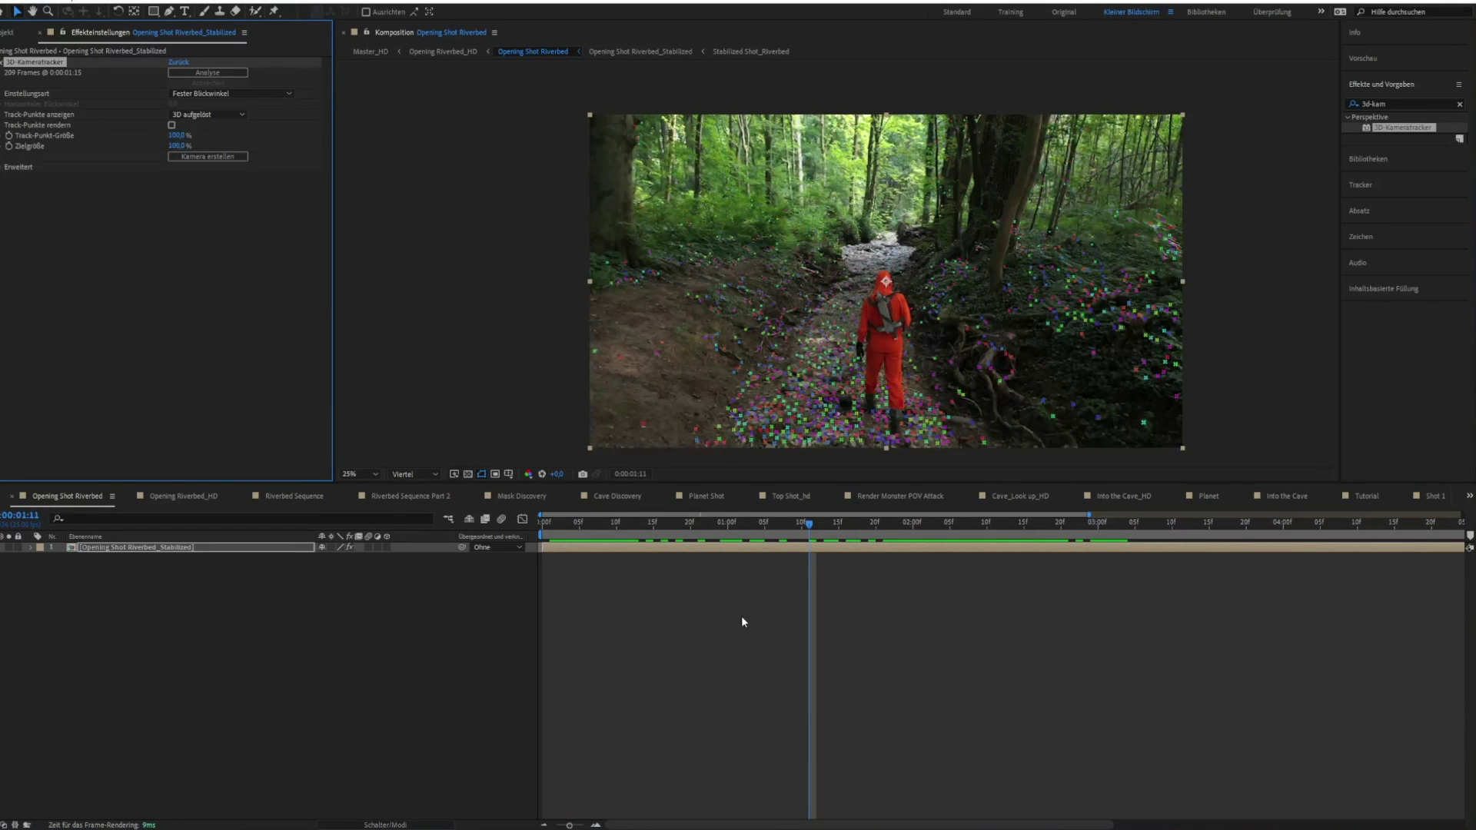
left_click(919, 432)
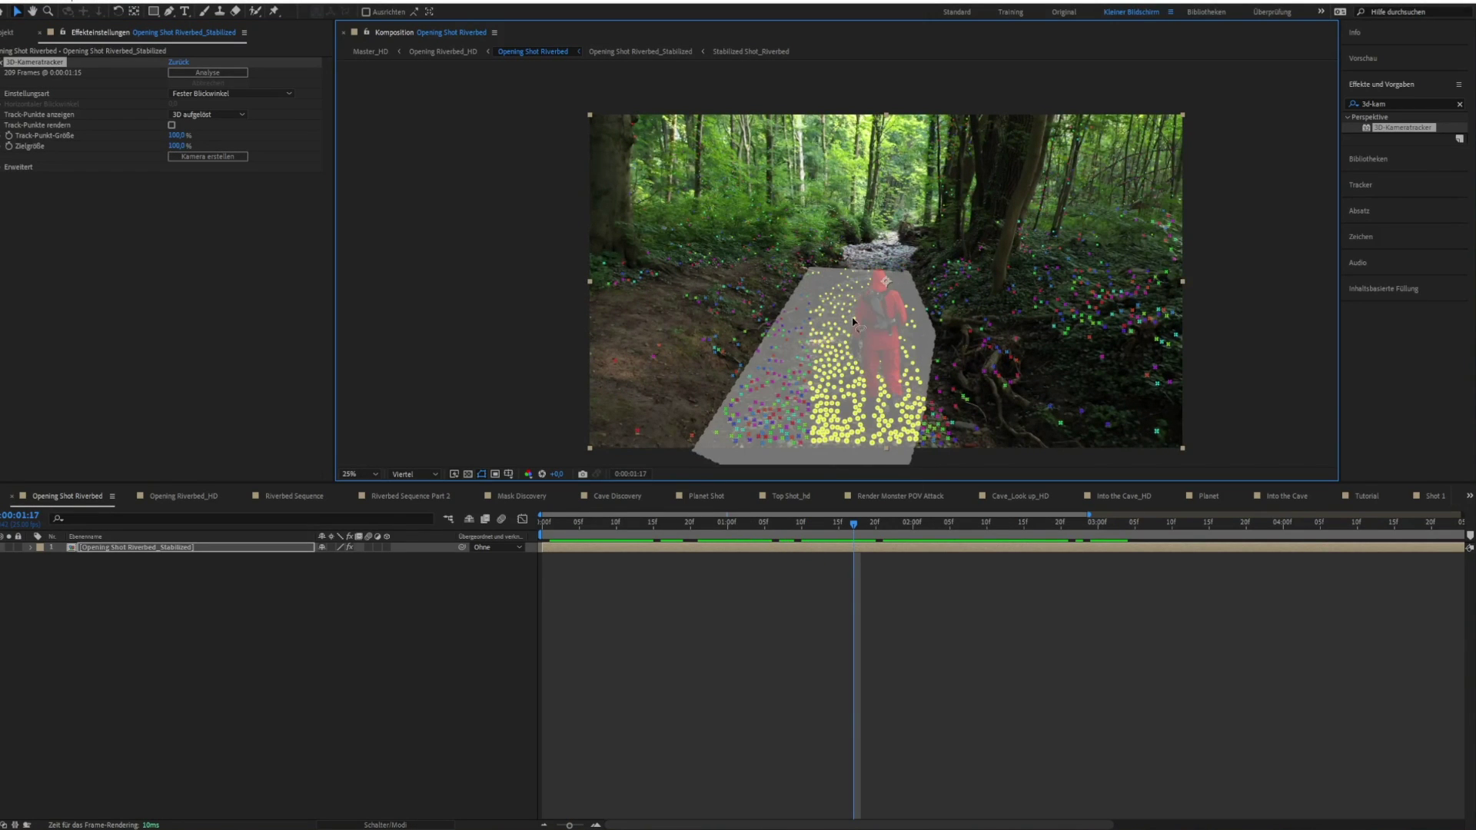
right_click(848, 323)
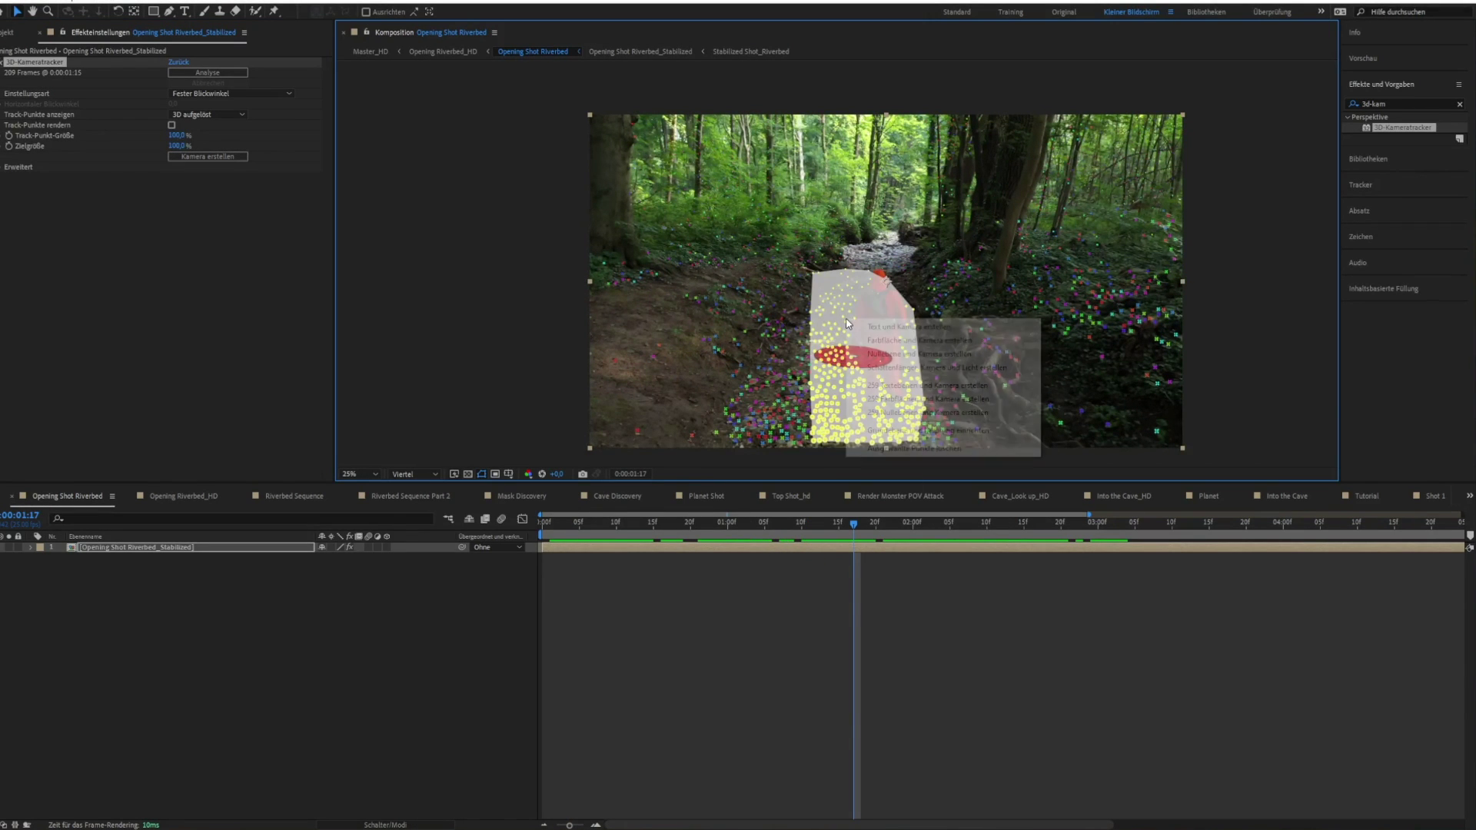
left_click(930, 431)
Create the tracker camera and tracked solids on the left bank and in the distant streambed
right_click(698, 262)
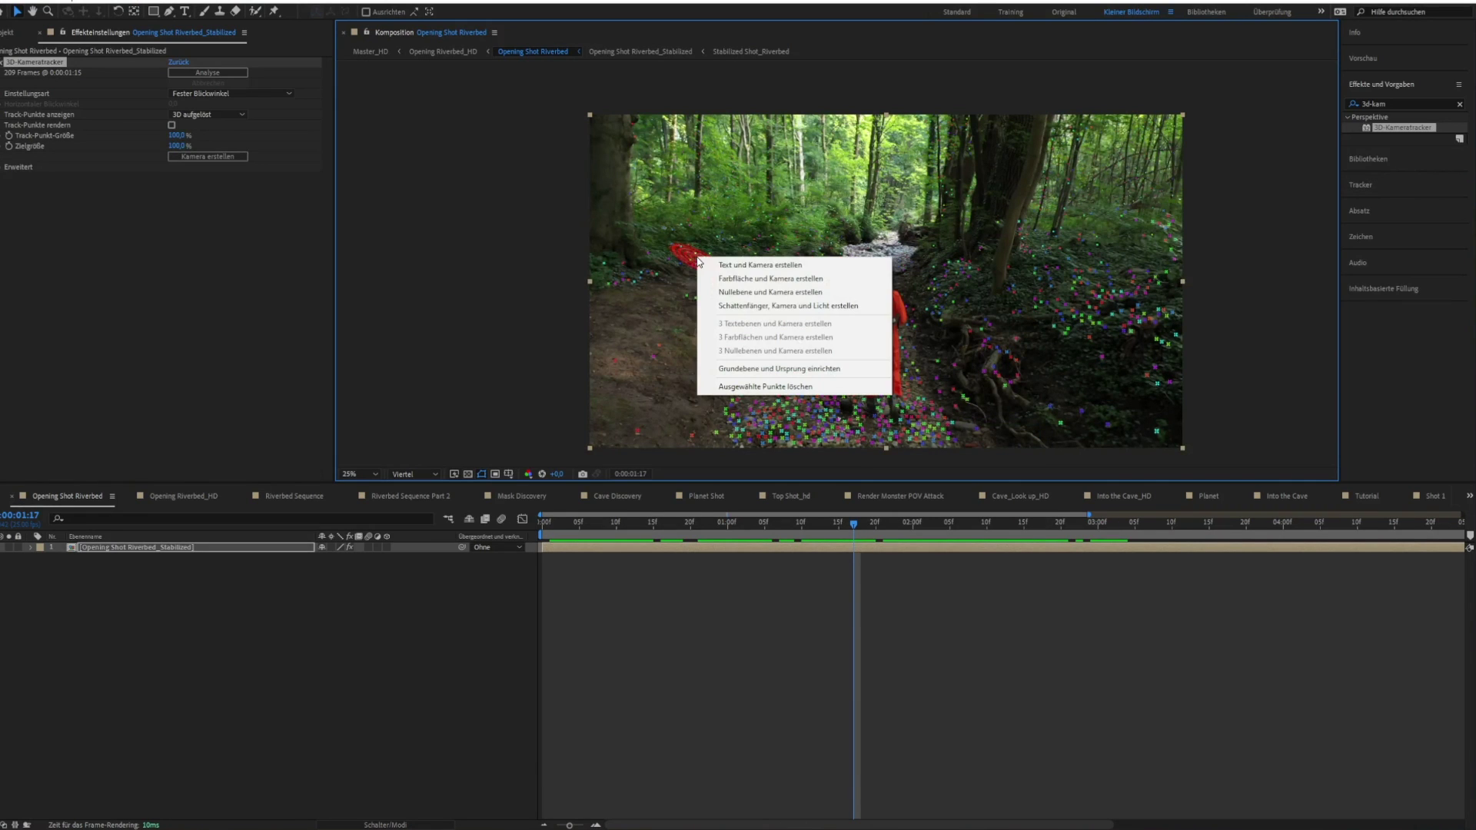
left_click(743, 280)
right_click(861, 281)
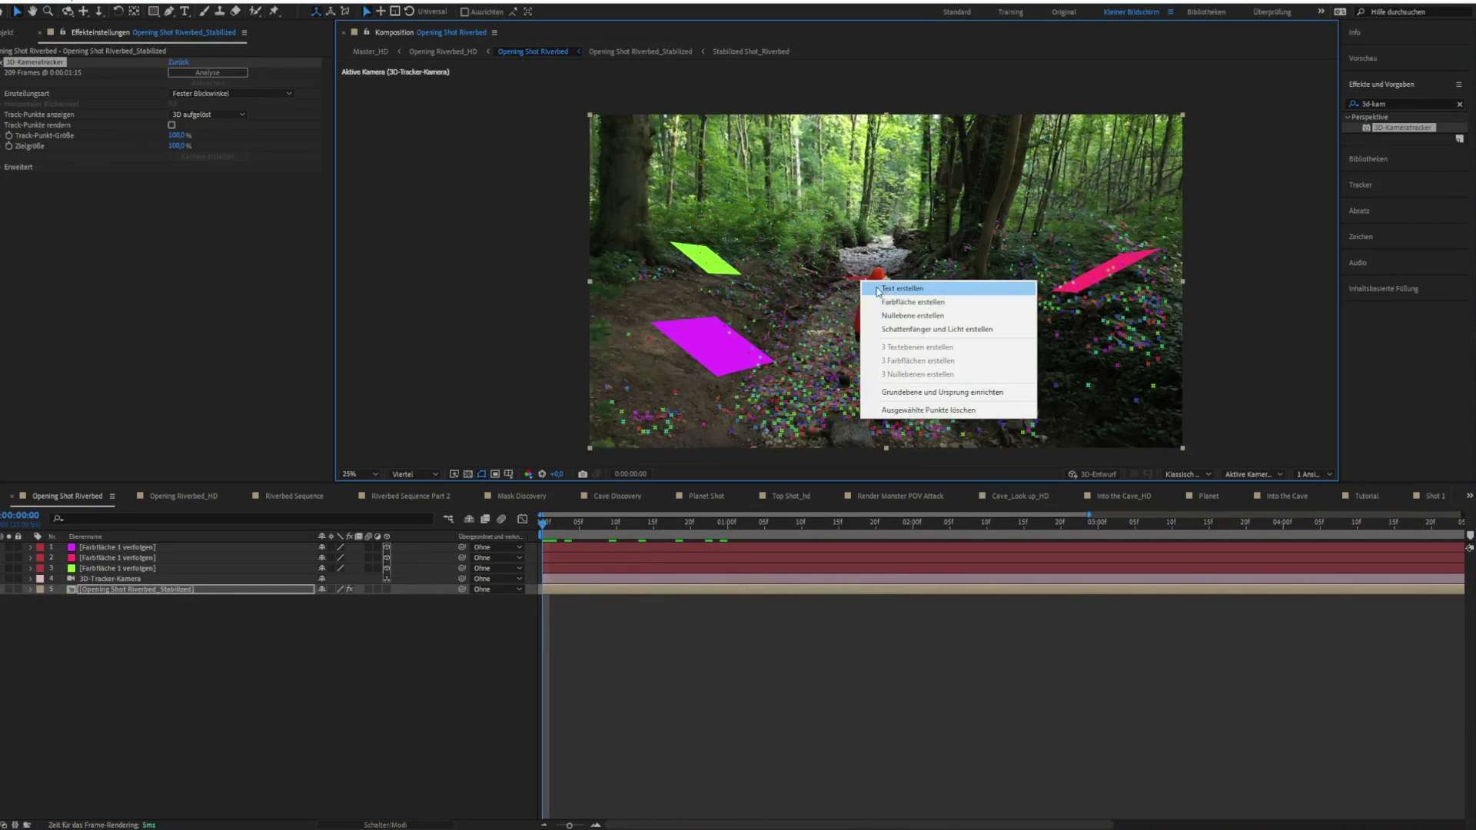
left_click(891, 302)
right_click(787, 277)
left_click(924, 288)
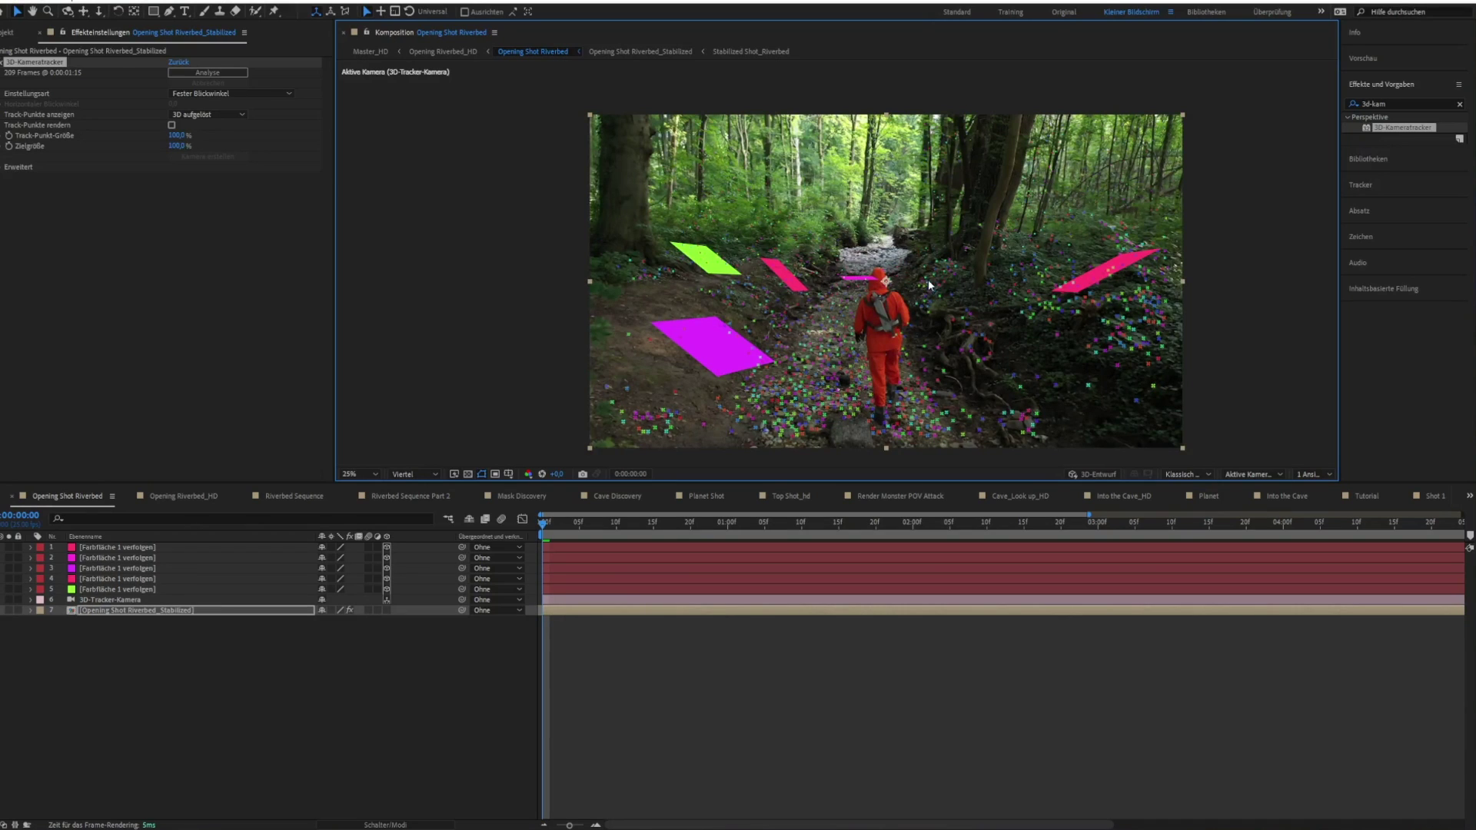
Create tracked solids beside the hiker's head, in the foreground streambed and on the lower right bank
right_click(911, 267)
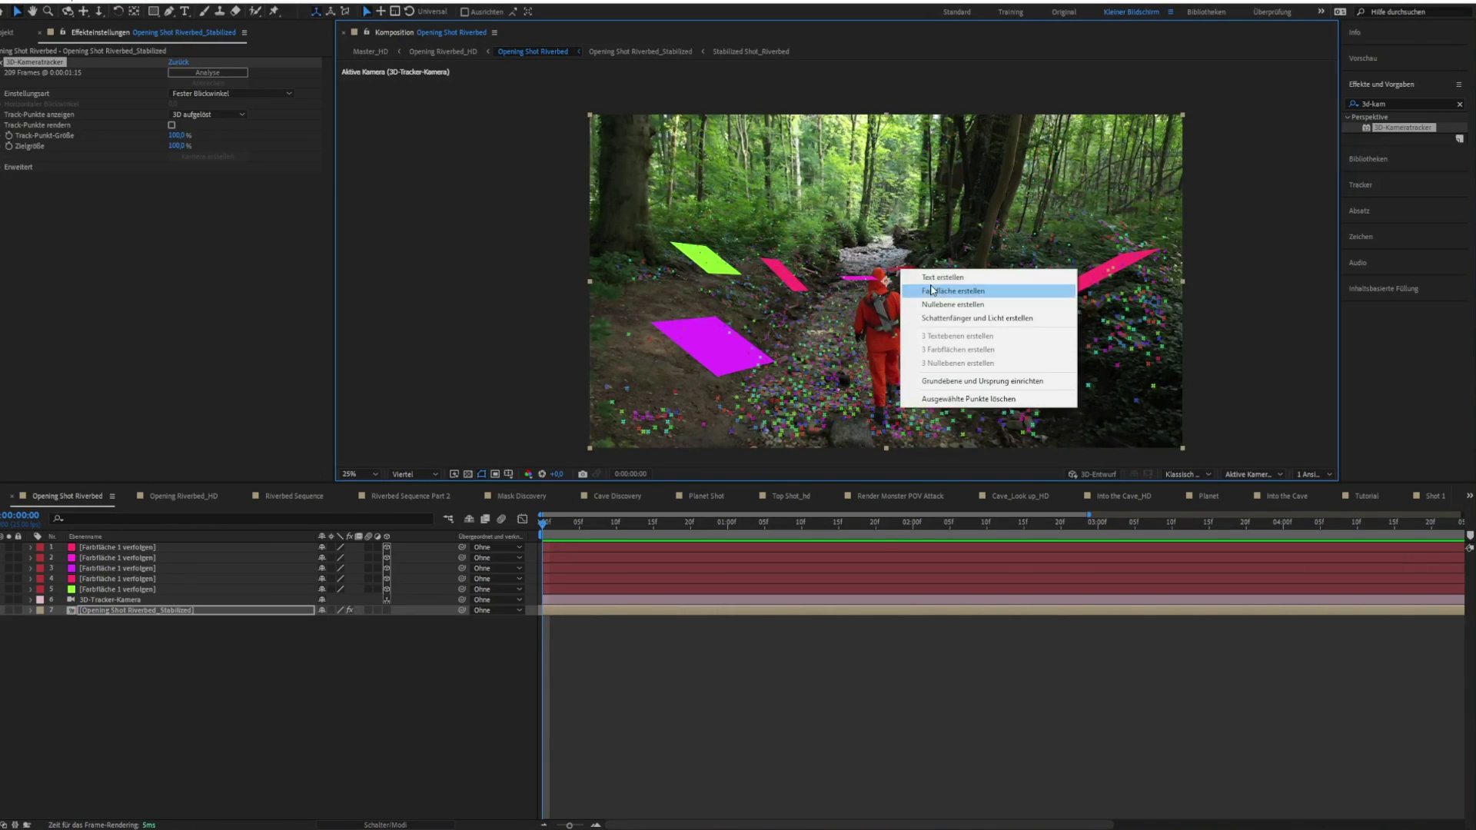
left_click(939, 290)
right_click(836, 399)
left_click(864, 412)
right_click(993, 393)
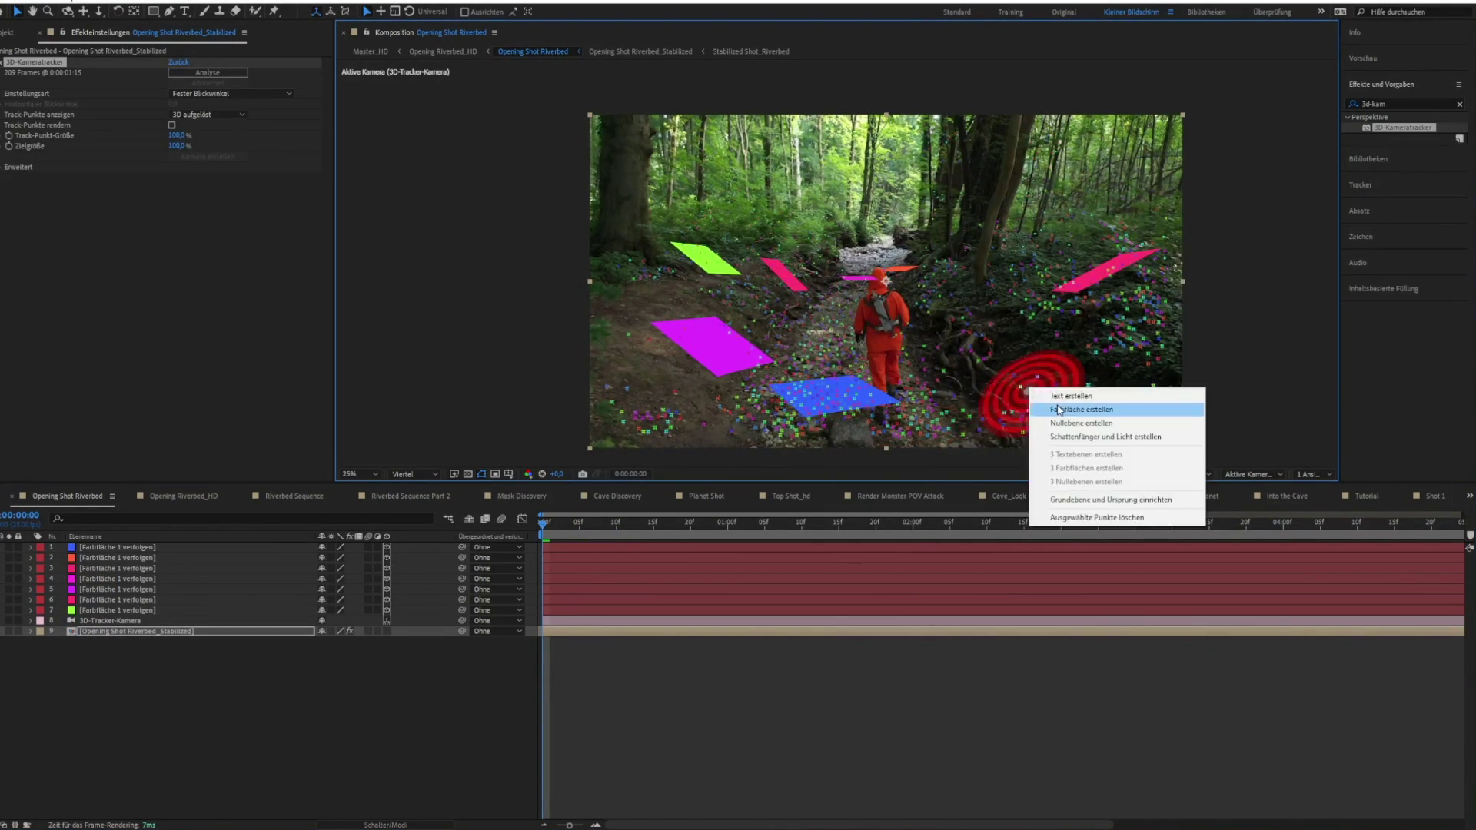
left_click(1024, 409)
Add another tracked solid in the far streambed behind the hiker and preview how the solids stick to the ground
left_click_drag(991, 529, 558, 531)
left_click(663, 652)
left_click(34, 61)
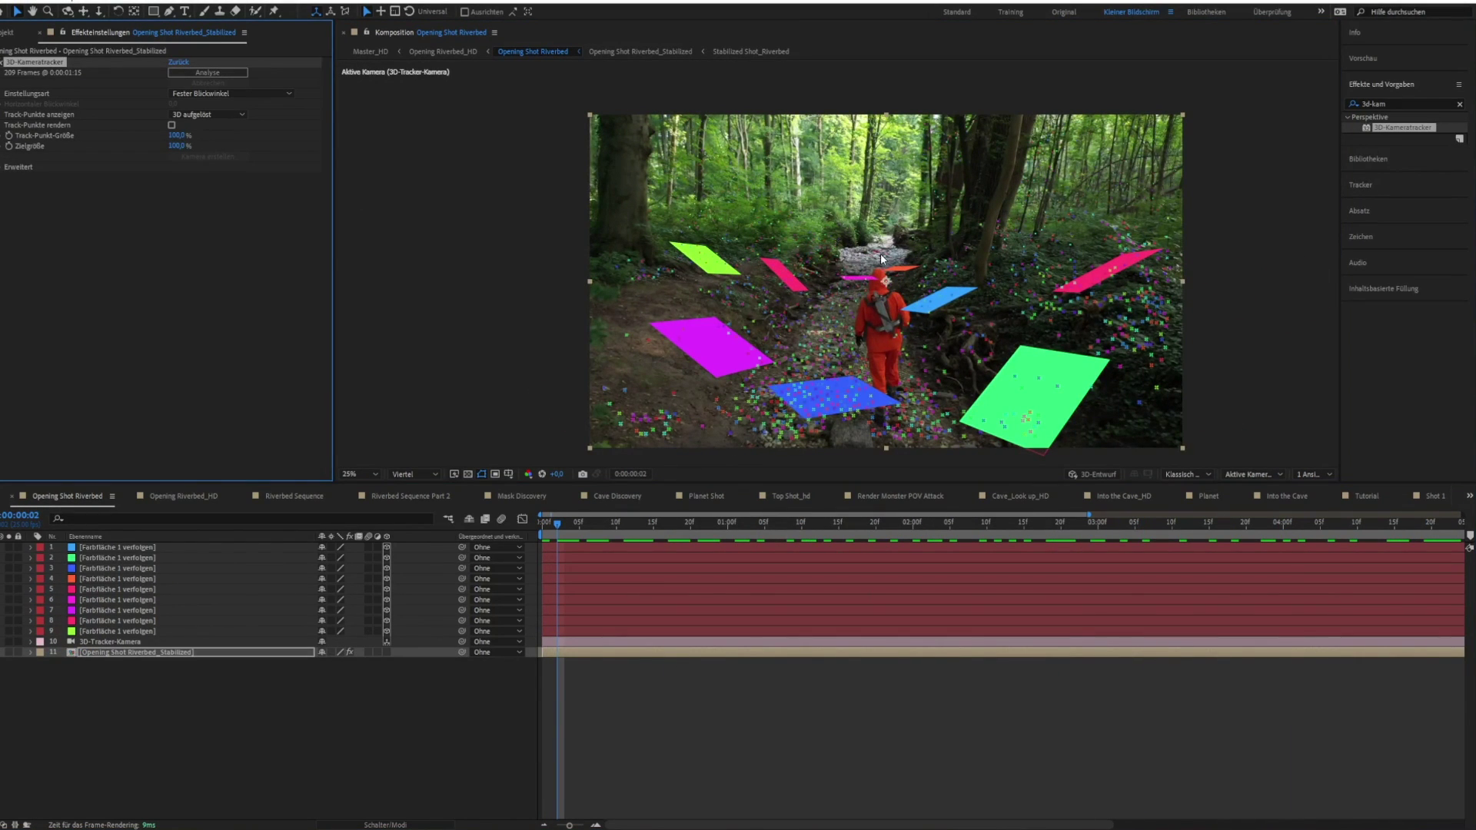
right_click(862, 269)
left_click(896, 287)
key("space")
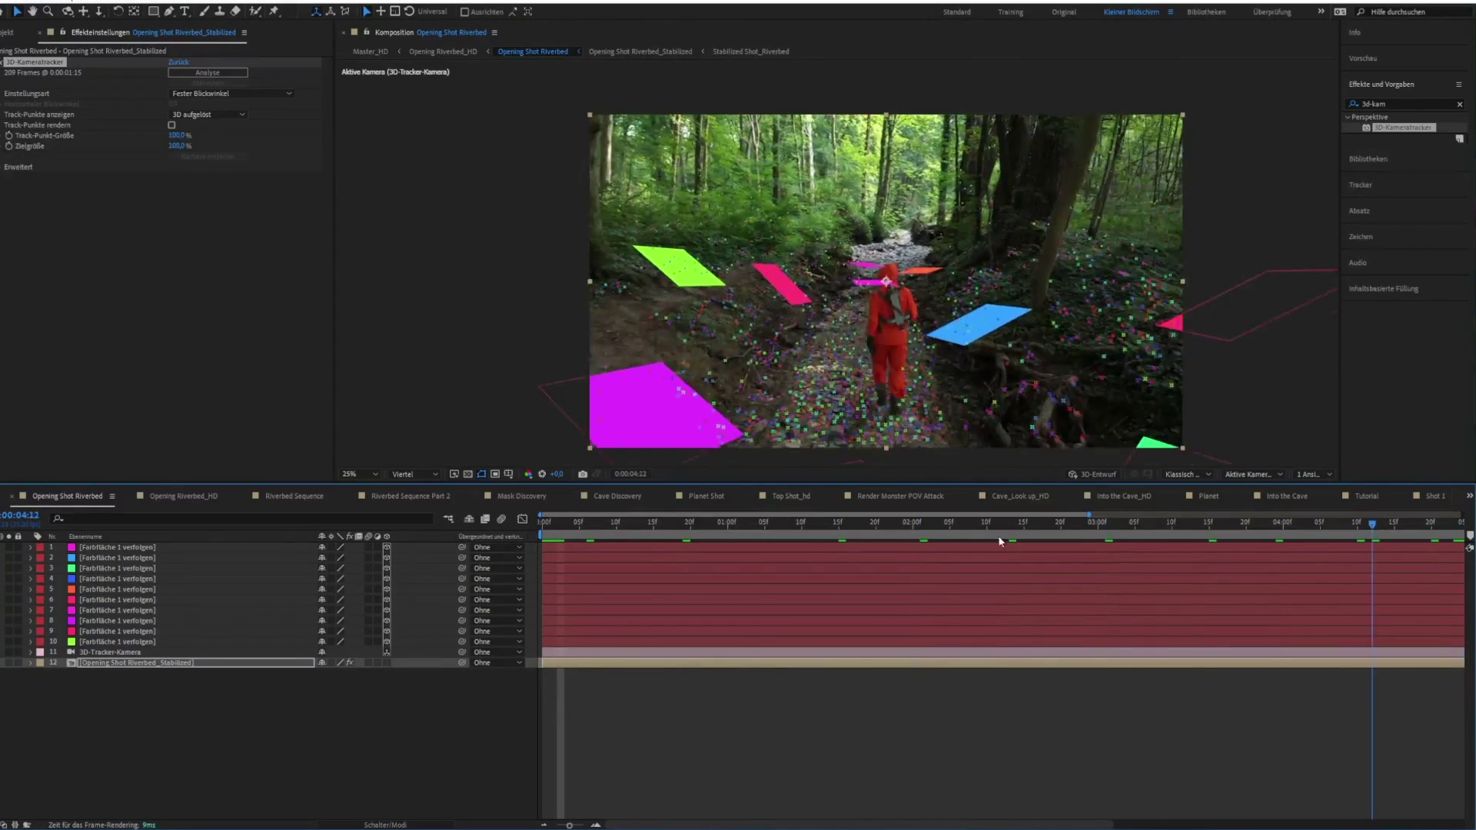
left_click_drag(566, 825, 557, 825)
Duplicate the Opening Shot Riverbed_Stabilized layer and bring the copy to the front of the layer stack
left_click(140, 661)
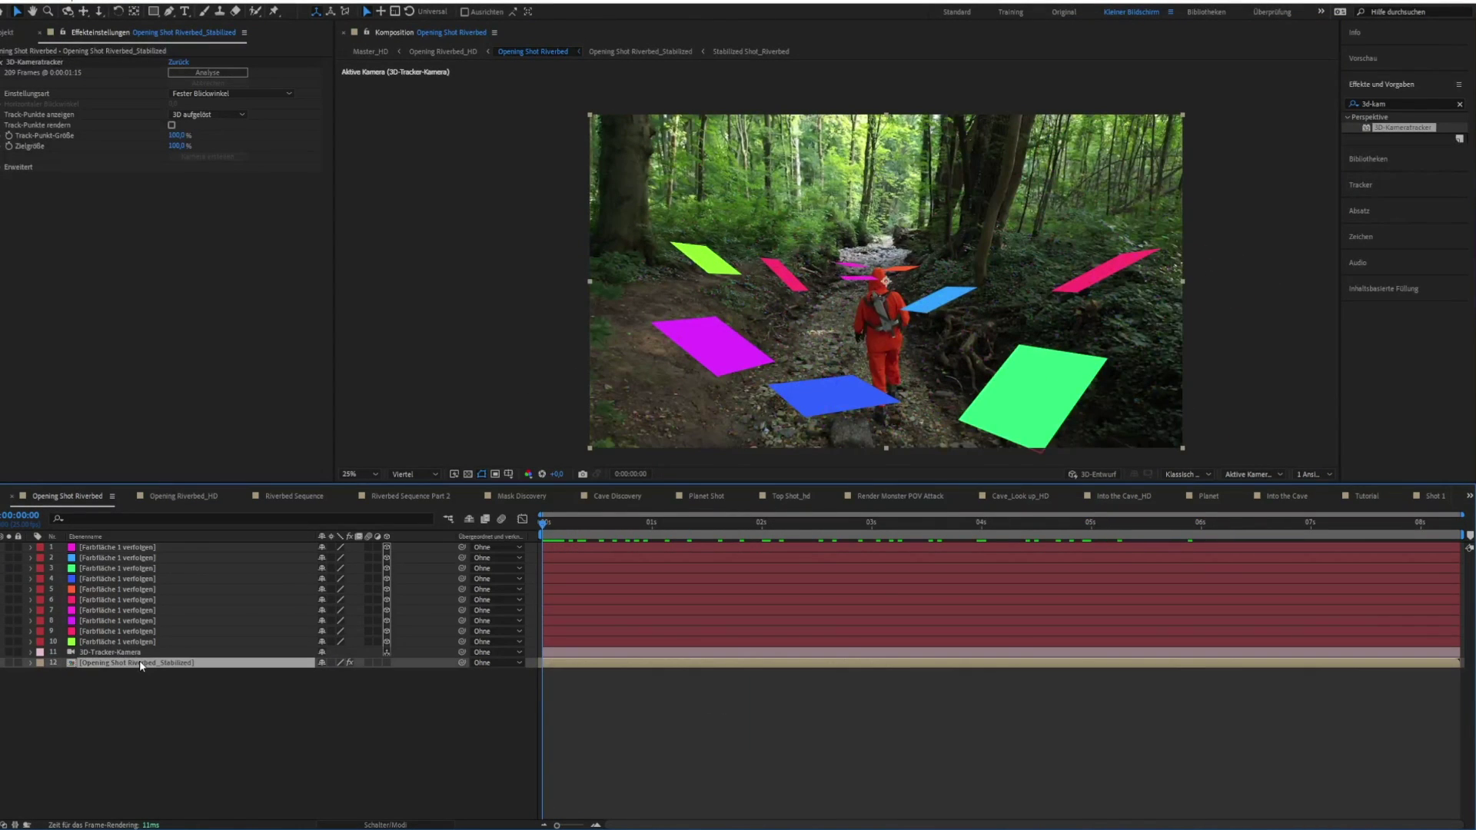
key("ctrl+d")
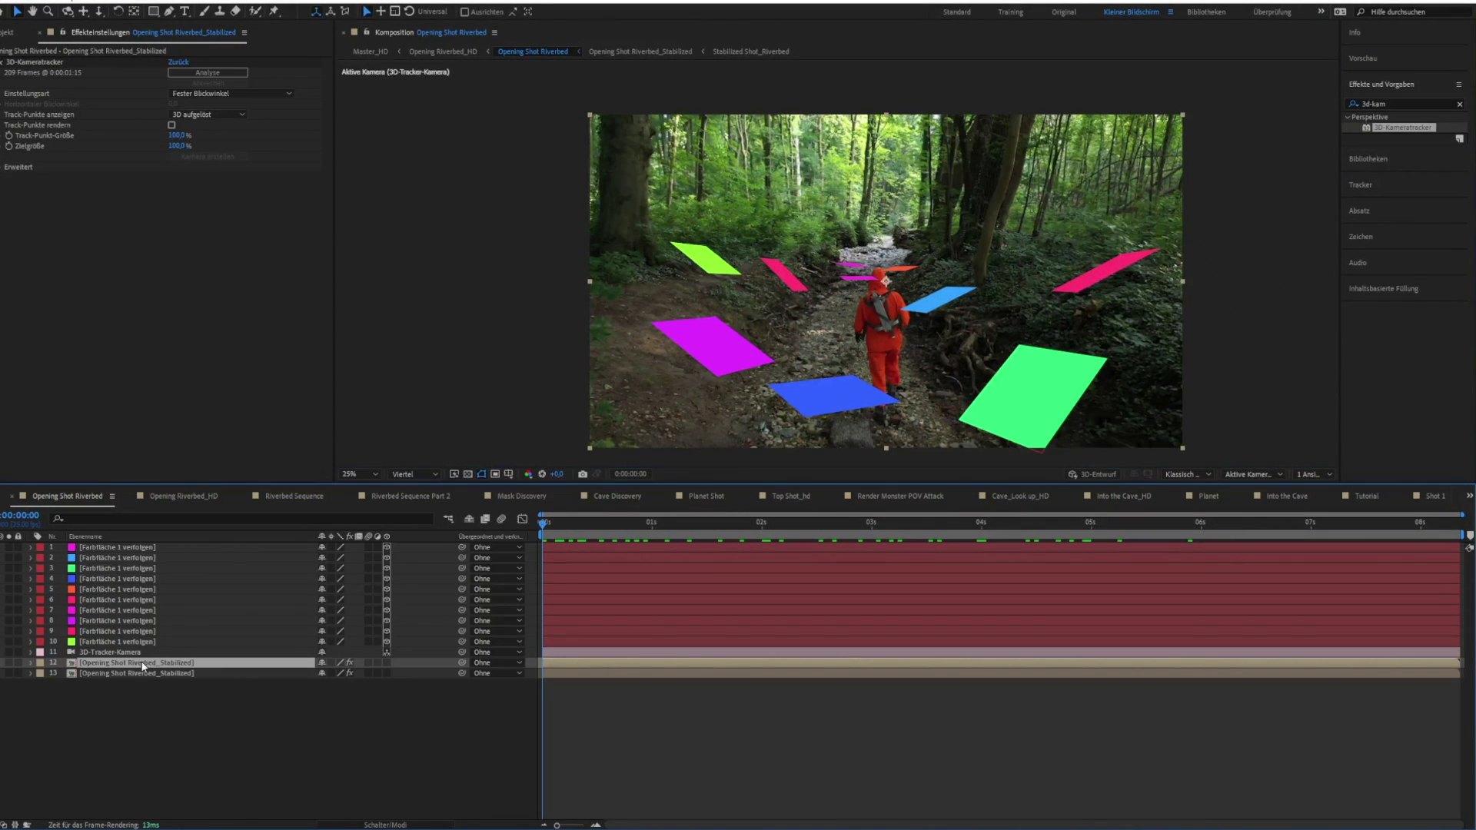
key("ctrl+shift+bracketright")
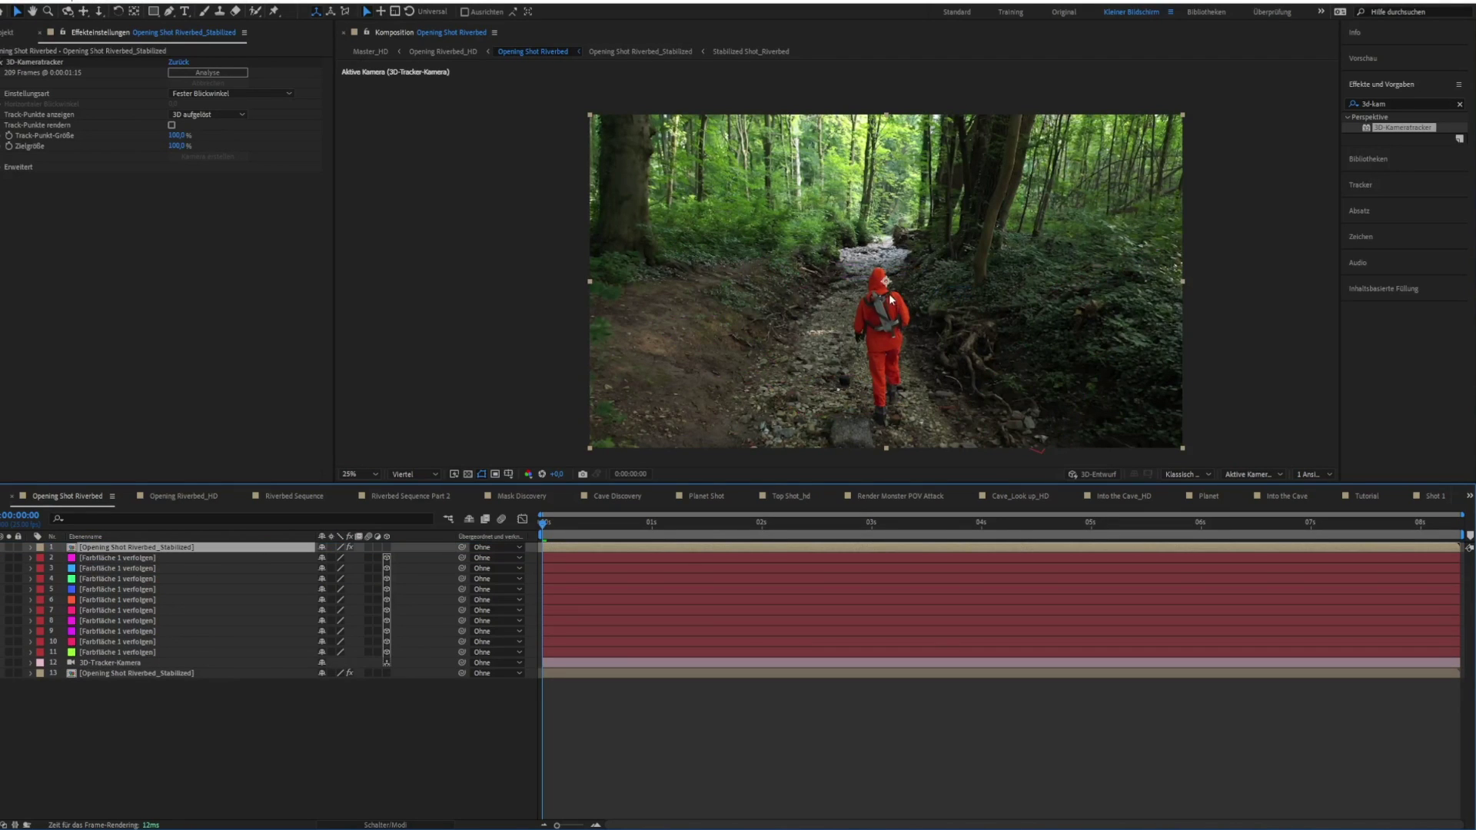
Apply the Mask Prompter effect to the front footage copy and remove that copy's 3D Camera Tracker effect
left_click(1395, 103)
type("mask pro")
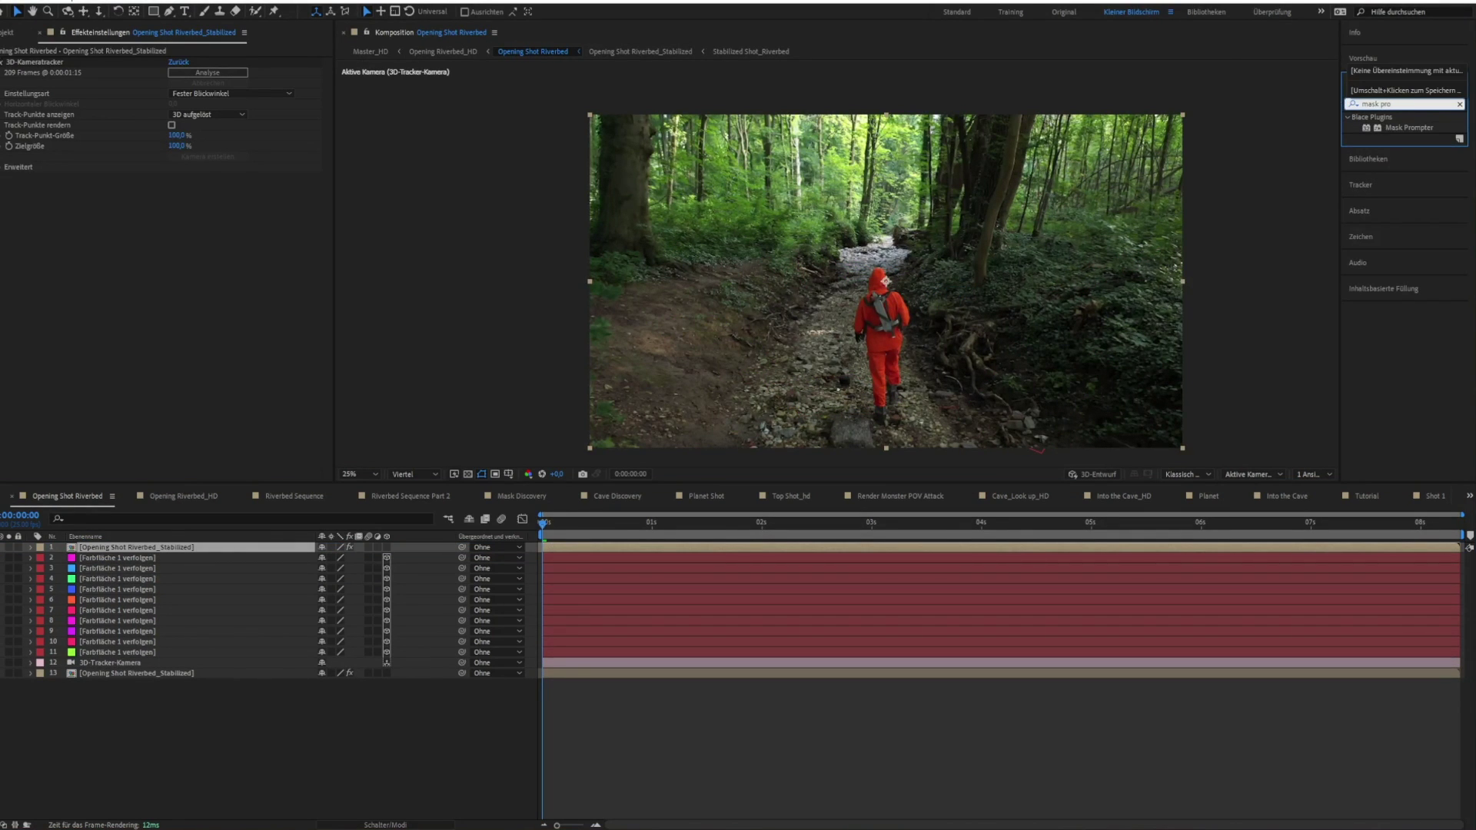
left_click(1422, 129)
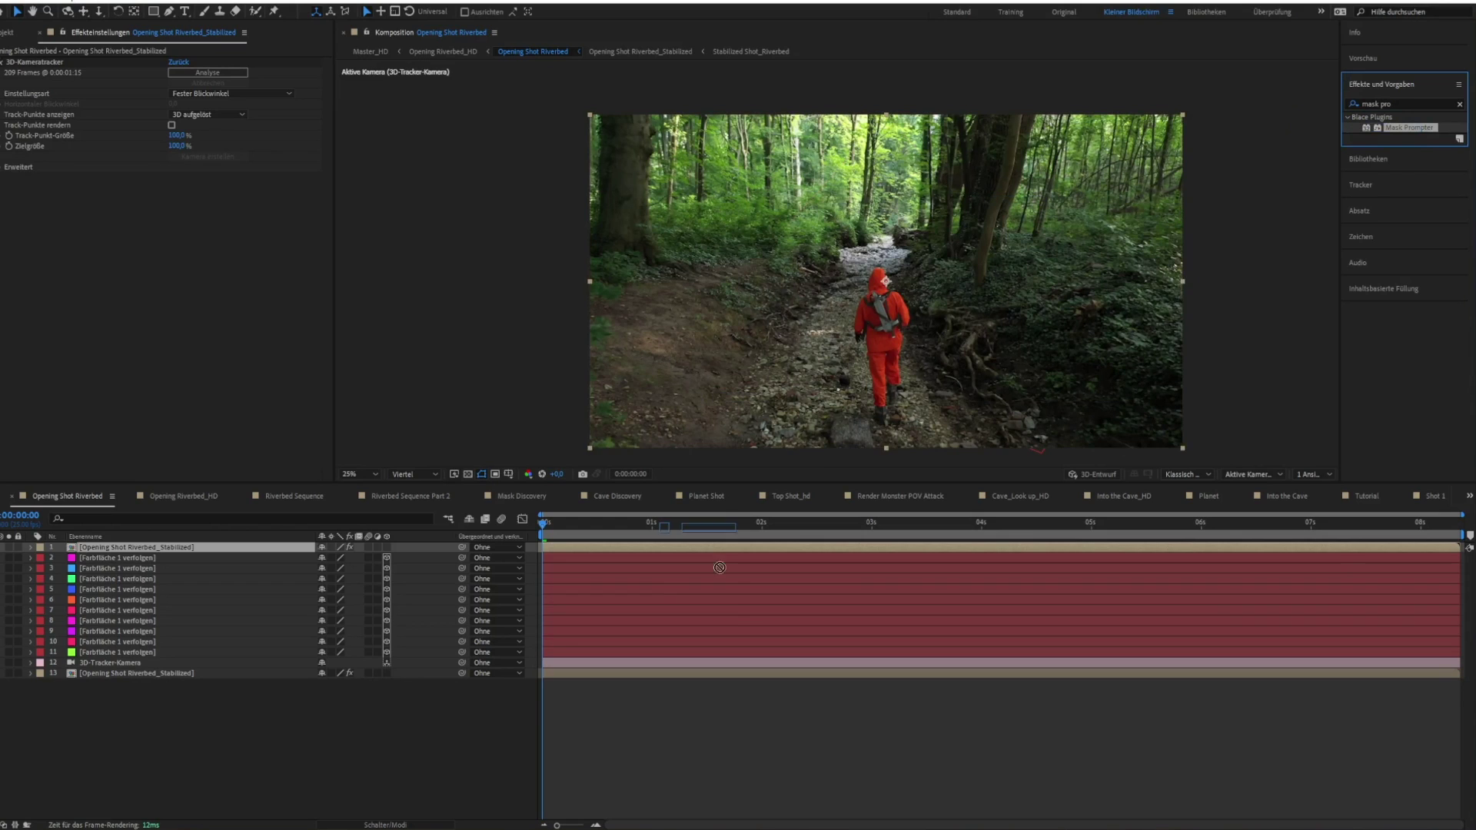
left_click_drag(719, 567, 749, 547)
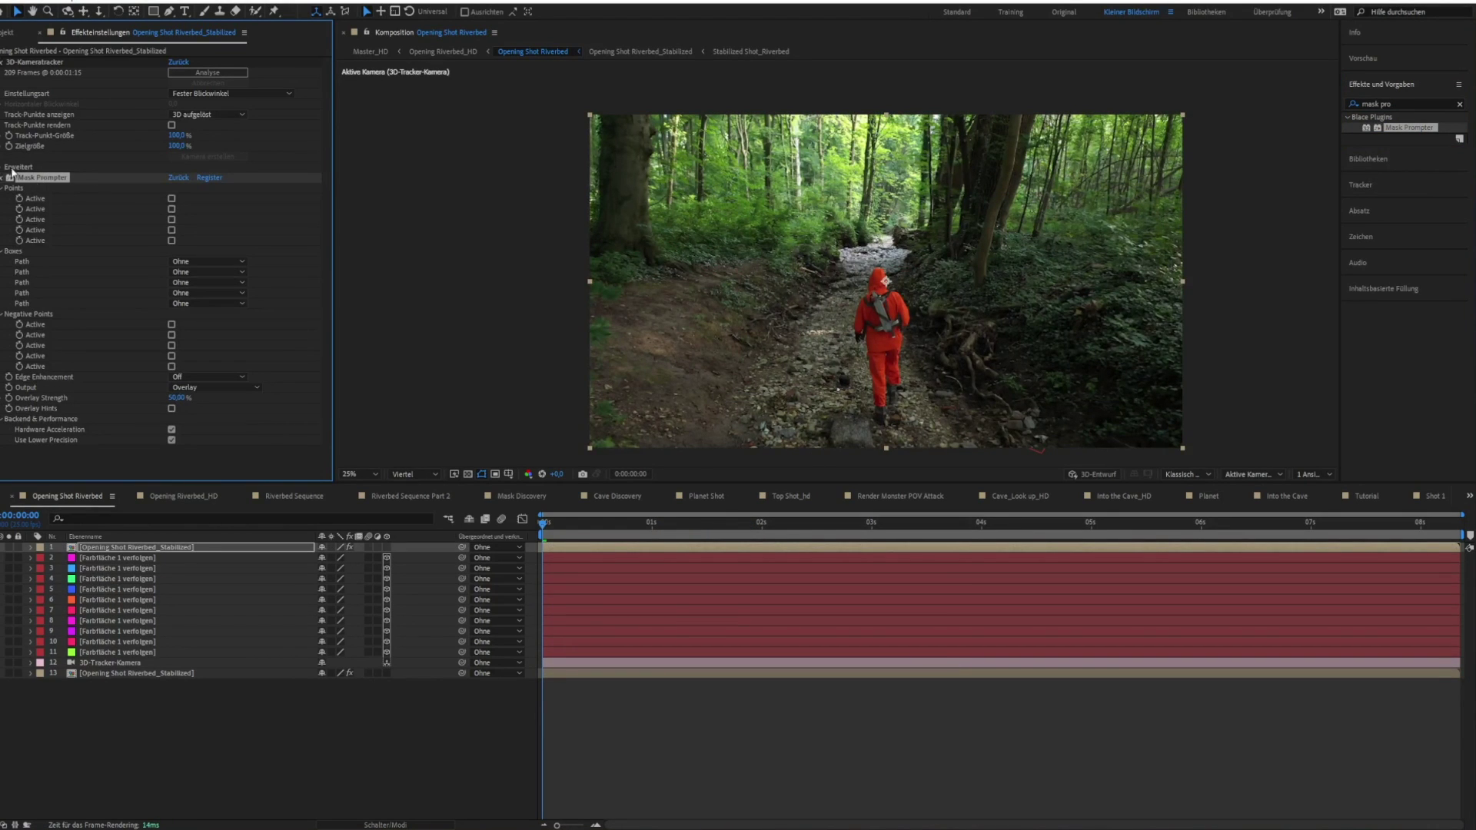
left_click(57, 62)
key("Delete")
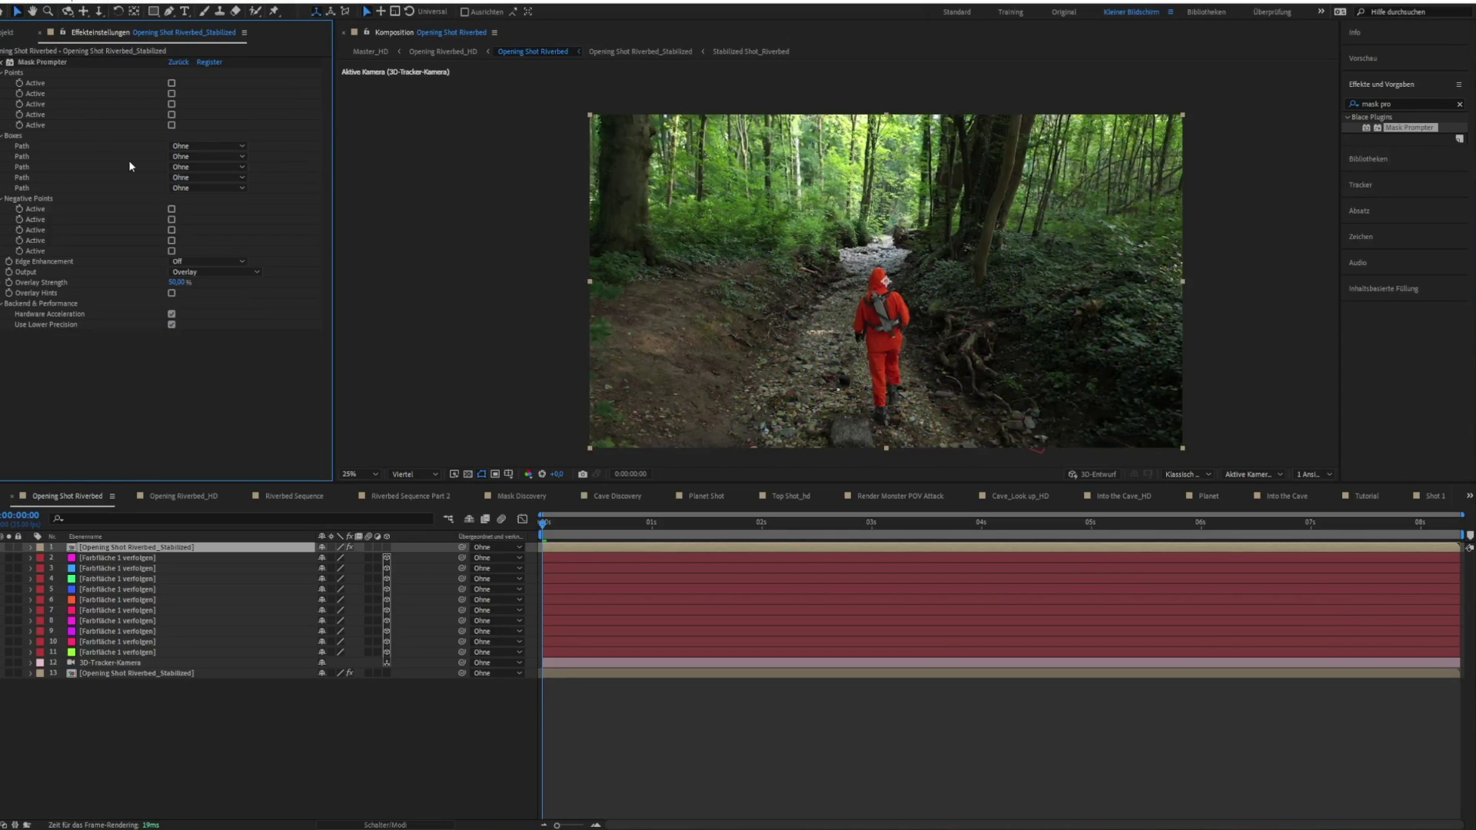
Activate the first Mask Prompter point, enable keyframing for its position and place it on the hiker
left_click(172, 84)
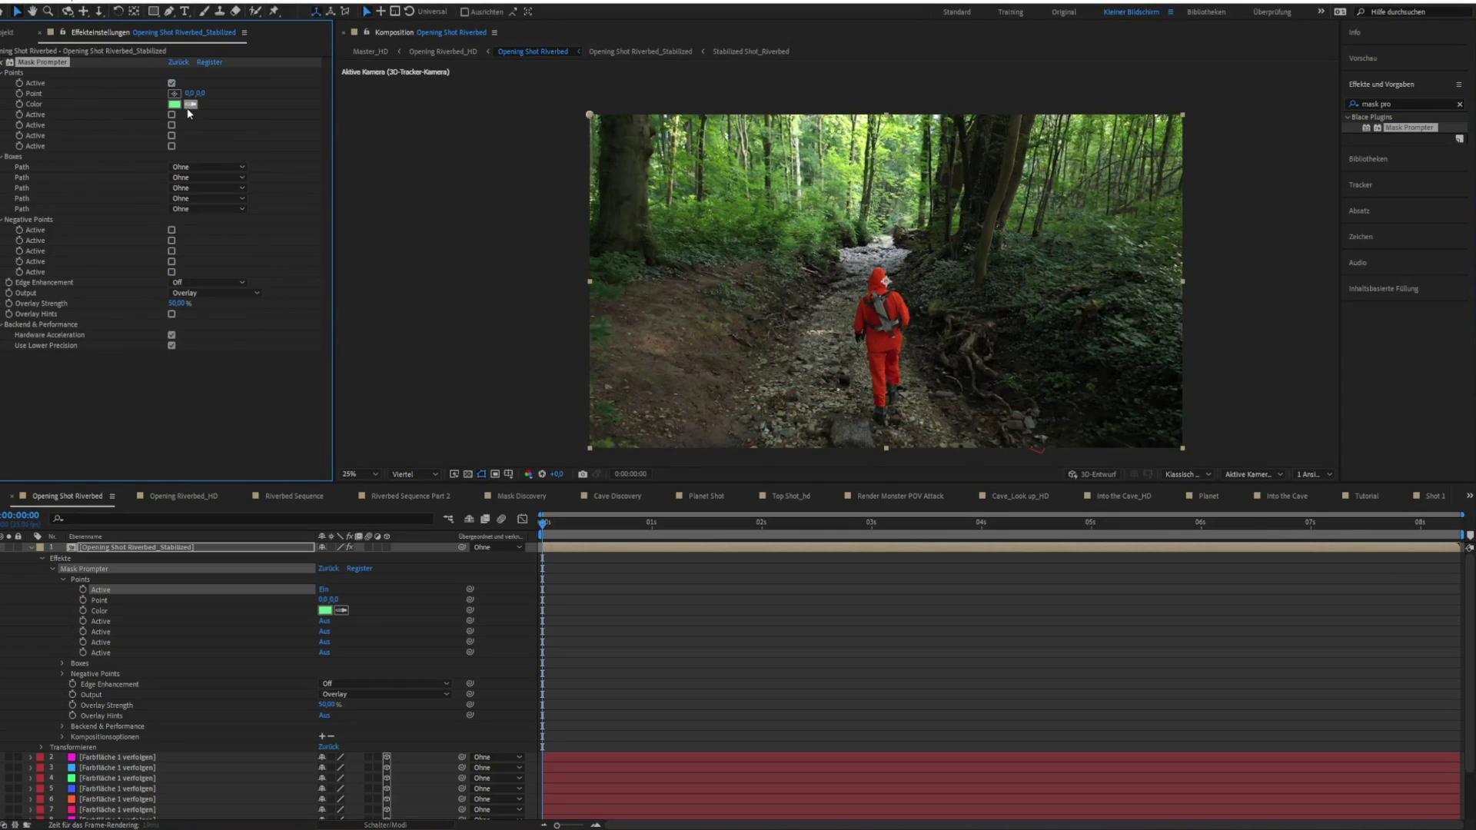
left_click(19, 94)
left_click_drag(590, 115, 860, 289)
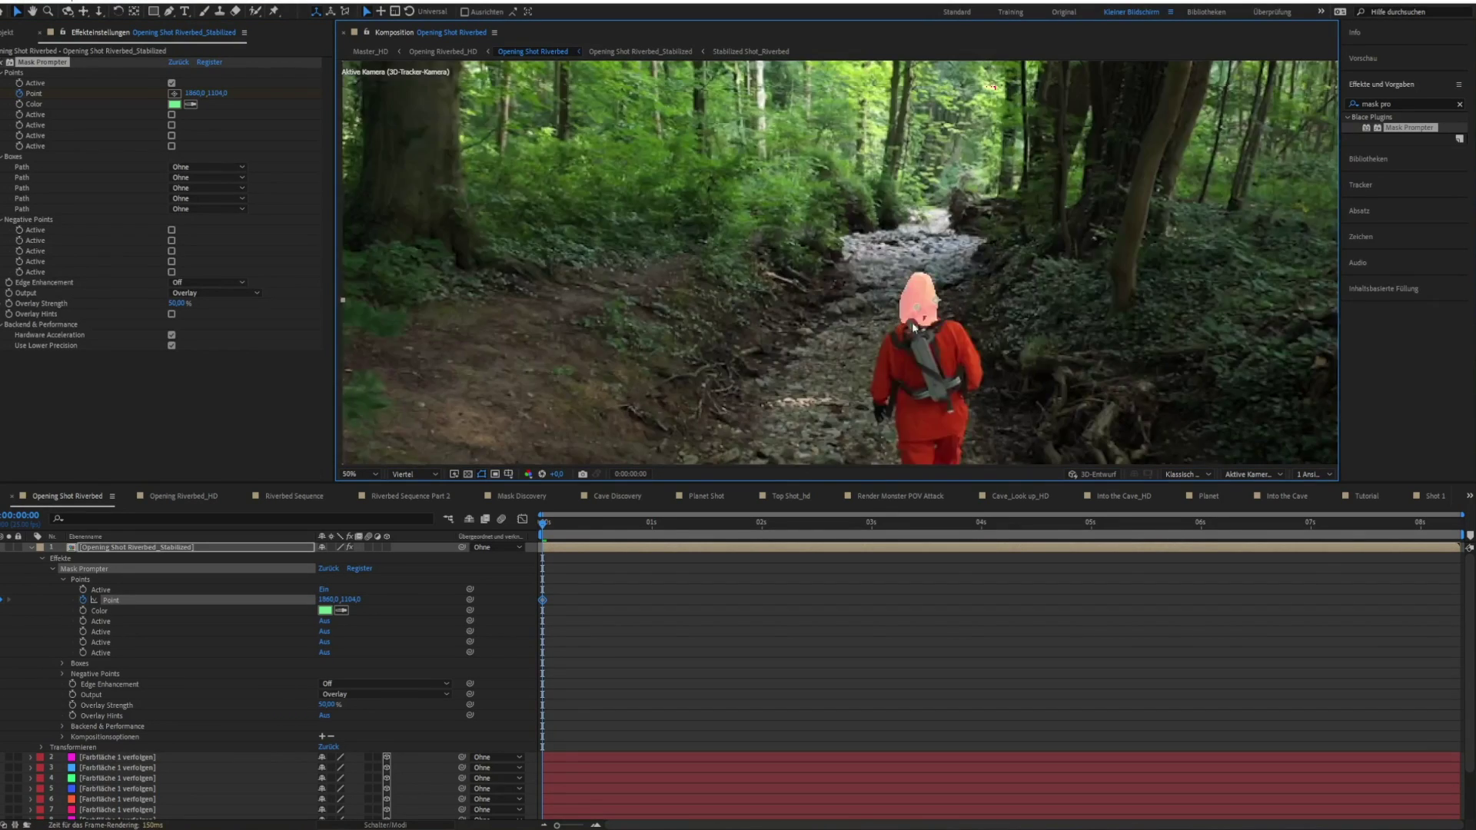
Keyframe the Mask Prompter point on the walking hiker roughly every second up to about 0:00:08:08
left_click(652, 523)
left_click(765, 524)
left_click_drag(882, 313, 886, 314)
left_click(916, 523)
left_click(1016, 524)
left_click(1135, 524)
left_click(1254, 523)
left_click(1354, 524)
left_click_drag(1411, 525, 1430, 525)
left_click_drag(886, 313, 890, 313)
left_click_drag(1429, 525, 1456, 525)
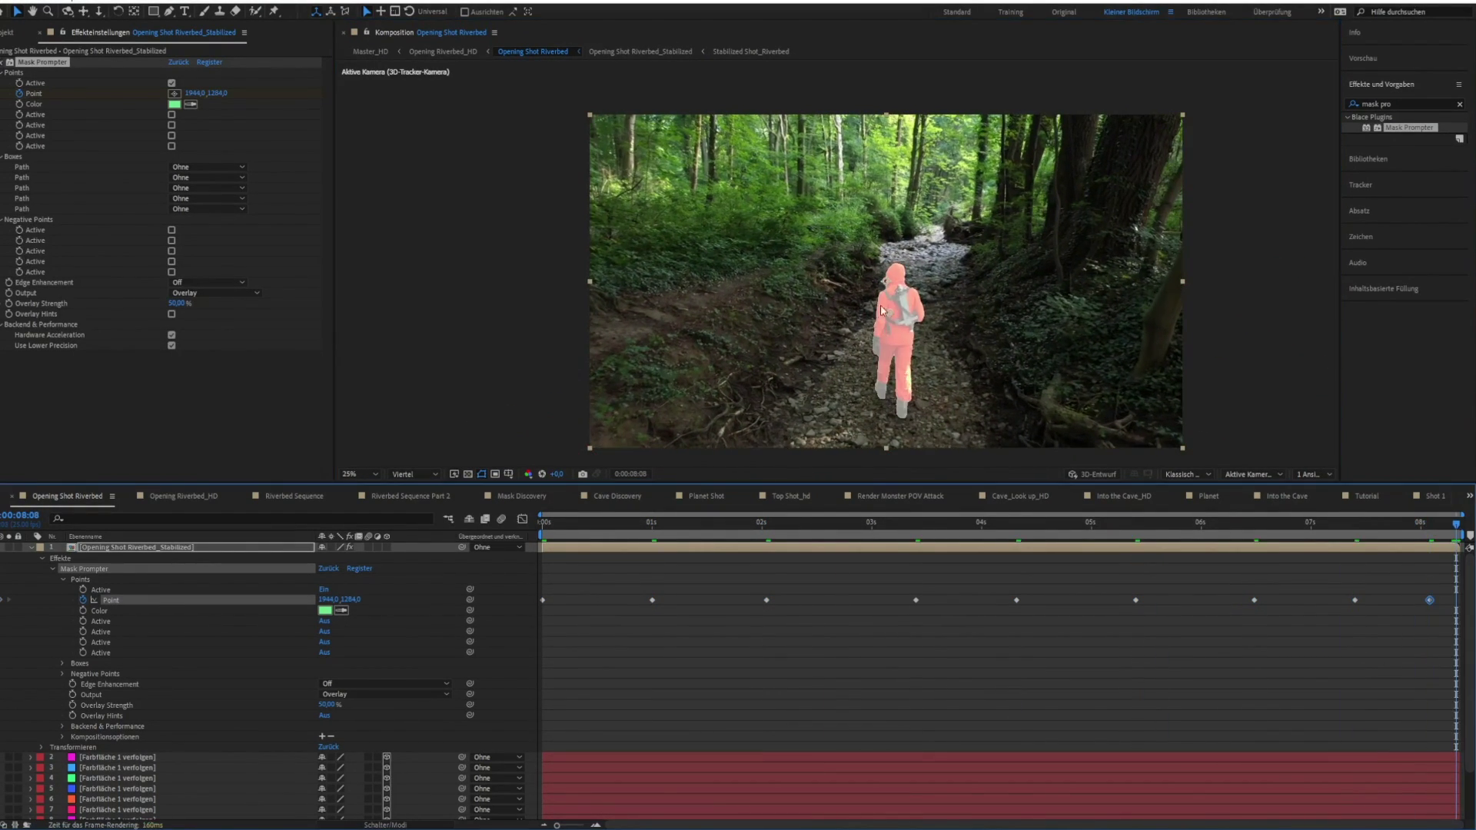
left_click_drag(890, 312, 892, 313)
Work back to the clip's start, correcting the Mask Prompter point with in-between position keyframes
left_click_drag(1414, 525, 1303, 525)
left_click(1193, 523)
left_click_drag(884, 314, 884, 315)
left_click(1078, 523)
left_click(964, 523)
left_click(832, 524)
left_click(714, 524)
left_click(595, 523)
mouse_move(594, 524)
left_mouse_down()
mouse_move(1313, 559)
mouse_move(578, 524)
left_mouse_up()
left_click_drag(884, 314, 884, 315)
left_click_drag(578, 524, 545, 547)
Set the Mask Prompter output to On Transparent and isolate the masked layer over the transparency grid
left_click(215, 293)
left_click(202, 322)
left_click(9, 546)
left_click(468, 473)
Set the Mask Prompter's Edge Enhancement to Small, checking the hiker's mask edges on adjacent frames
left_click(197, 283)
left_click(201, 313)
key("period")
key("comma")
left_click(207, 282)
left_click(208, 304)
key("period")
key("comma")
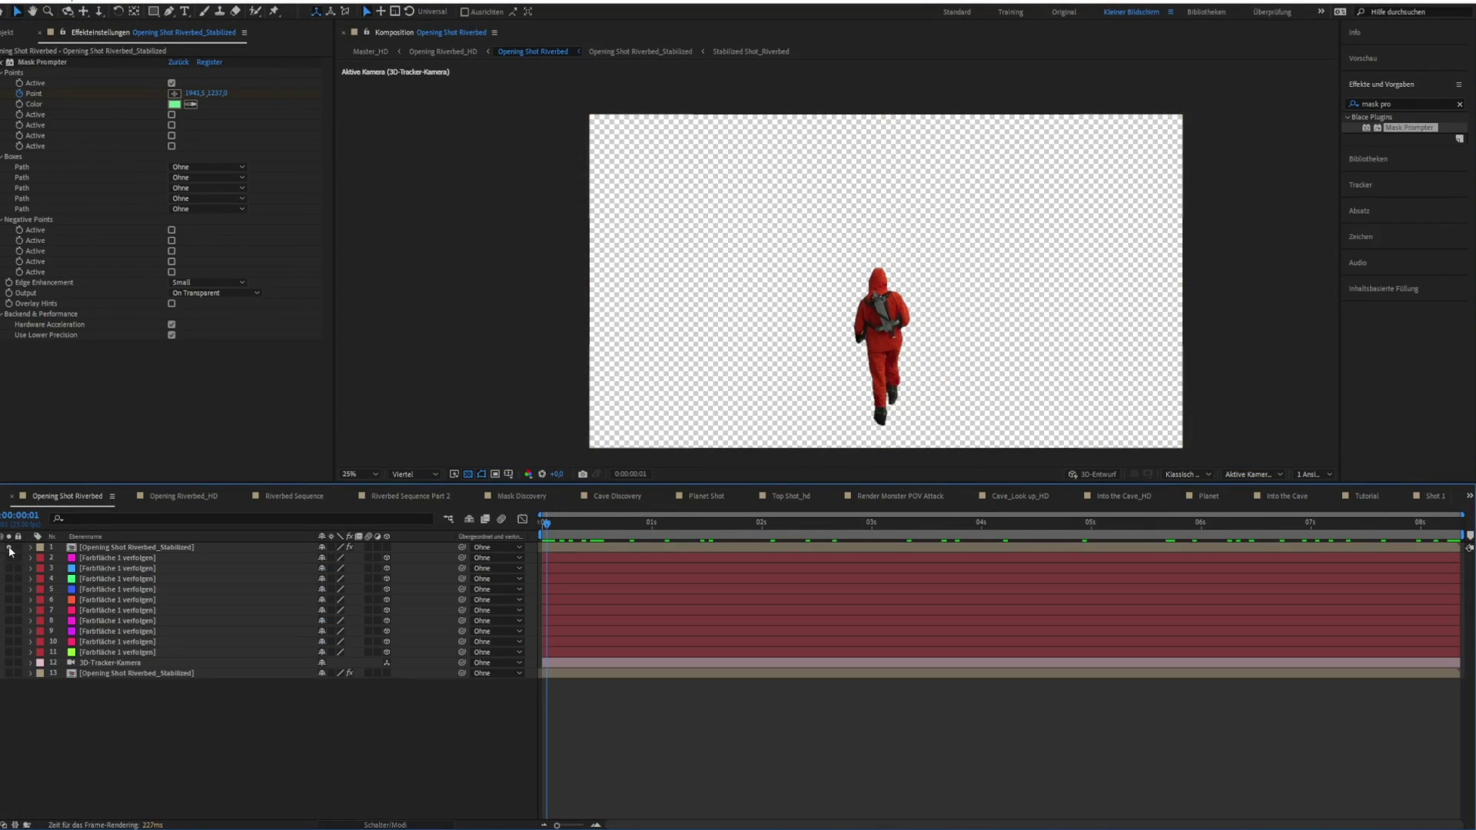
Duplicate the base stabilized footage layer near the front of the stack and rename the masked hiker layer Mask Prompter
mouse_move(547, 530)
left_mouse_down()
mouse_move(1299, 537)
mouse_move(555, 538)
left_mouse_up()
left_click(131, 673)
key("ctrl+d")
left_click_drag(131, 673, 146, 547)
key("Return")
type("Mask P")
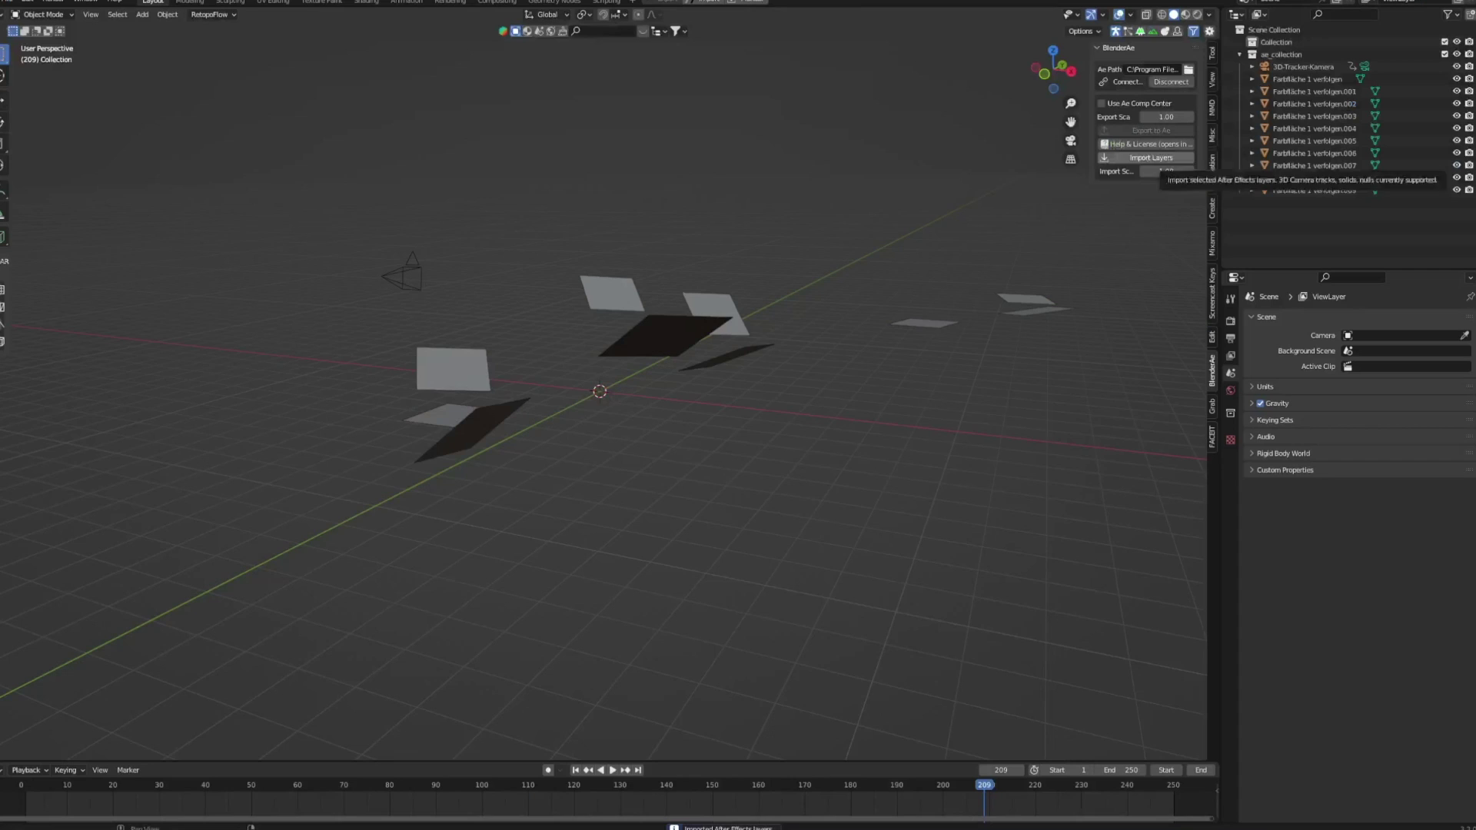
In Blender, look through the imported 3D-Tracker-Kamera, compare its lens values with the After Effects camera settings, and play back its motion
key("KP_0")
left_click_drag(984, 782, 53, 718)
left_click(1317, 66)
left_click(1231, 435)
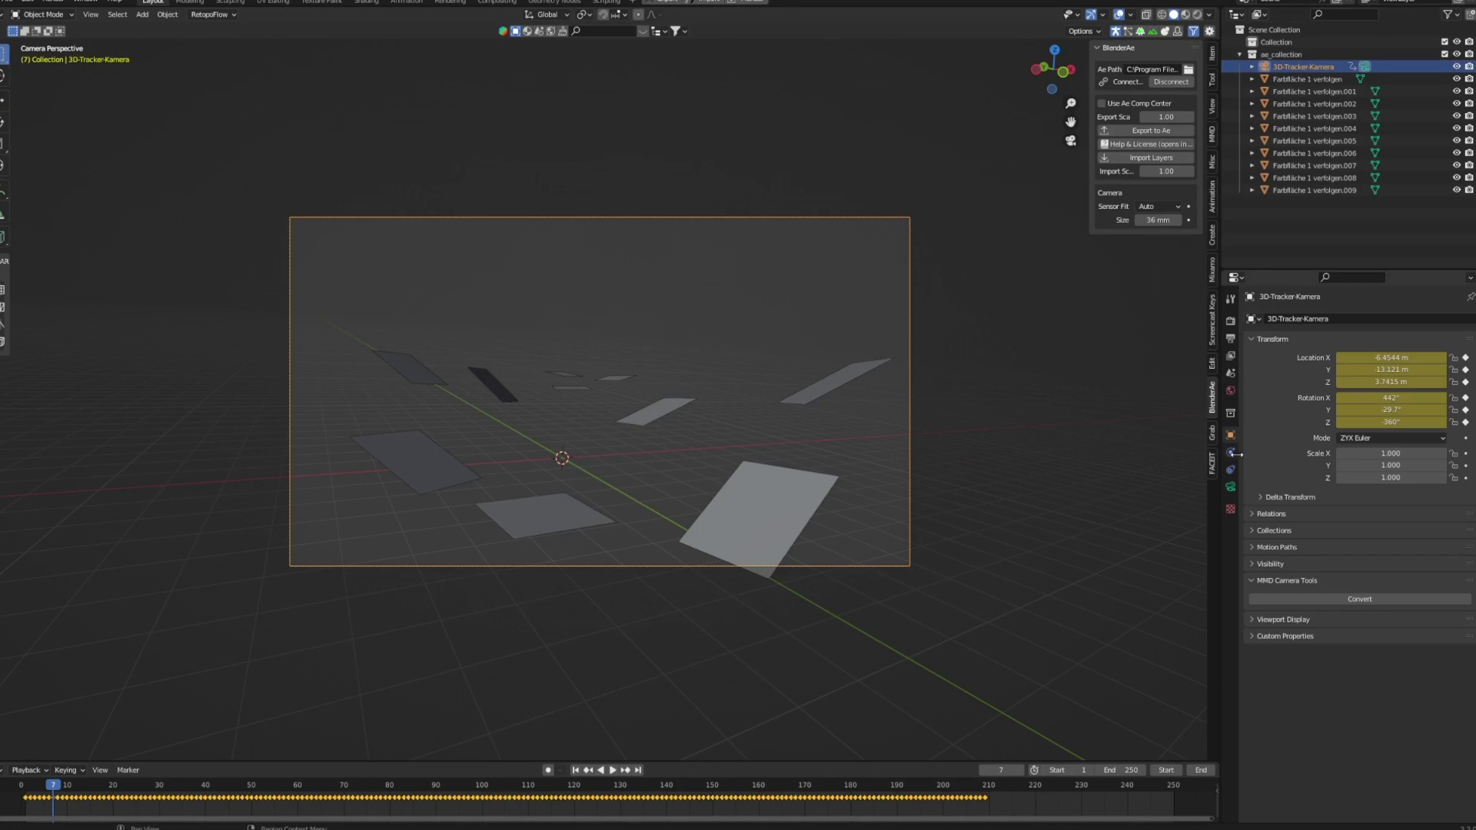
left_click(1231, 488)
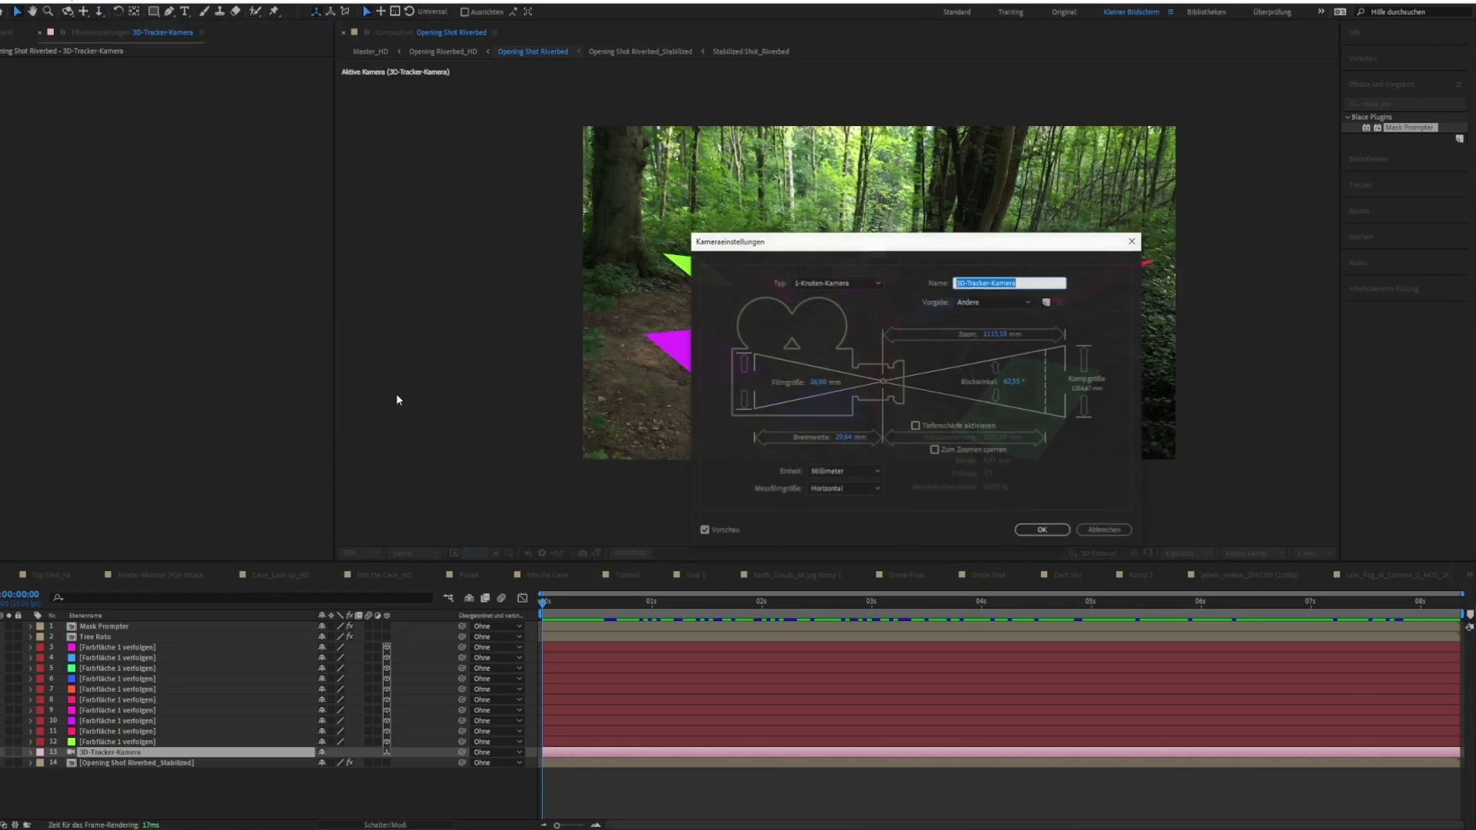
left_click(1081, 529)
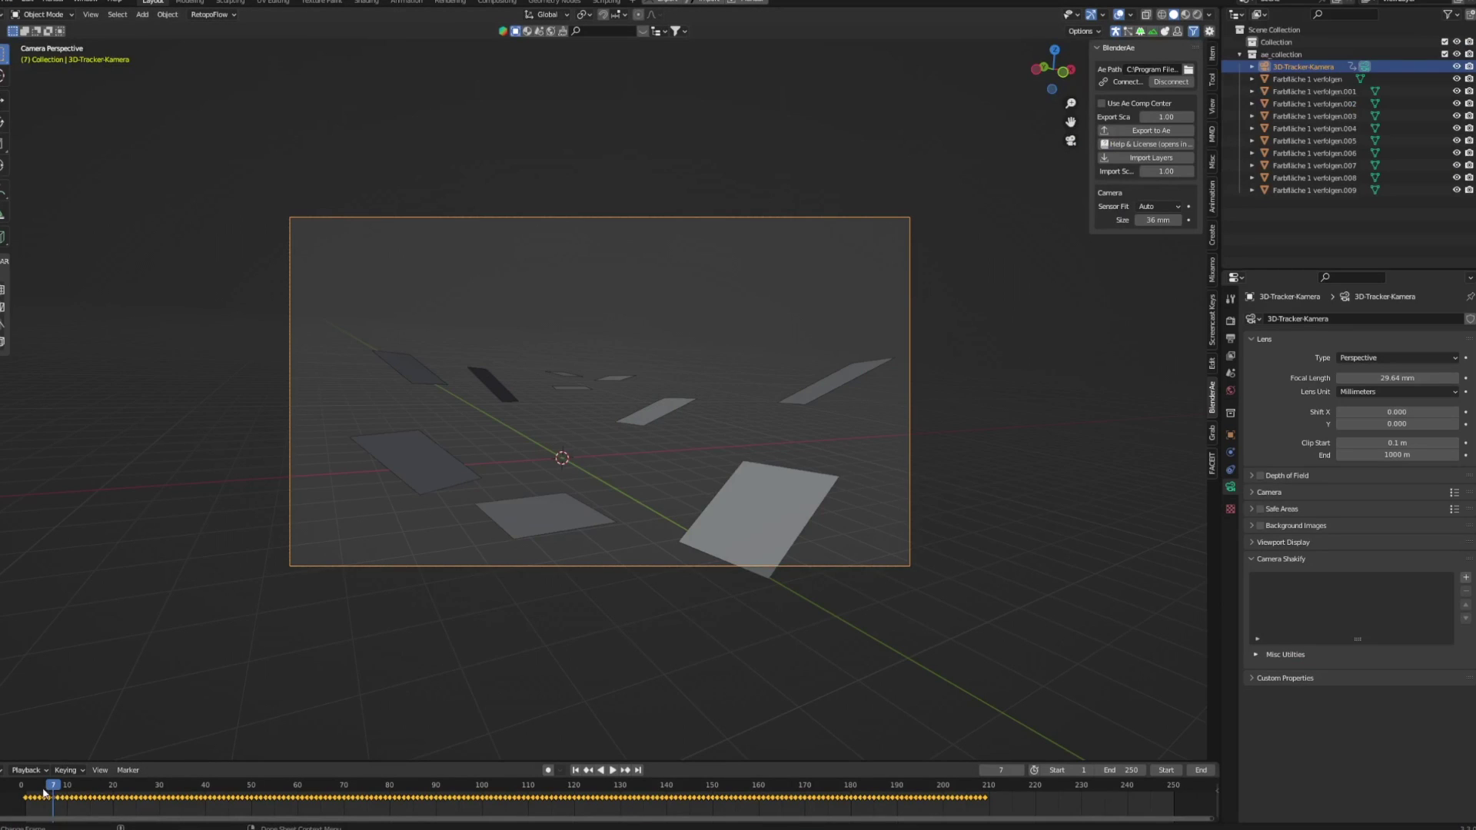
key("space")
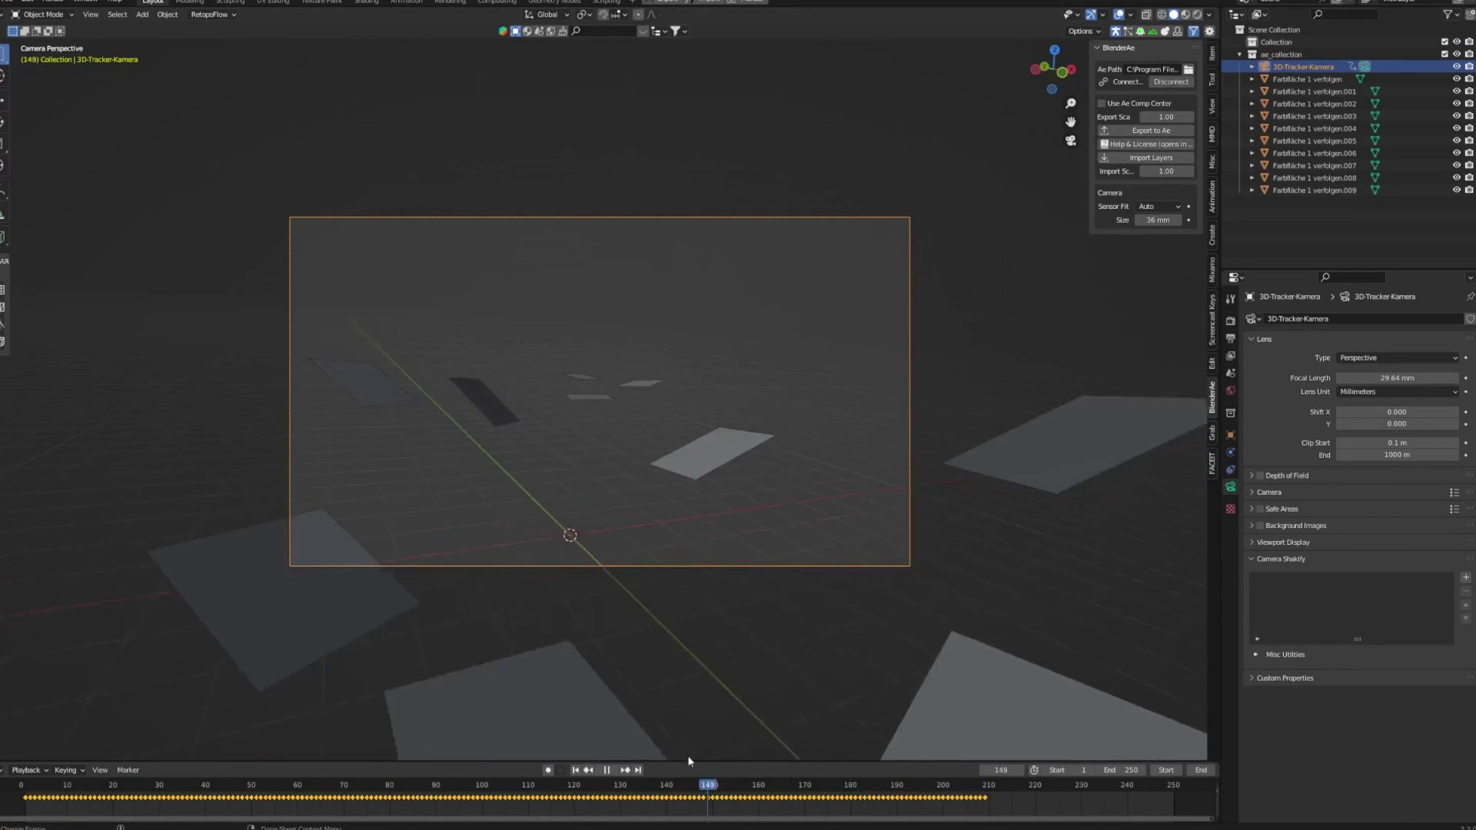
left_click_drag(689, 761, 29, 757)
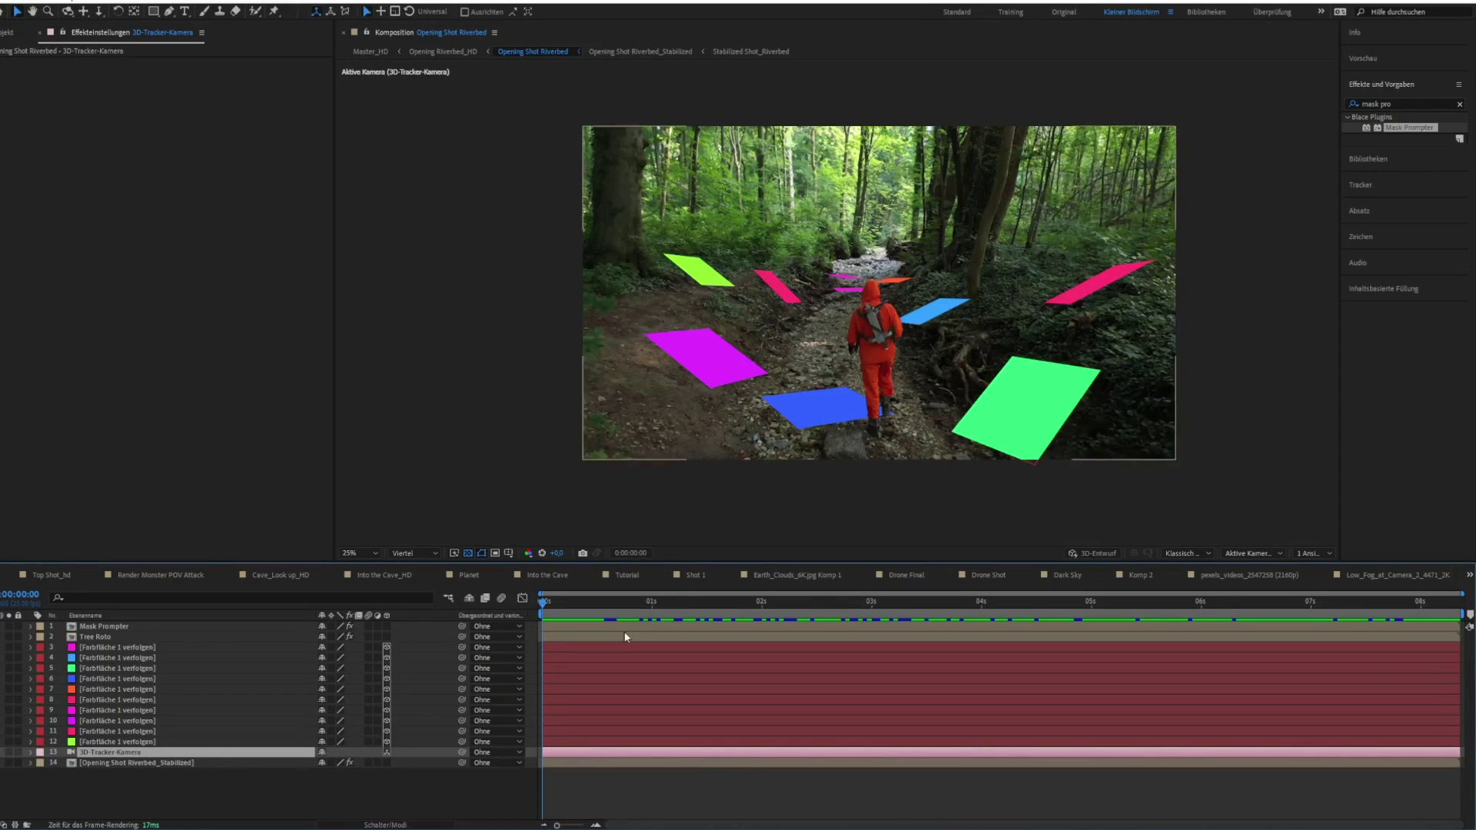
In After Effects, solo the base stabilized footage layer and set the preview resolution to full (Voll)
left_click(8, 763)
left_click(415, 553)
left_click(421, 579)
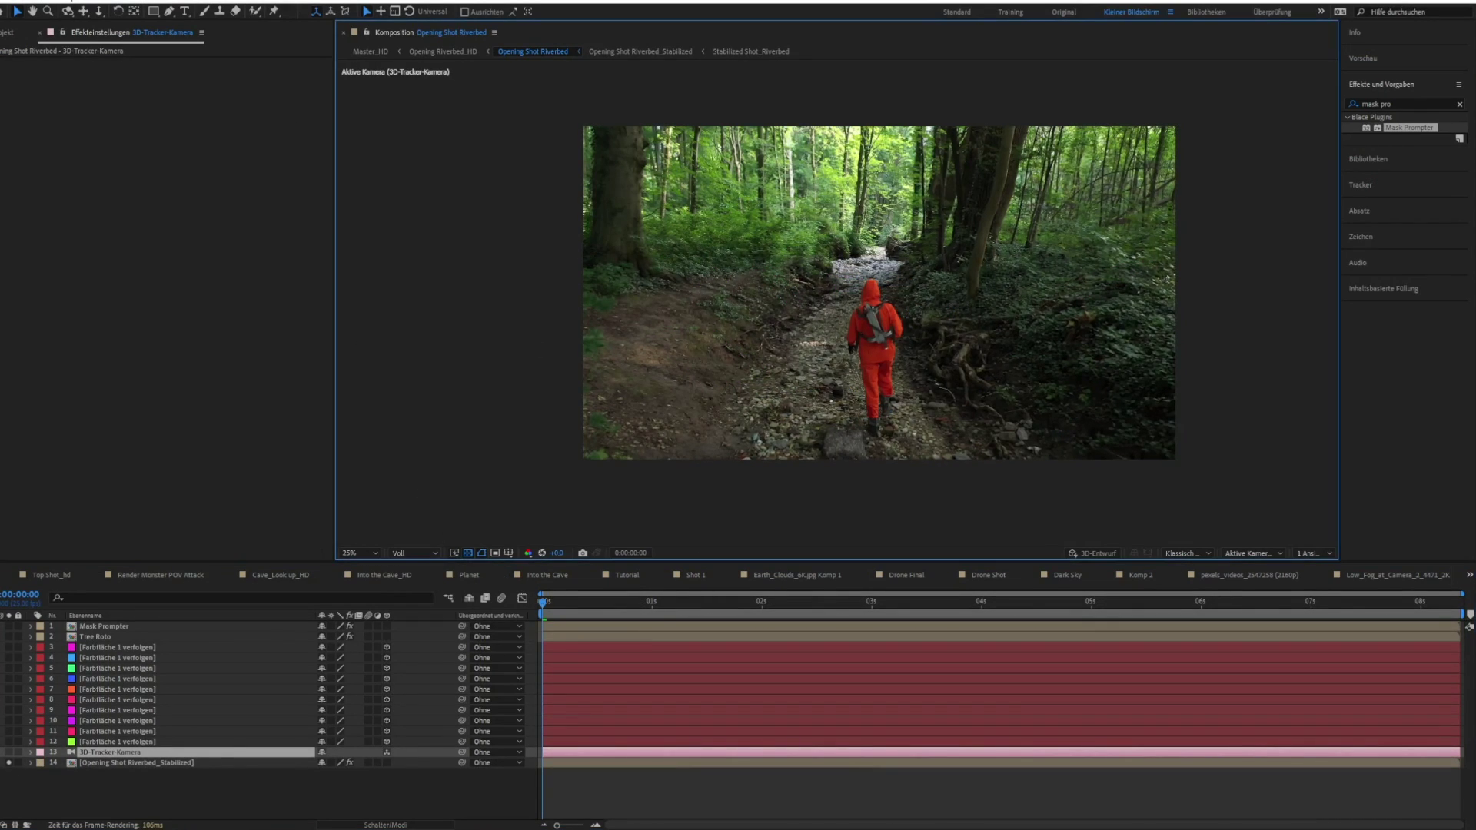
Add the Opening Shot Riverbed composition to the render queue and delete the old queue entry
left_click(73, 2)
left_click(143, 101)
left_click(98, 634)
key("Delete")
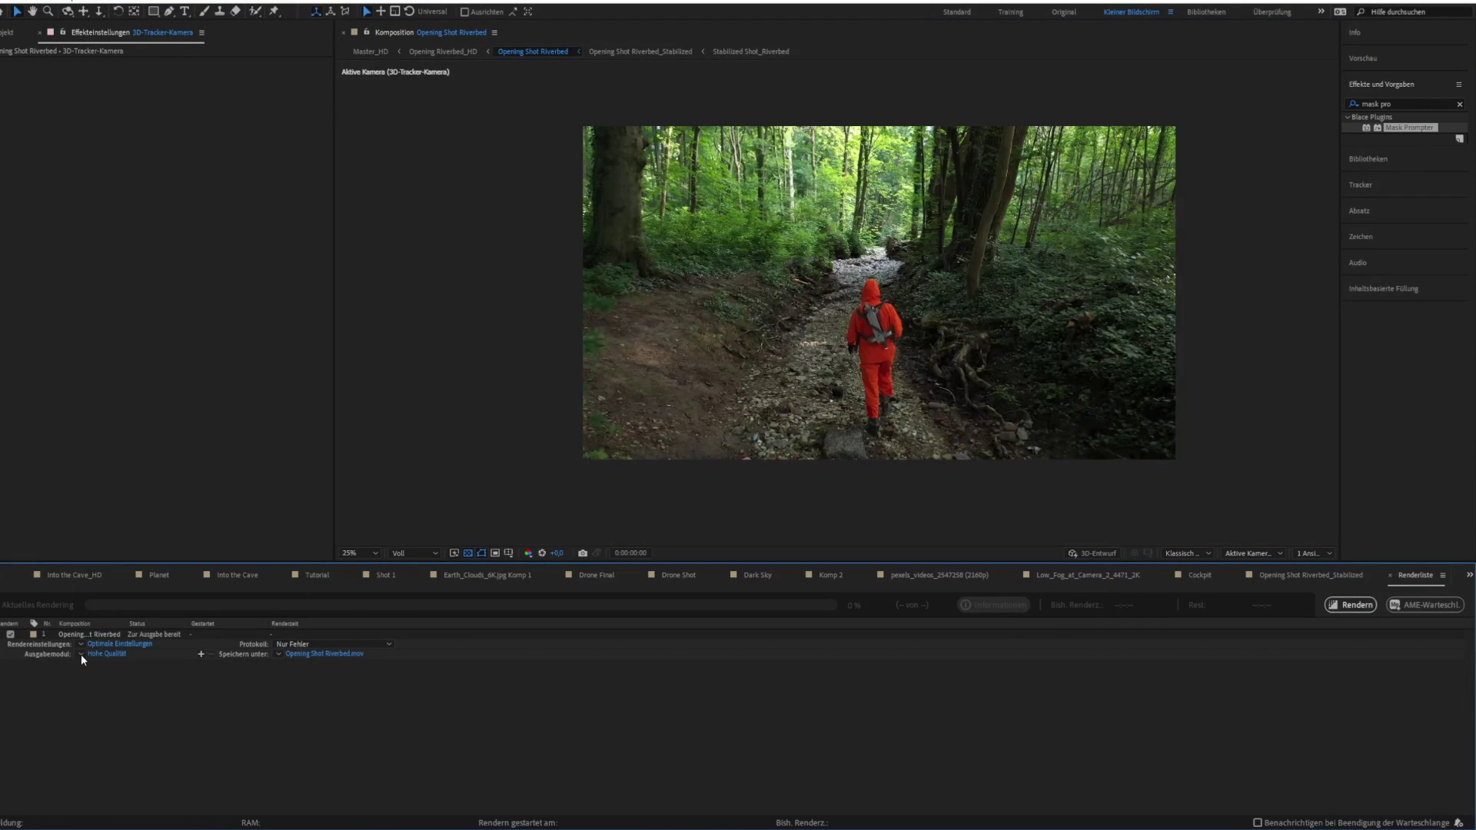
Choose an output module preset and the save location for the Opening Shot Riverbed render
left_click(80, 655)
left_click(115, 549)
left_click(301, 653)
left_click(619, 633)
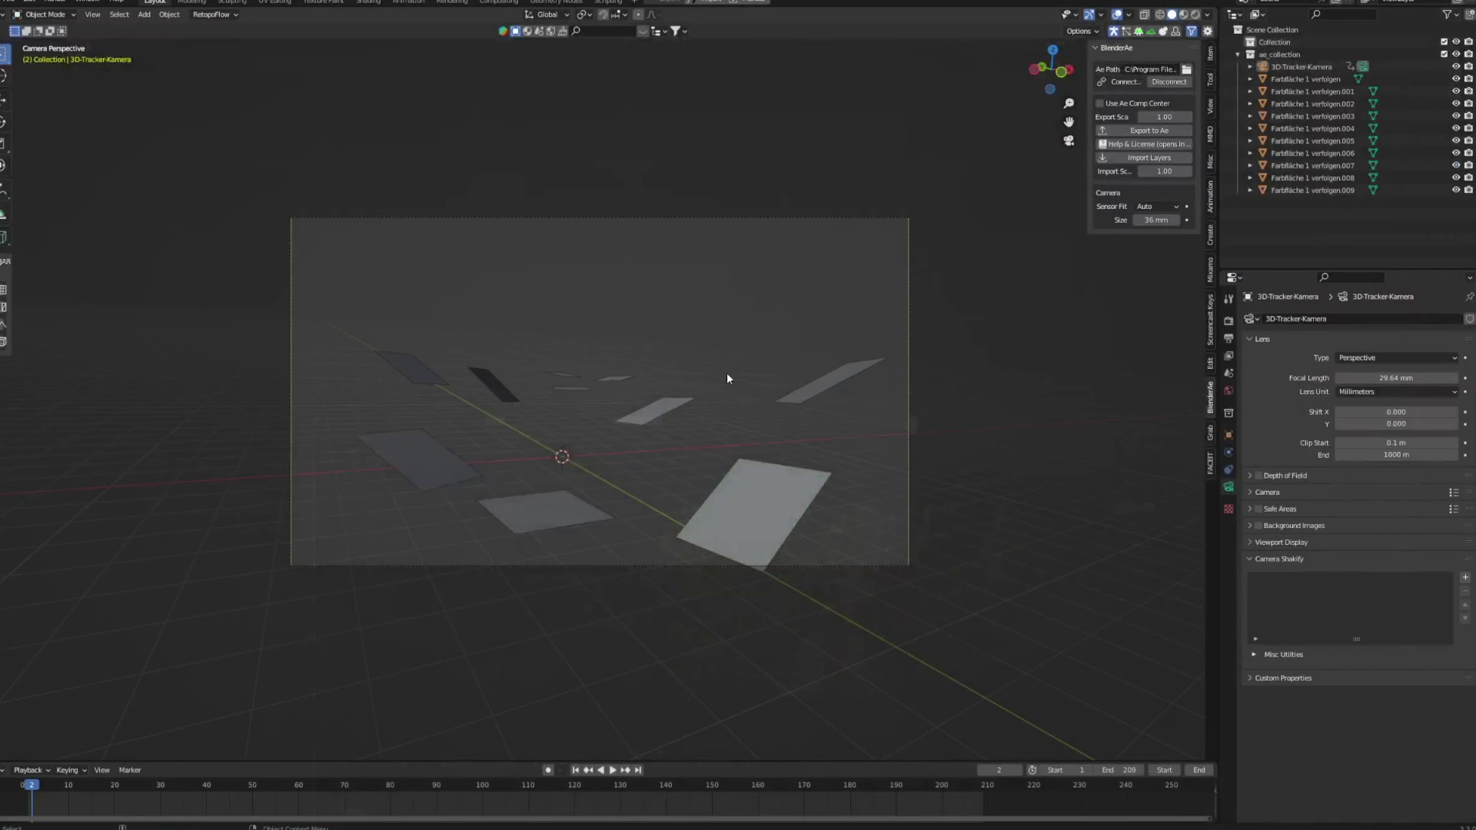
In Blender, load the sequence starting with Opening Shot Riverbed_00000.png as a movie clip background of the 3D-Tracker-Kamera
left_click(1302, 67)
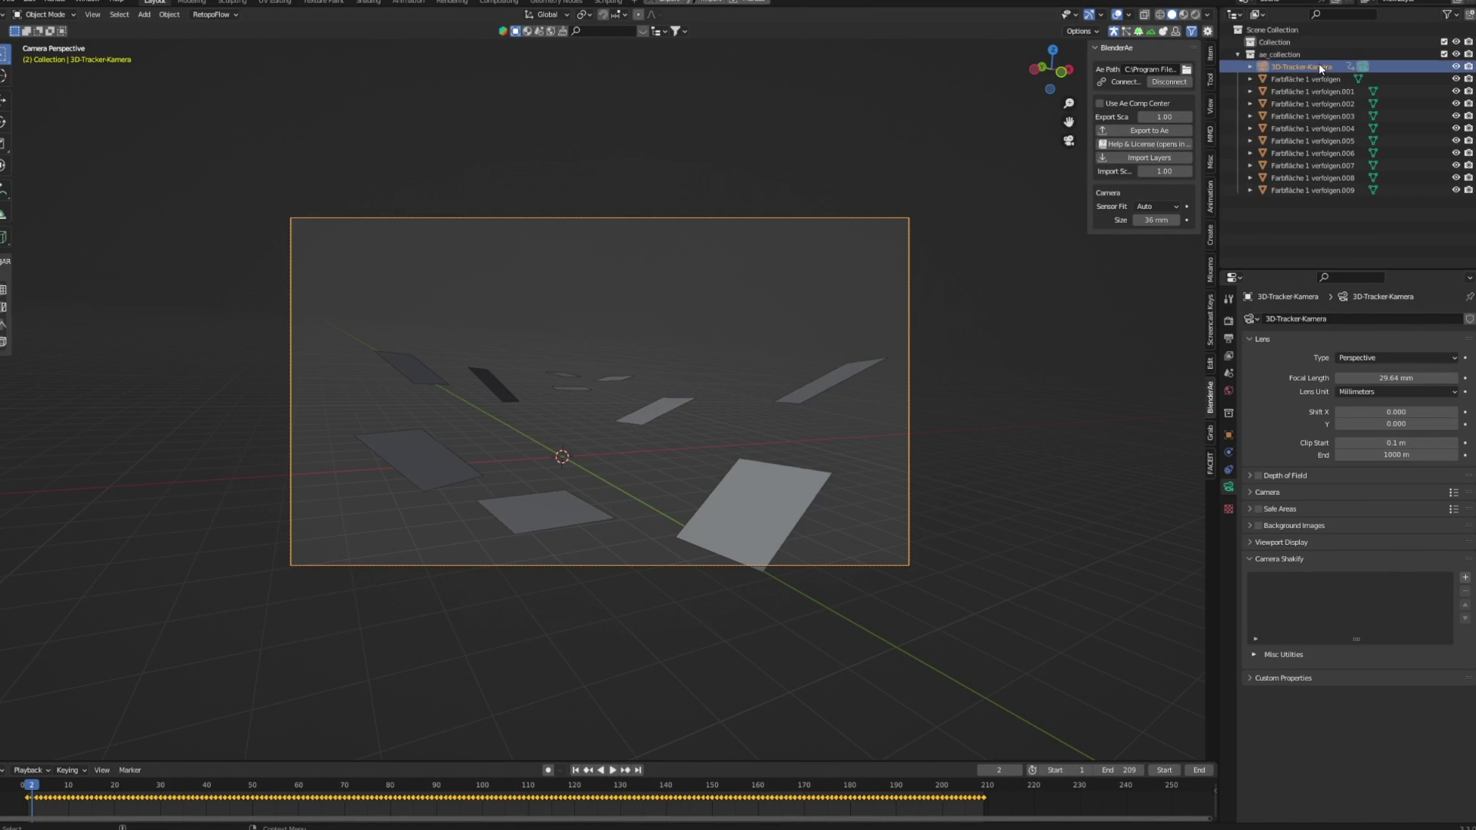
left_click(1250, 526)
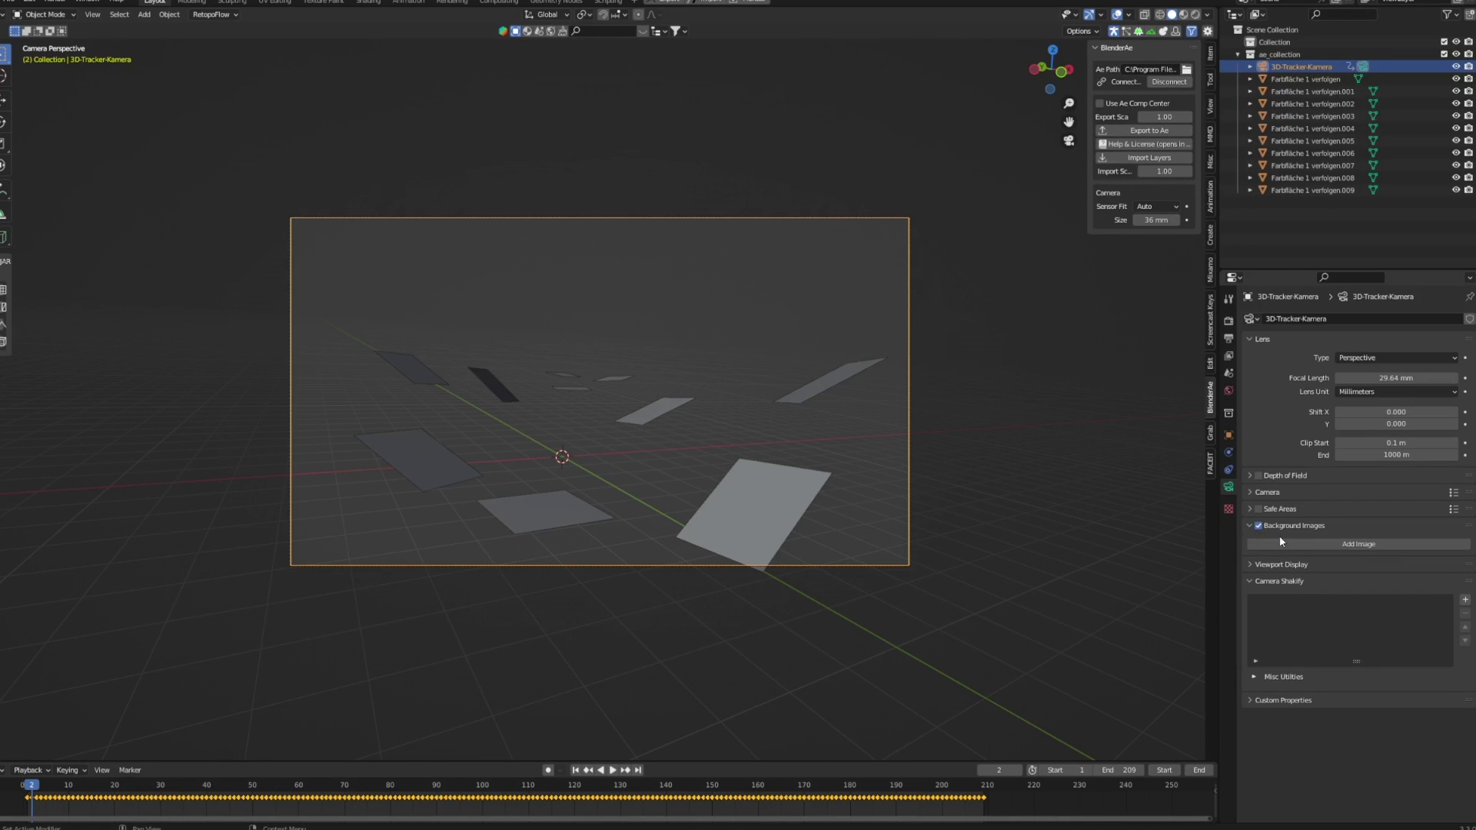
left_click(1366, 552)
left_click(1421, 580)
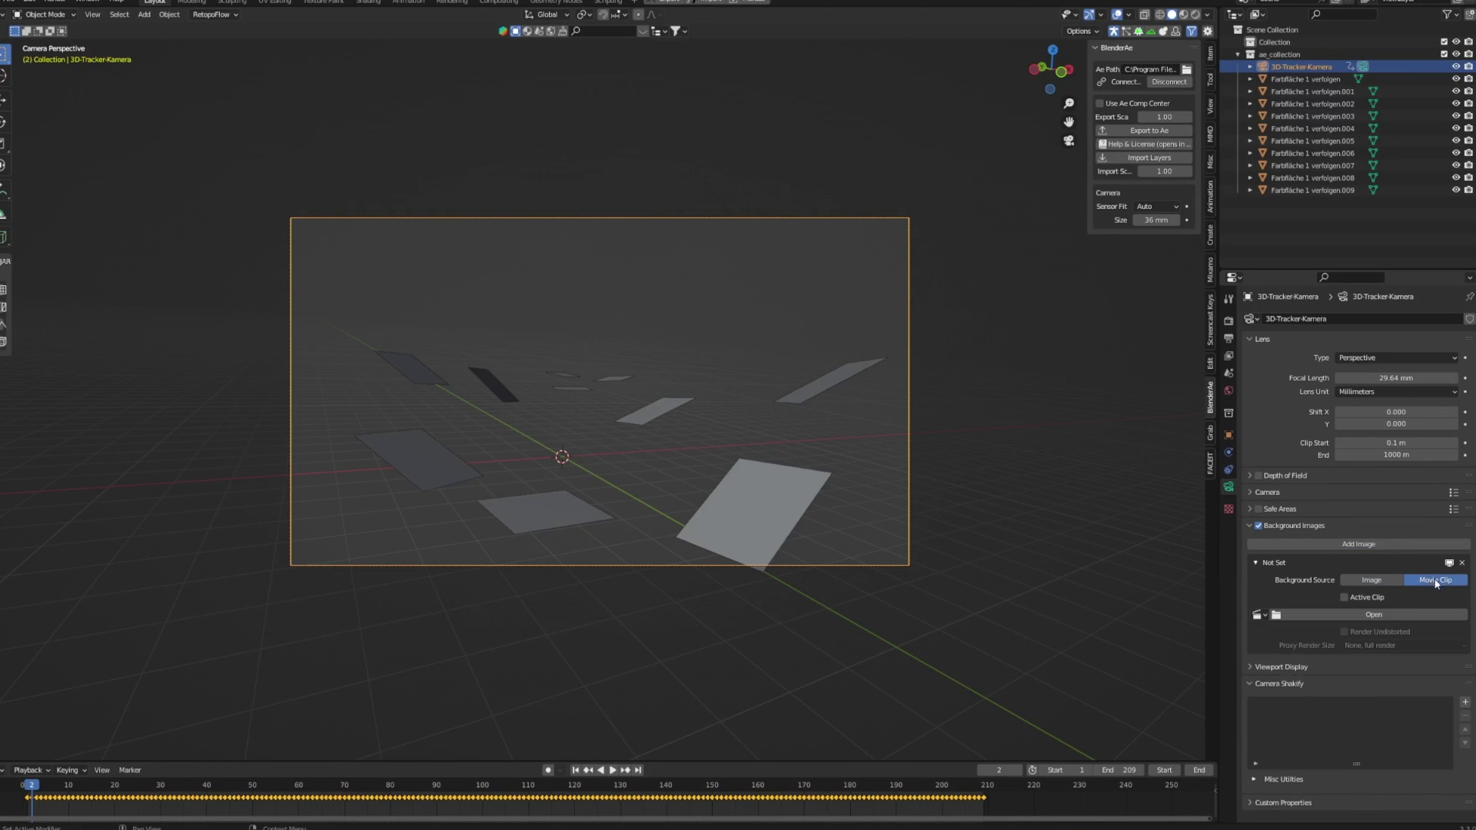
left_click(1395, 615)
left_click(564, 145)
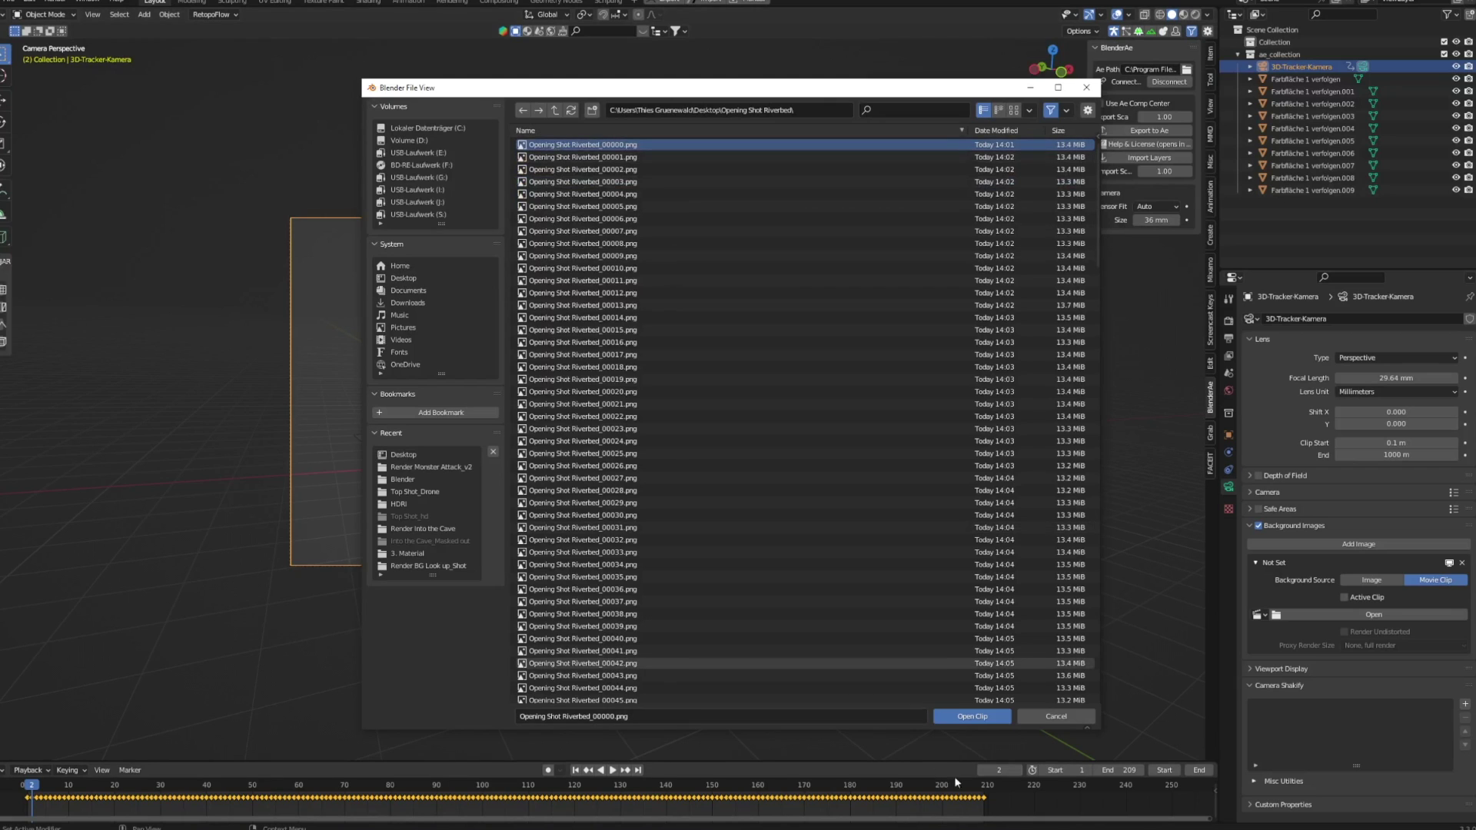
left_click(994, 719)
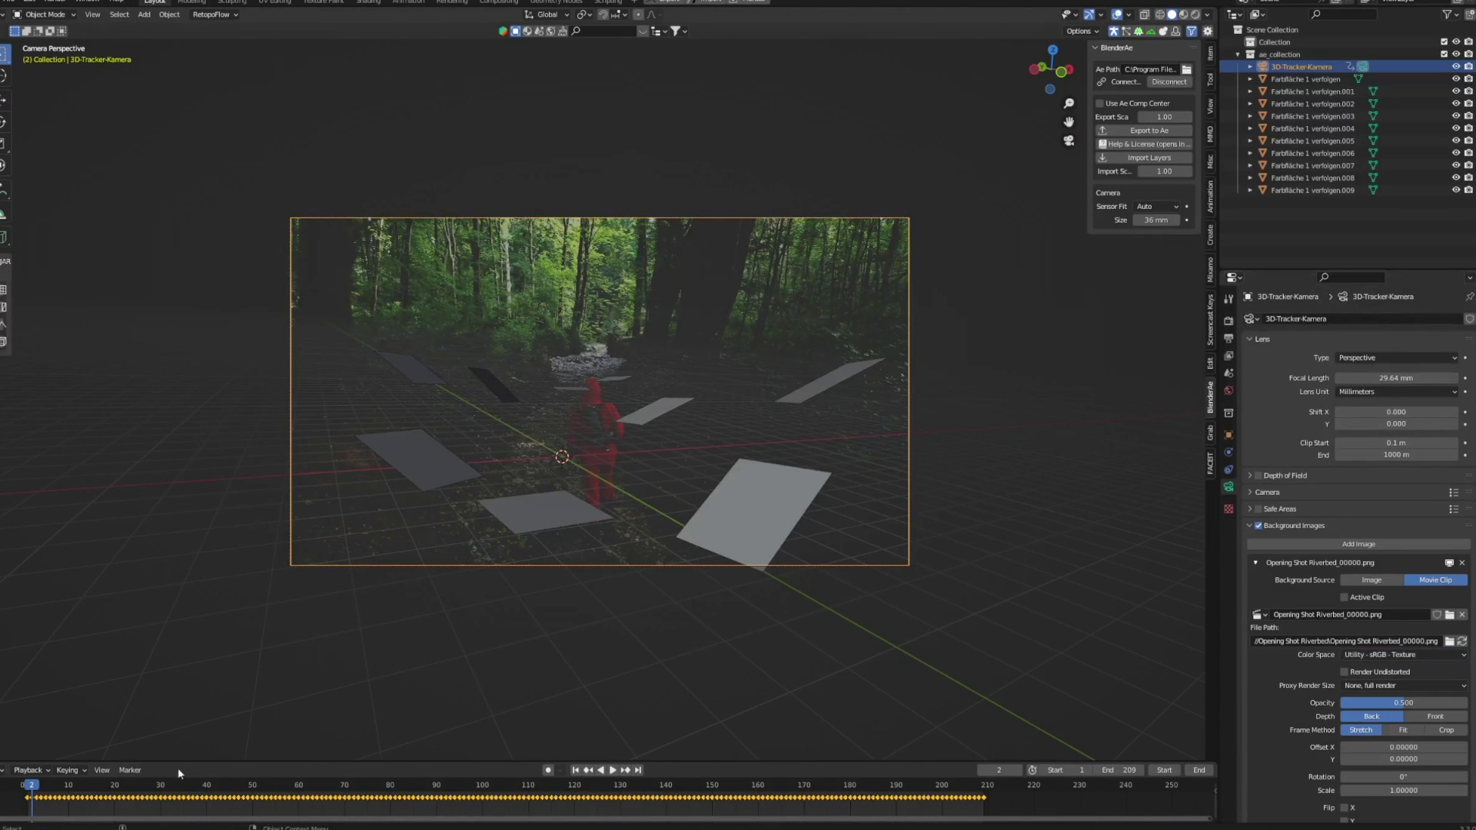
Set the background clip's opacity to 1.000, keep its depth at Back, and scrub the shot to check the alignment of the tracked planes
left_click_drag(98, 788, 542, 782)
left_click_drag(659, 778, 937, 761)
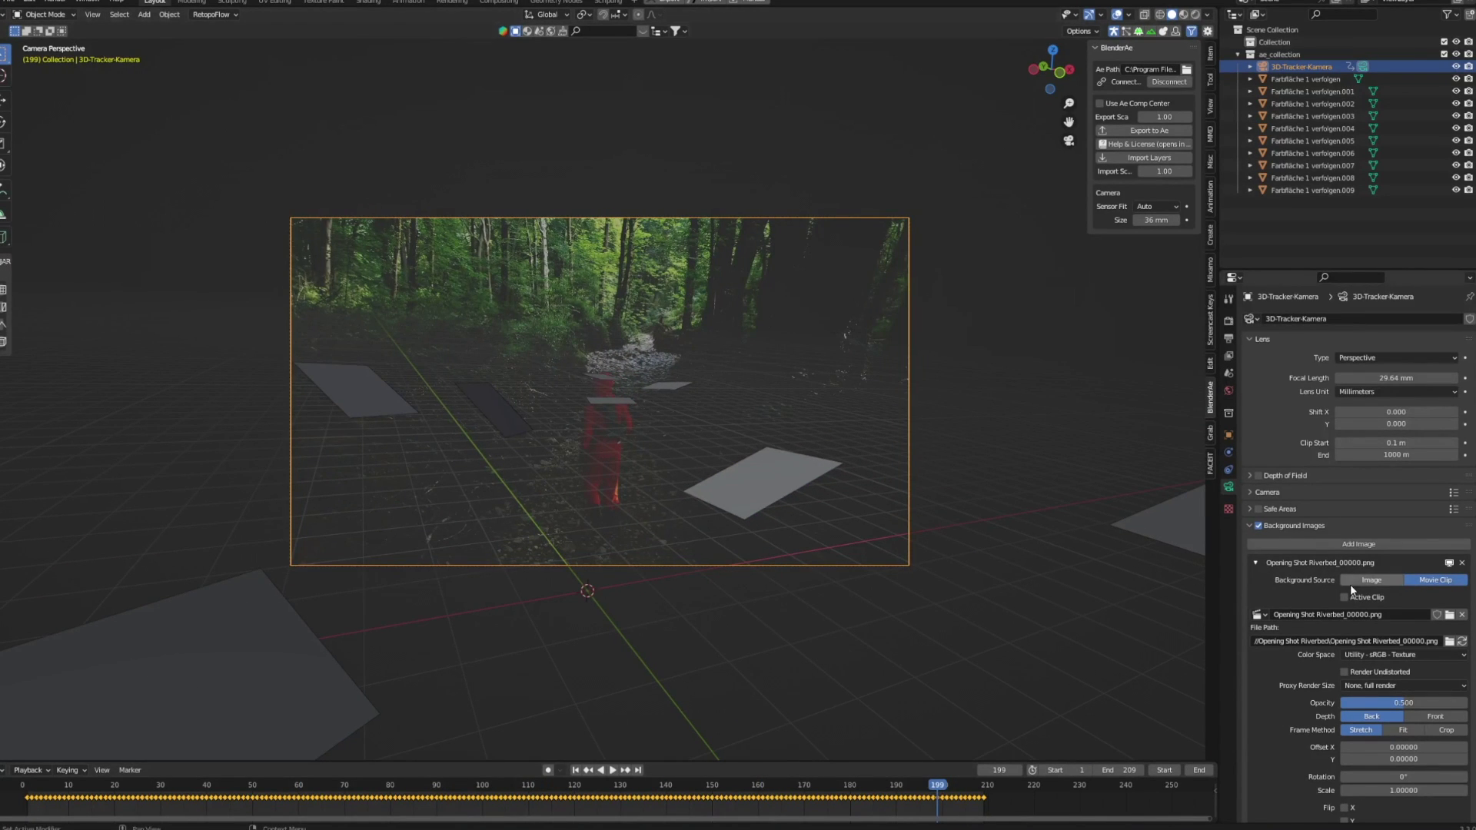
left_click(1433, 717)
left_click(1377, 714)
left_click_drag(1405, 702, 1467, 702)
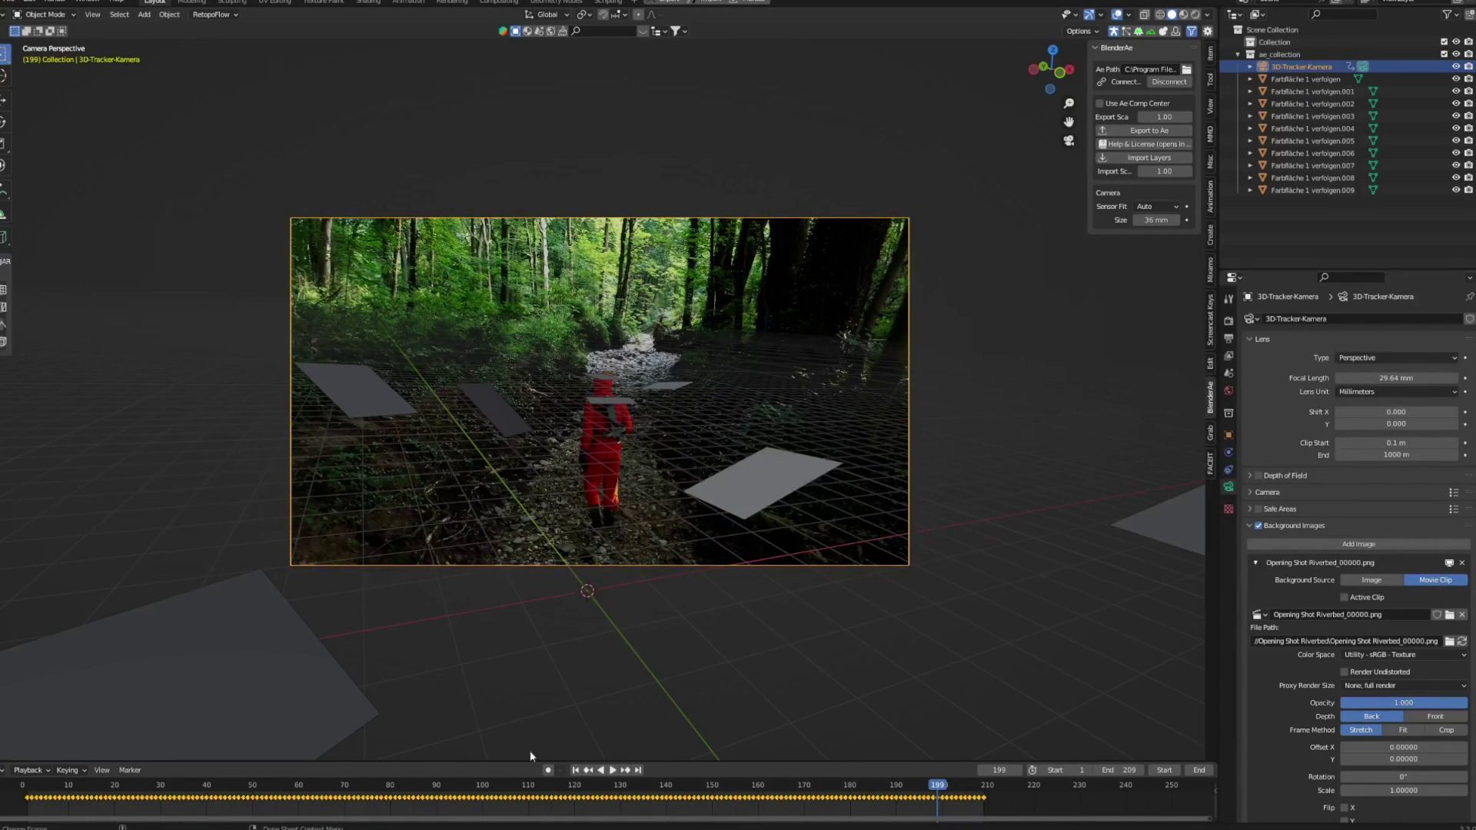
left_click_drag(498, 786, 267, 790)
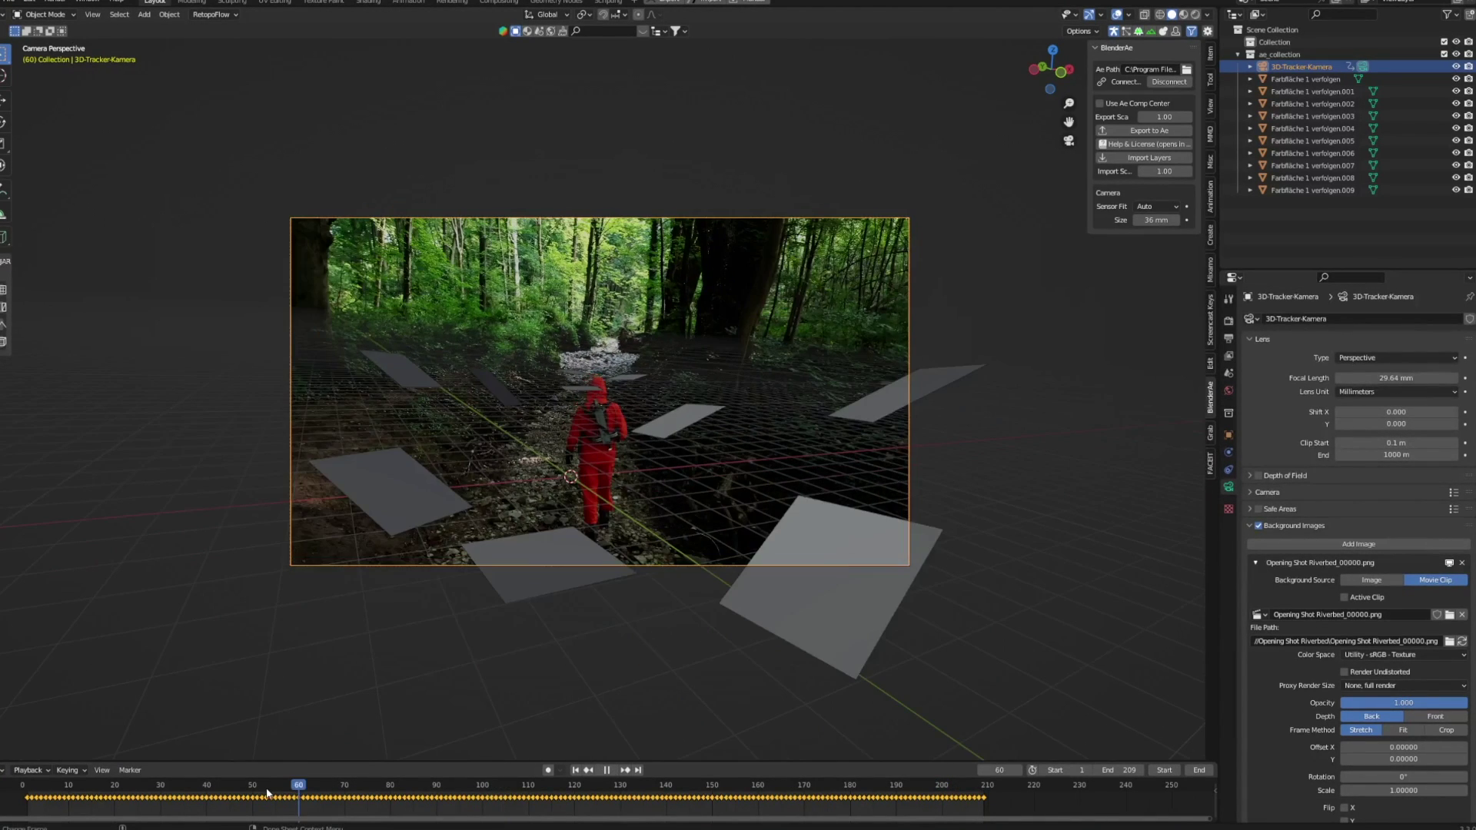
Add a test cube at the far-left tracked plane, resize it, and raise it along Z to stand on the plane
left_click(406, 363)
key("shift+a")
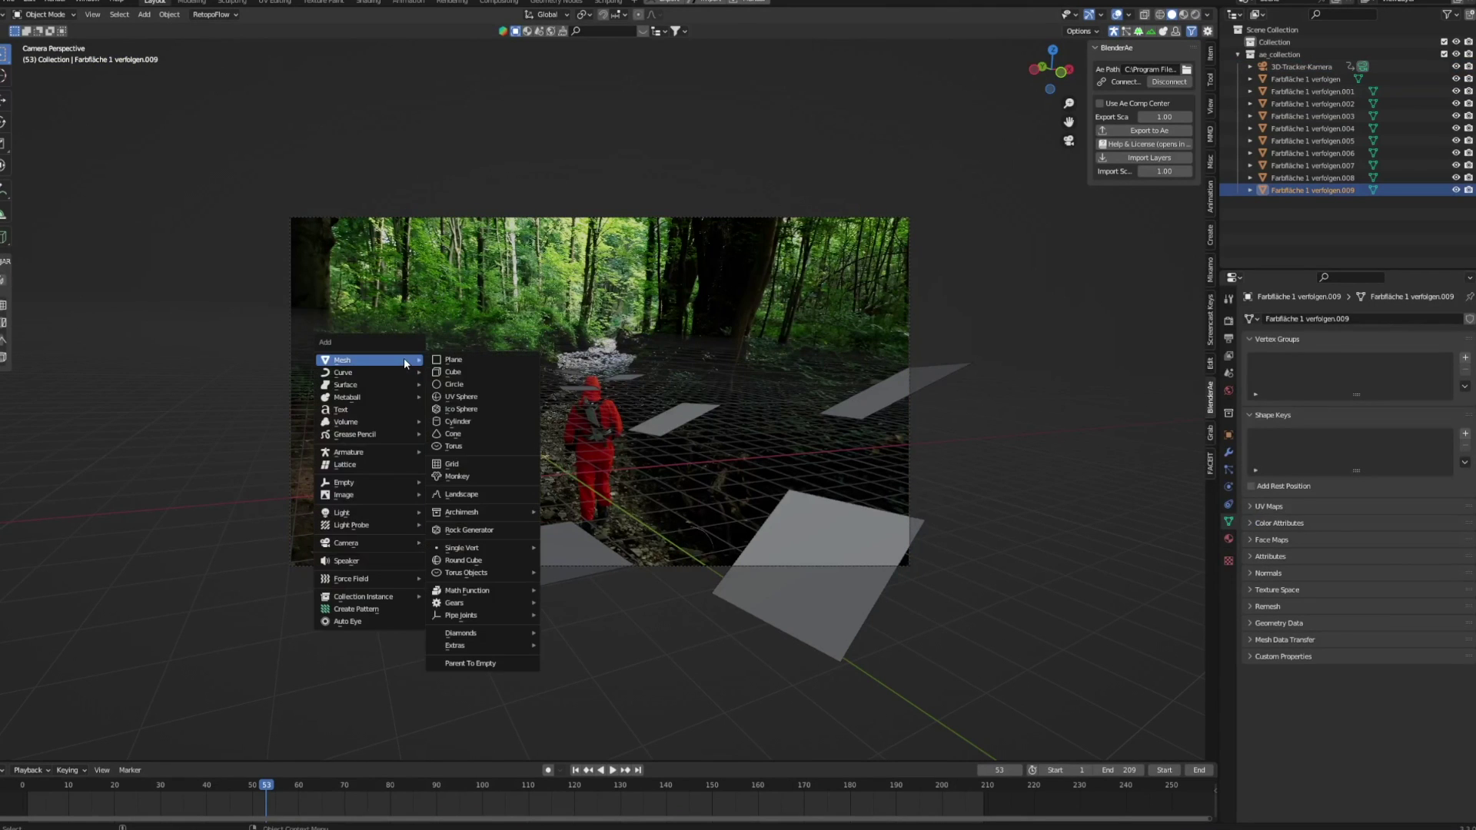
left_click(453, 372)
key("s")
left_click(505, 321)
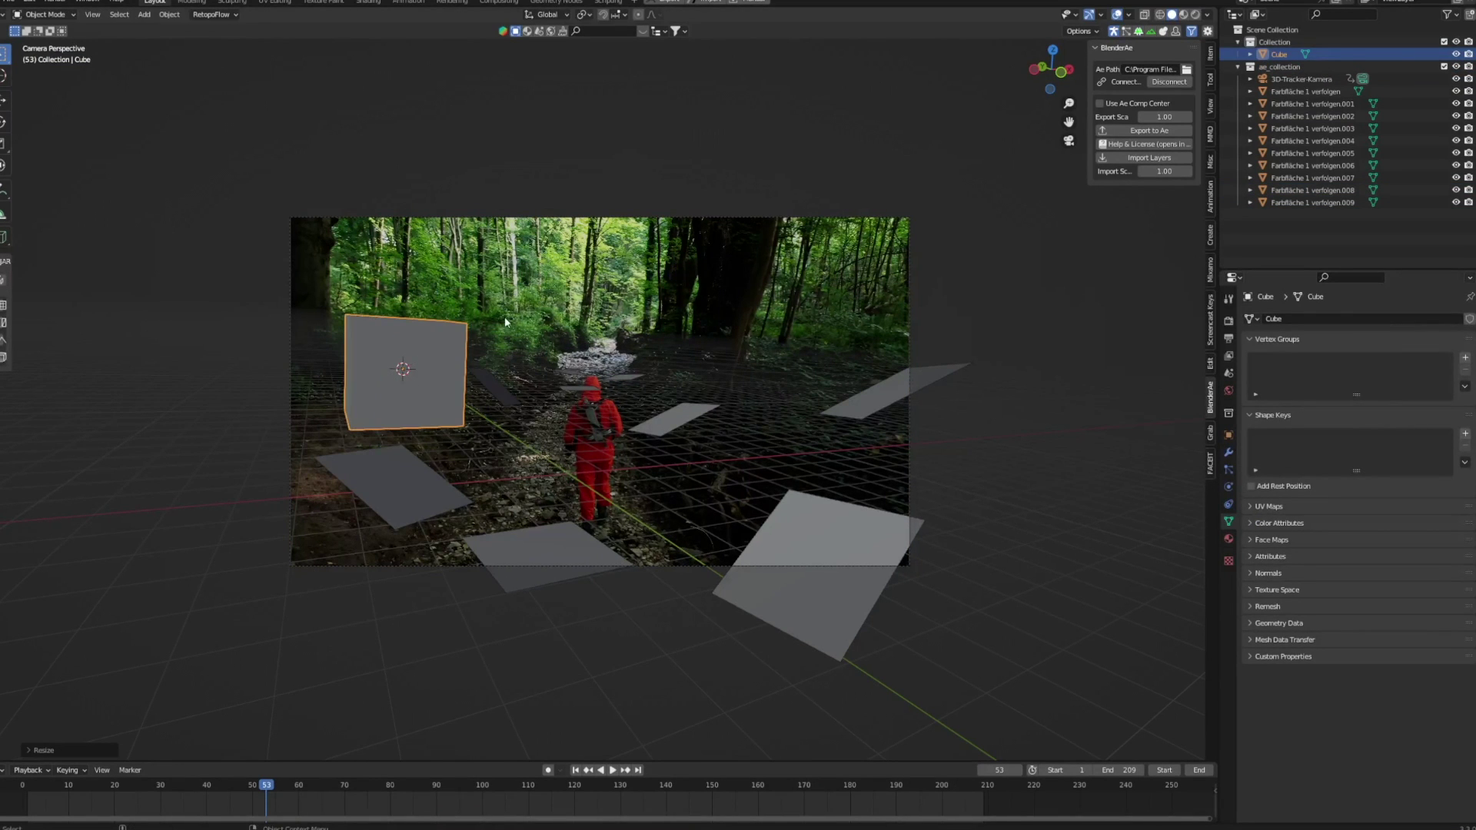
key("g")
key("z")
left_click(435, 278)
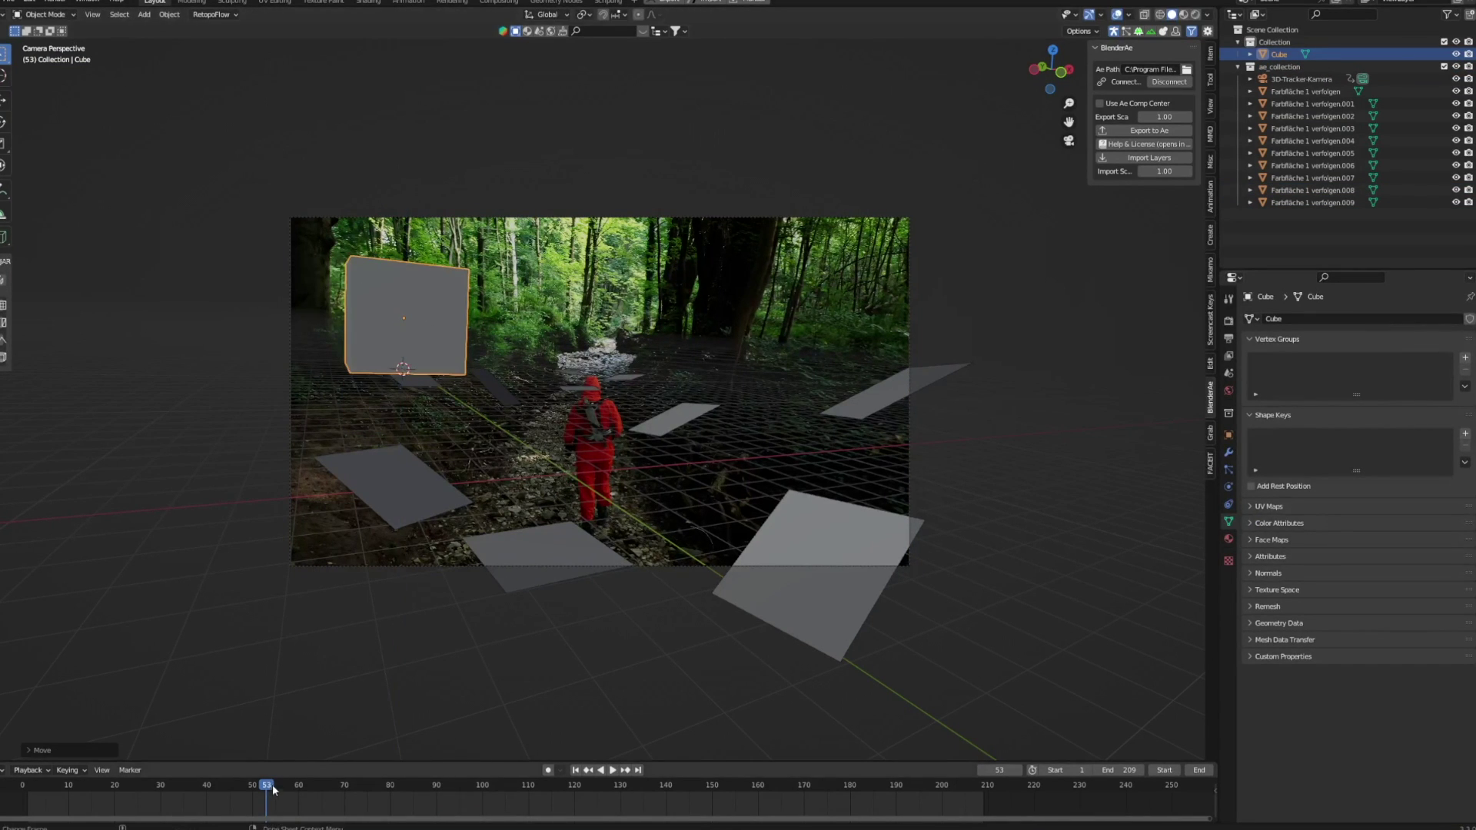
Play back the shot to check that the cube sticks to the footage, and delete the cube
key("space")
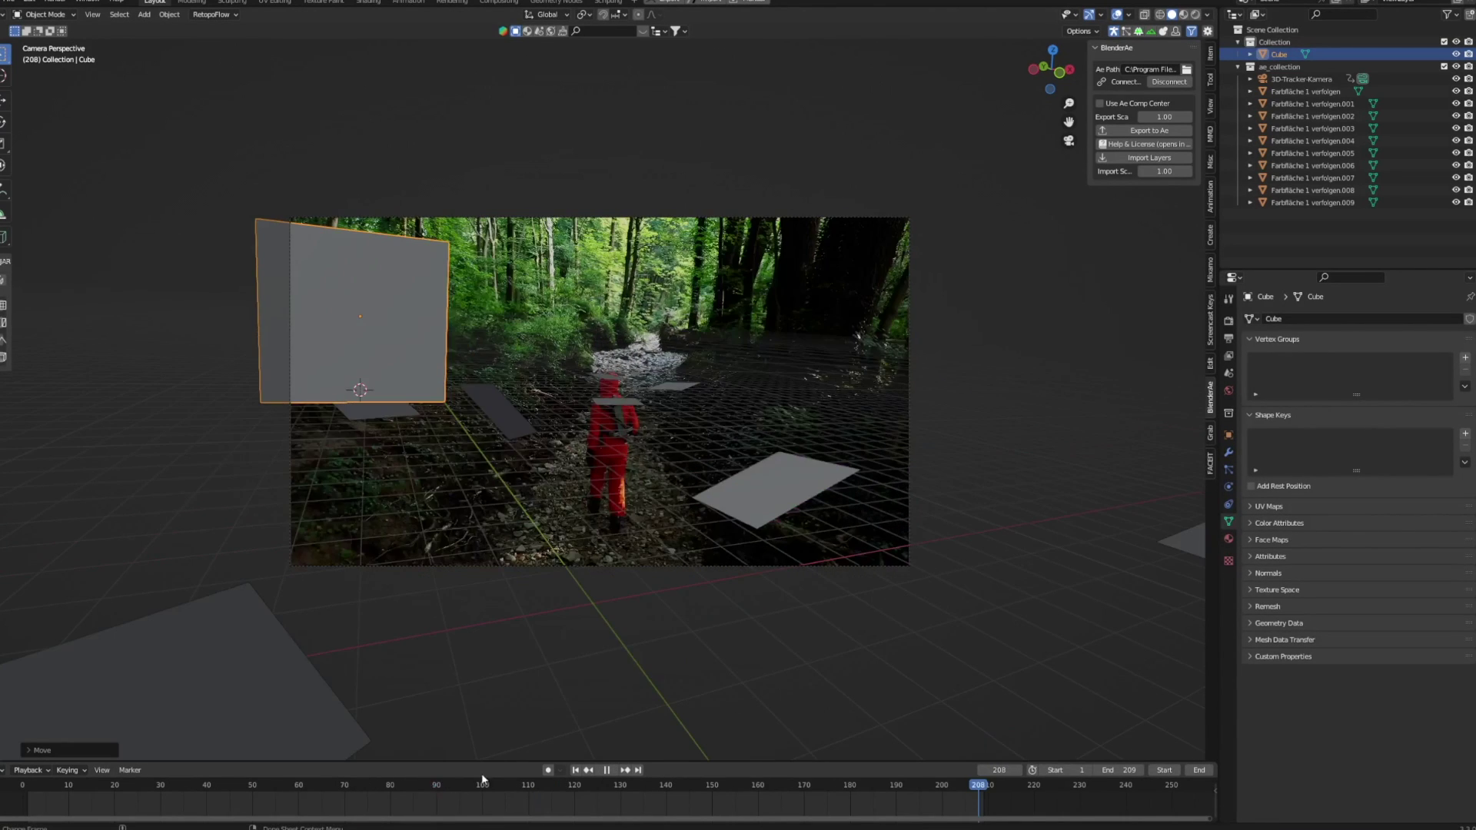
left_click_drag(340, 779, 239, 782)
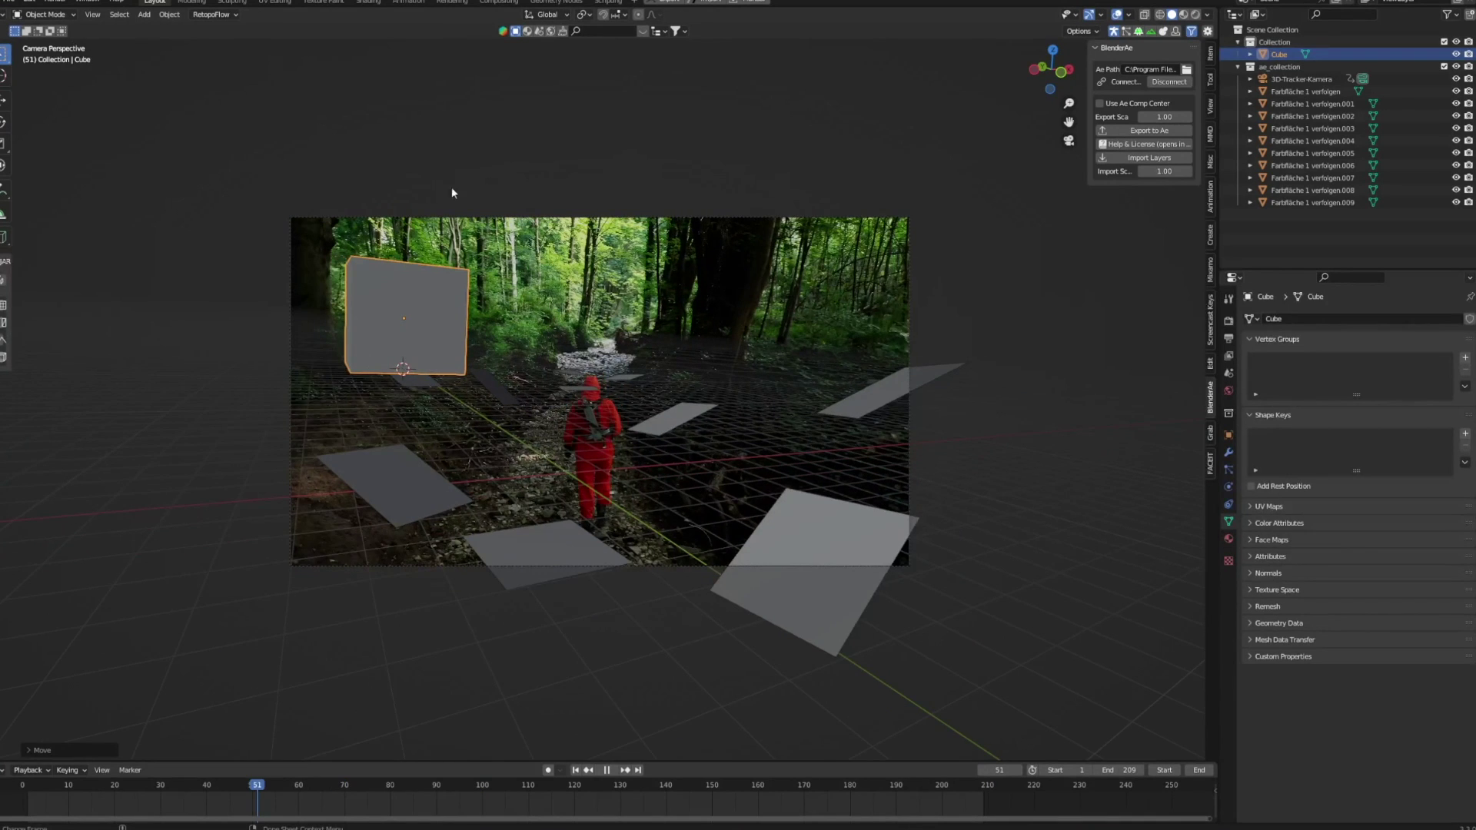
key("space")
left_click(450, 187)
left_click(435, 323)
key("Delete")
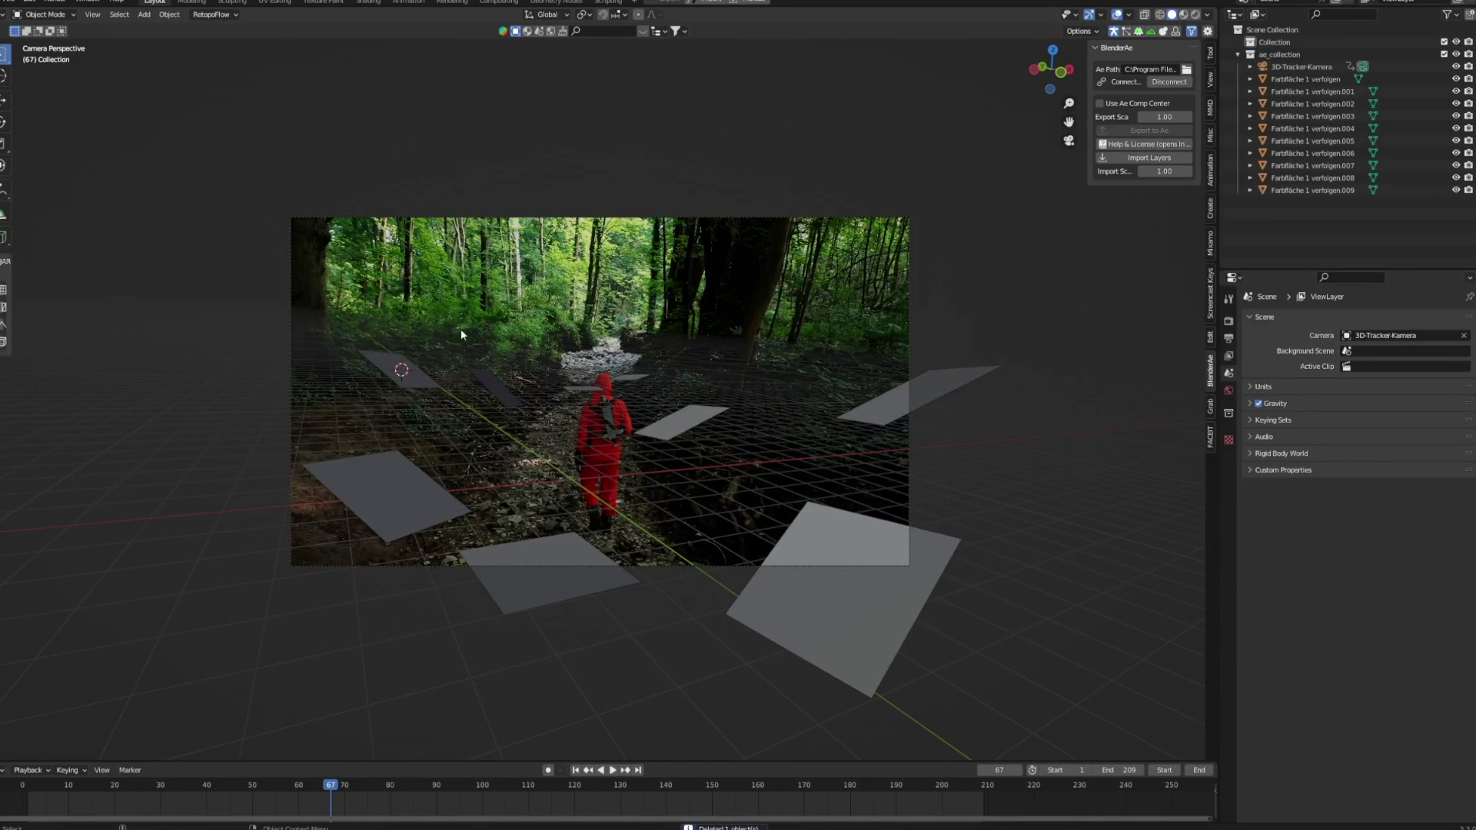
Select the 3D-Tracker-Kamera and toggle its background clip on and off to compare the view with and without the footage
left_click(1363, 66)
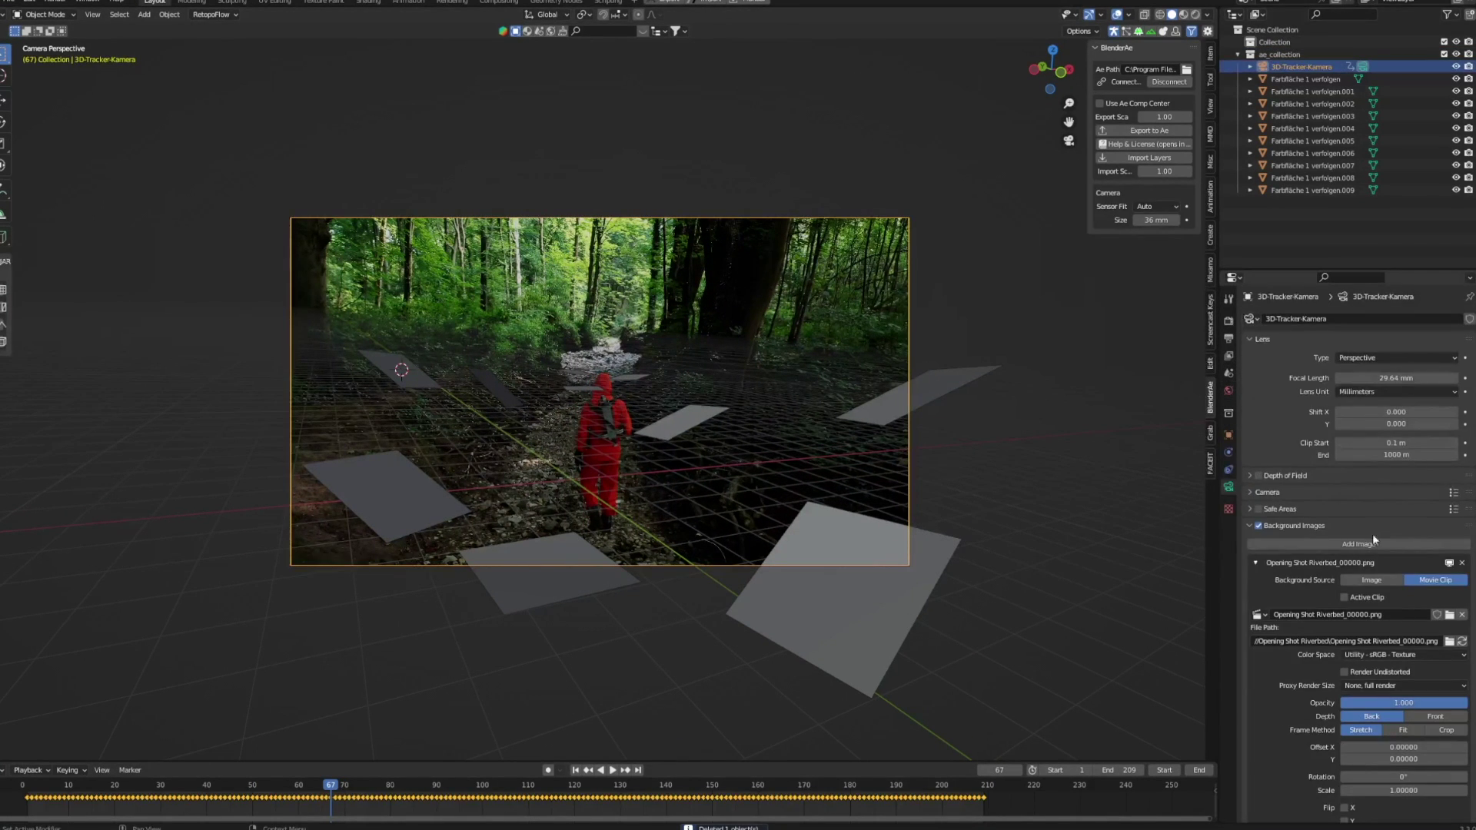
left_click(1448, 563)
left_click(1449, 564)
left_click(1448, 563)
left_click(1449, 563)
left_click(1448, 565)
left_click(1449, 565)
left_click(1449, 565)
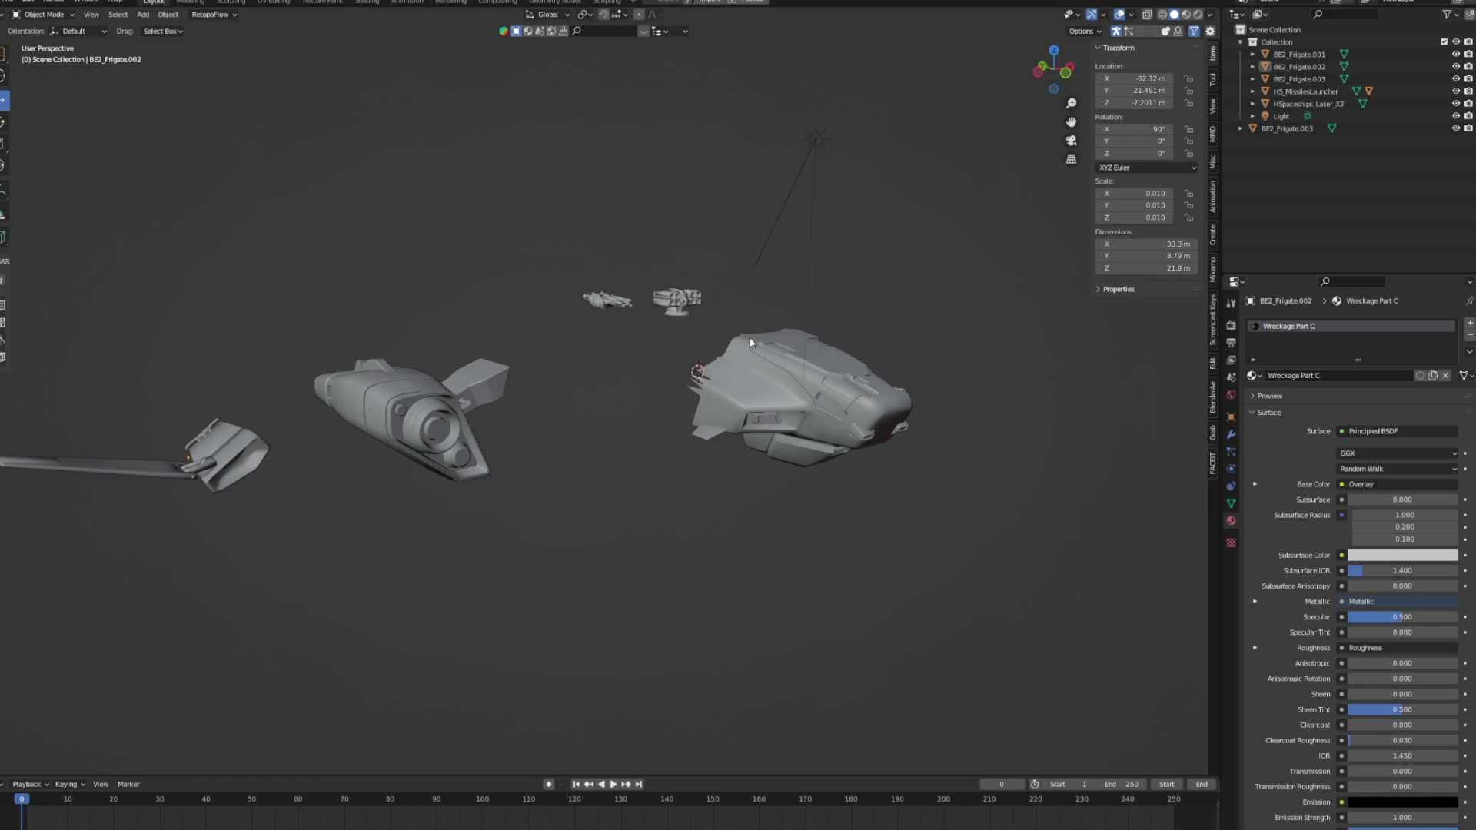
Look over the frigate parts and, in Substance 3D Painter, make the rust and wear layers visible on the BE2_green wreckage part
left_click_drag(750, 343, 559, 366)
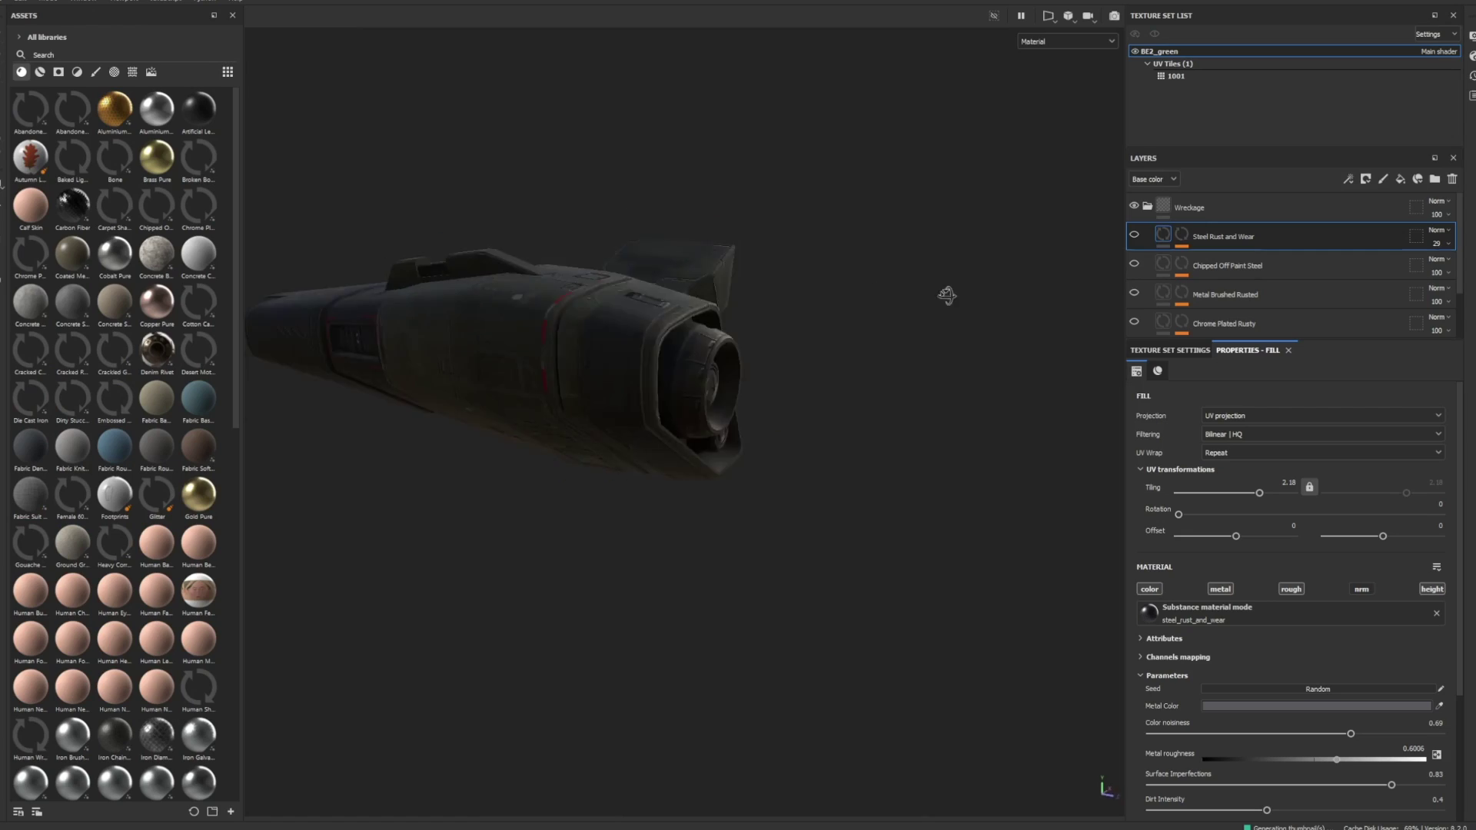
left_click_drag(945, 296, 781, 431)
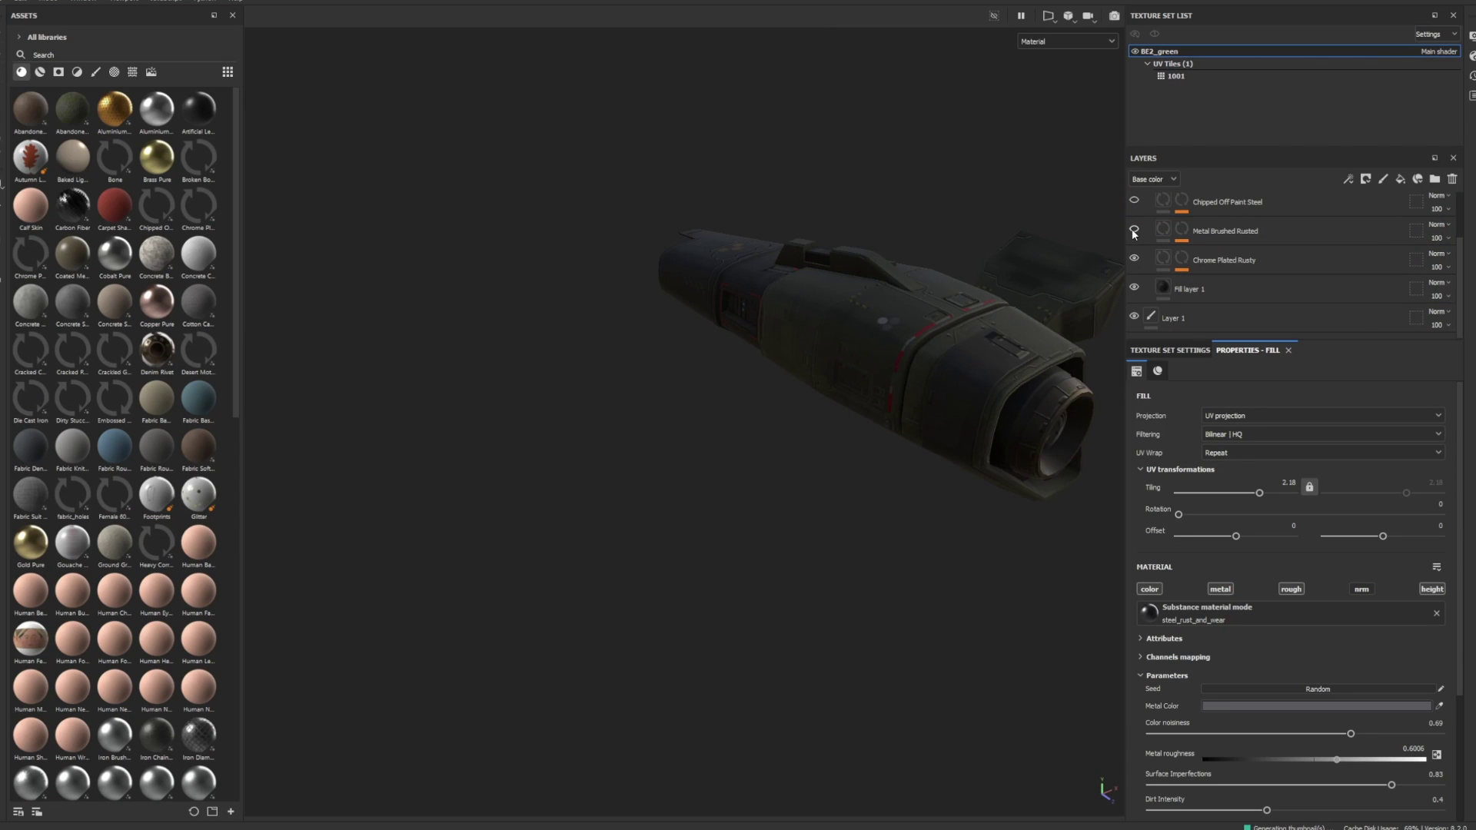
scroll(1134, 240, "up", 1)
left_click(1135, 210)
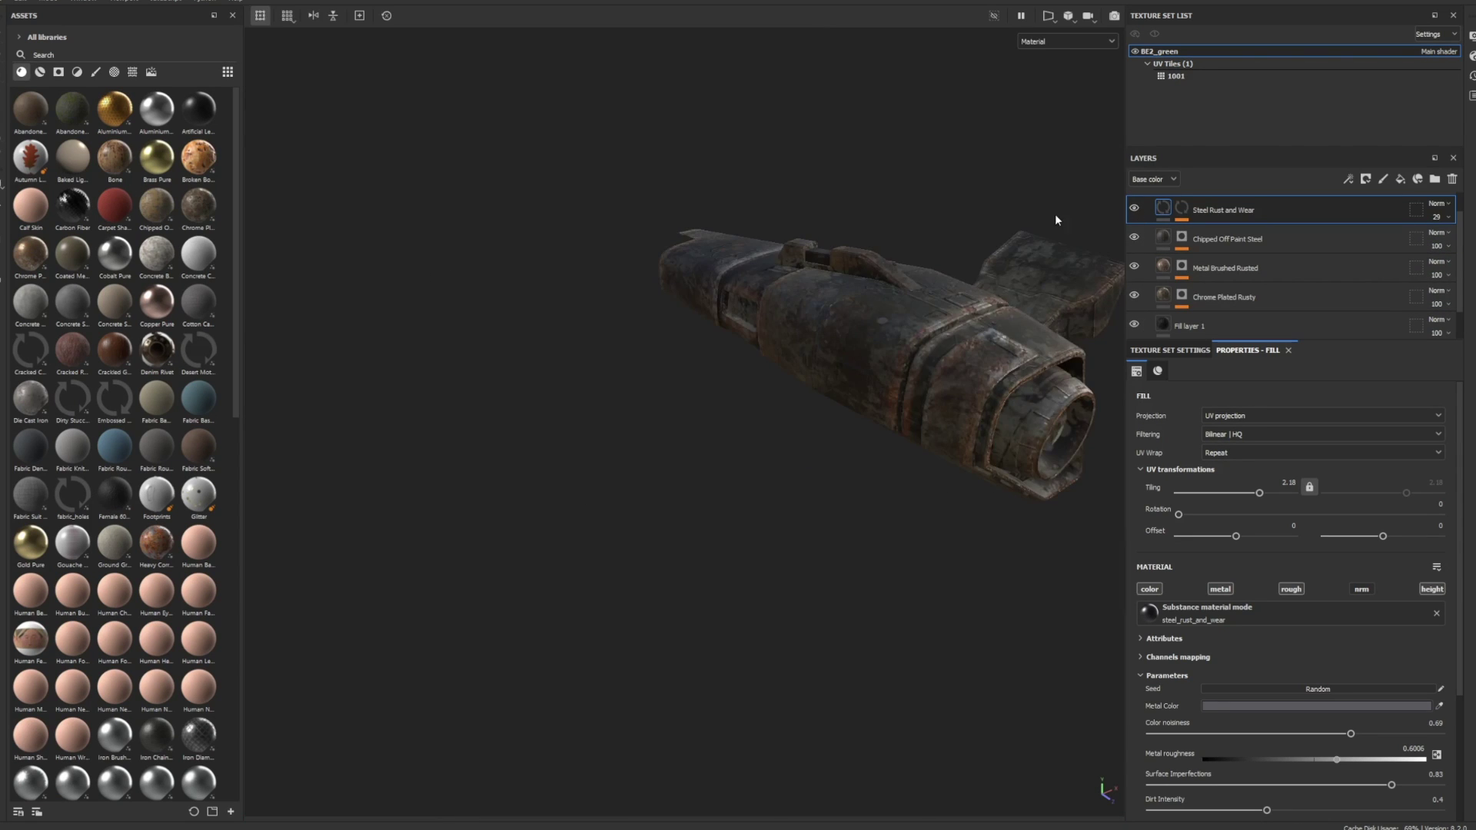
left_click_drag(1055, 213, 899, 181)
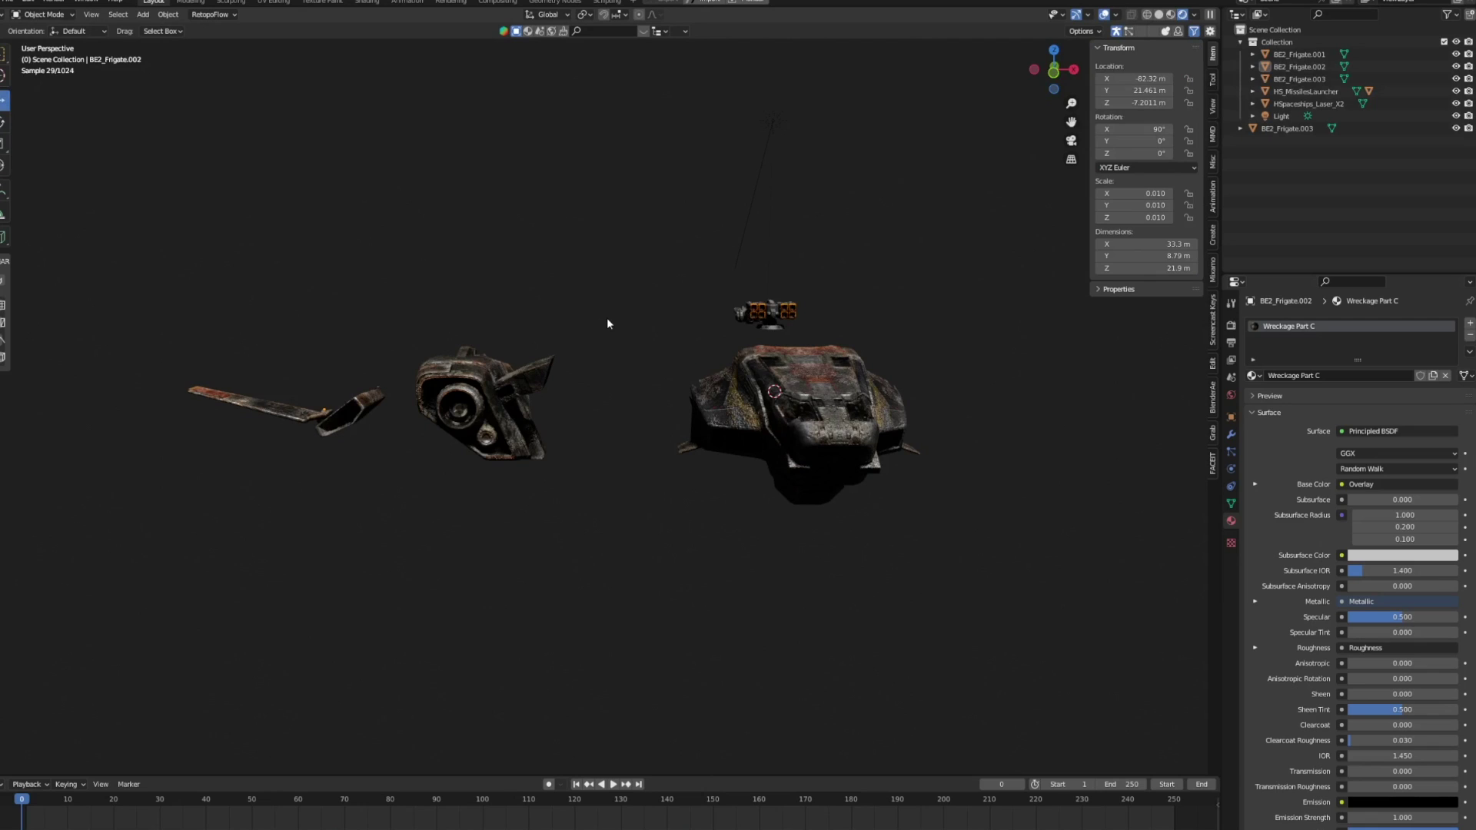
Back in Blender, raise the BE2_Frigate.003 wreck along its local Y axis in the riverbed scene and scrub to check its placement
left_click_drag(607, 323, 676, 333)
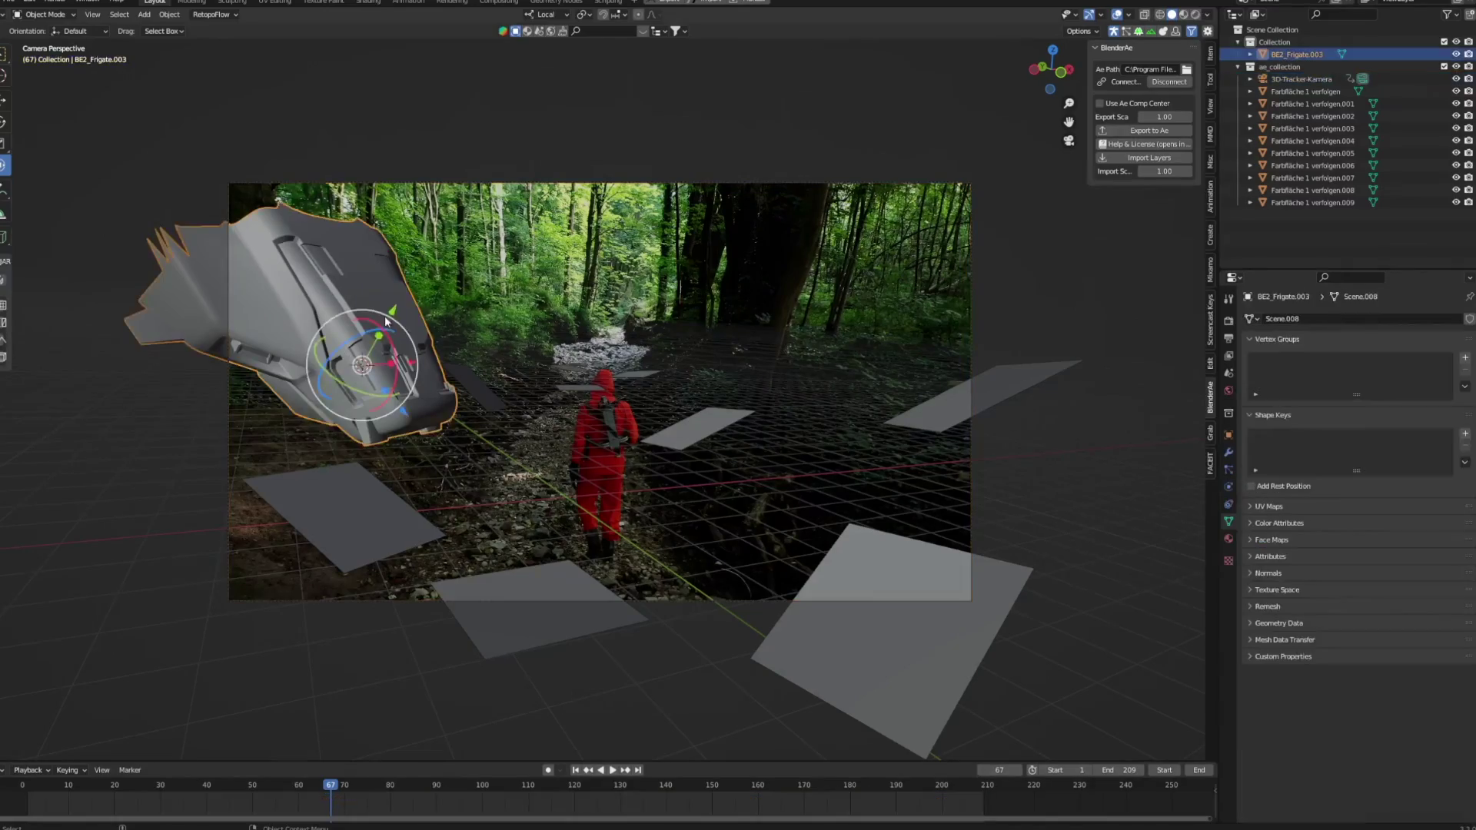
left_click_drag(389, 321, 417, 249)
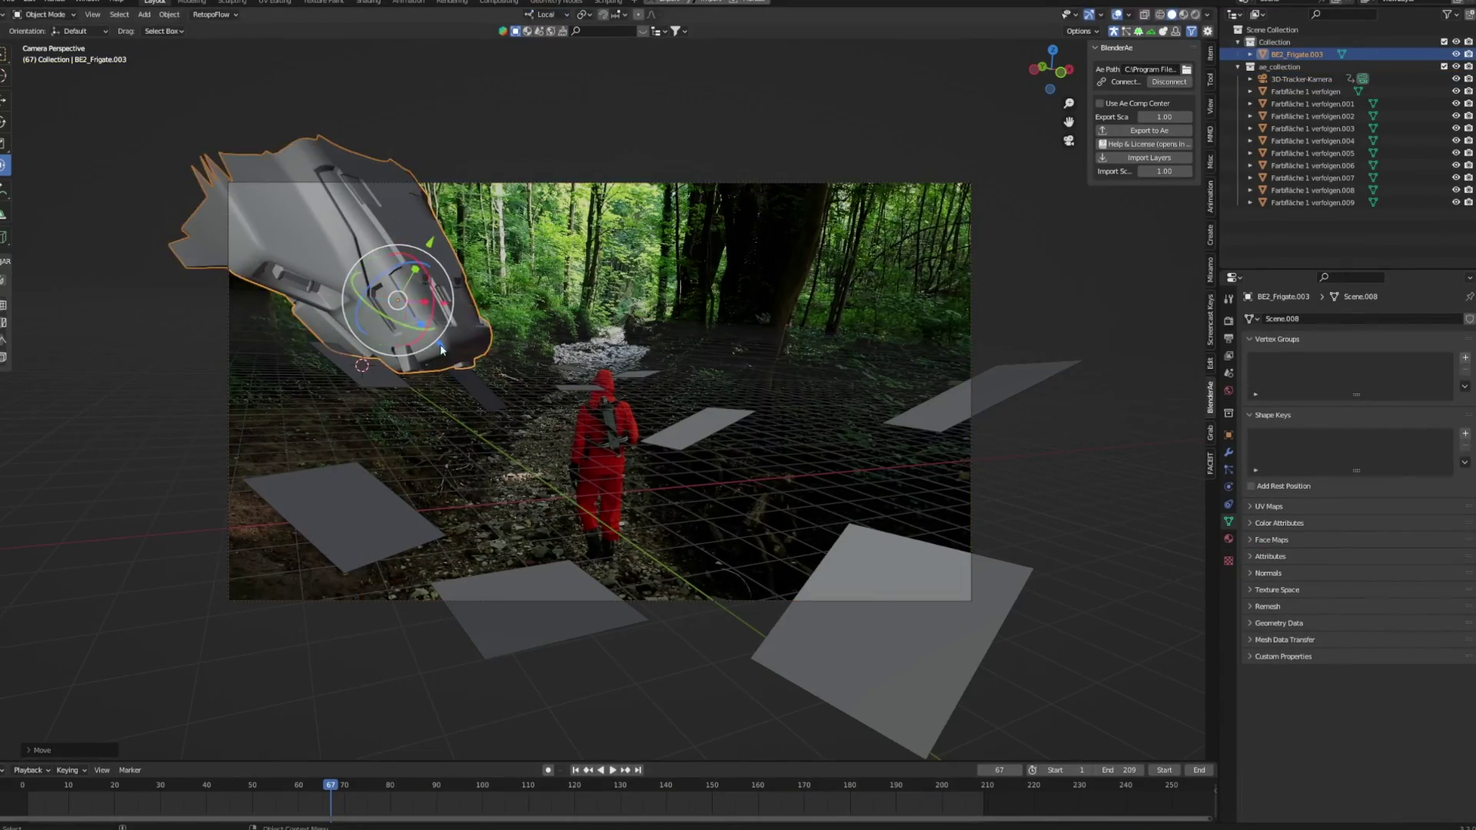
left_click_drag(326, 787, 130, 787)
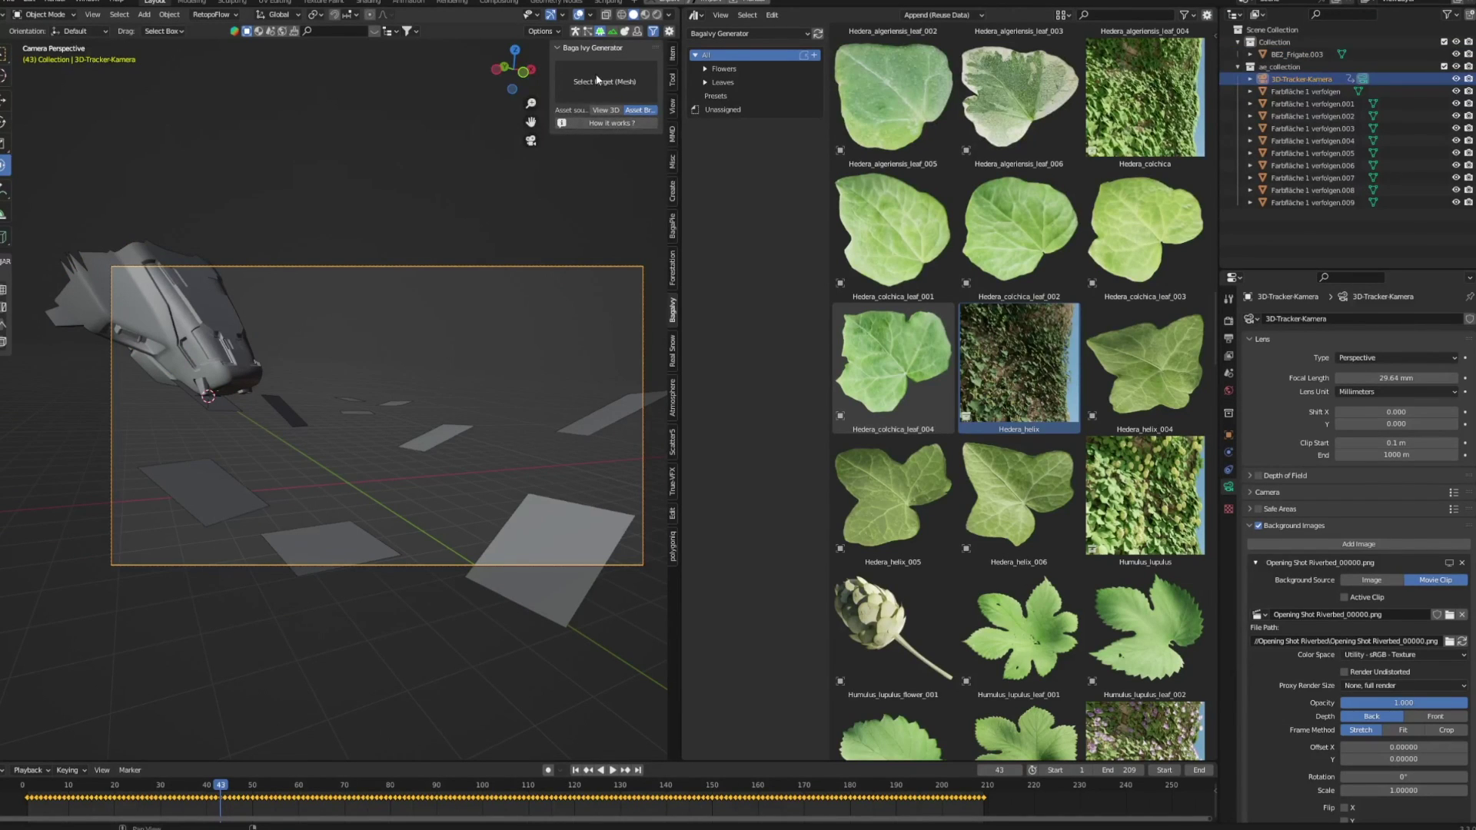
Draw ivy over the BE2_Frigate.003 hull with the Baga Ivy Generator, return to Object Mode, and open the ivy's Trunk Max Length for editing
left_click(214, 307)
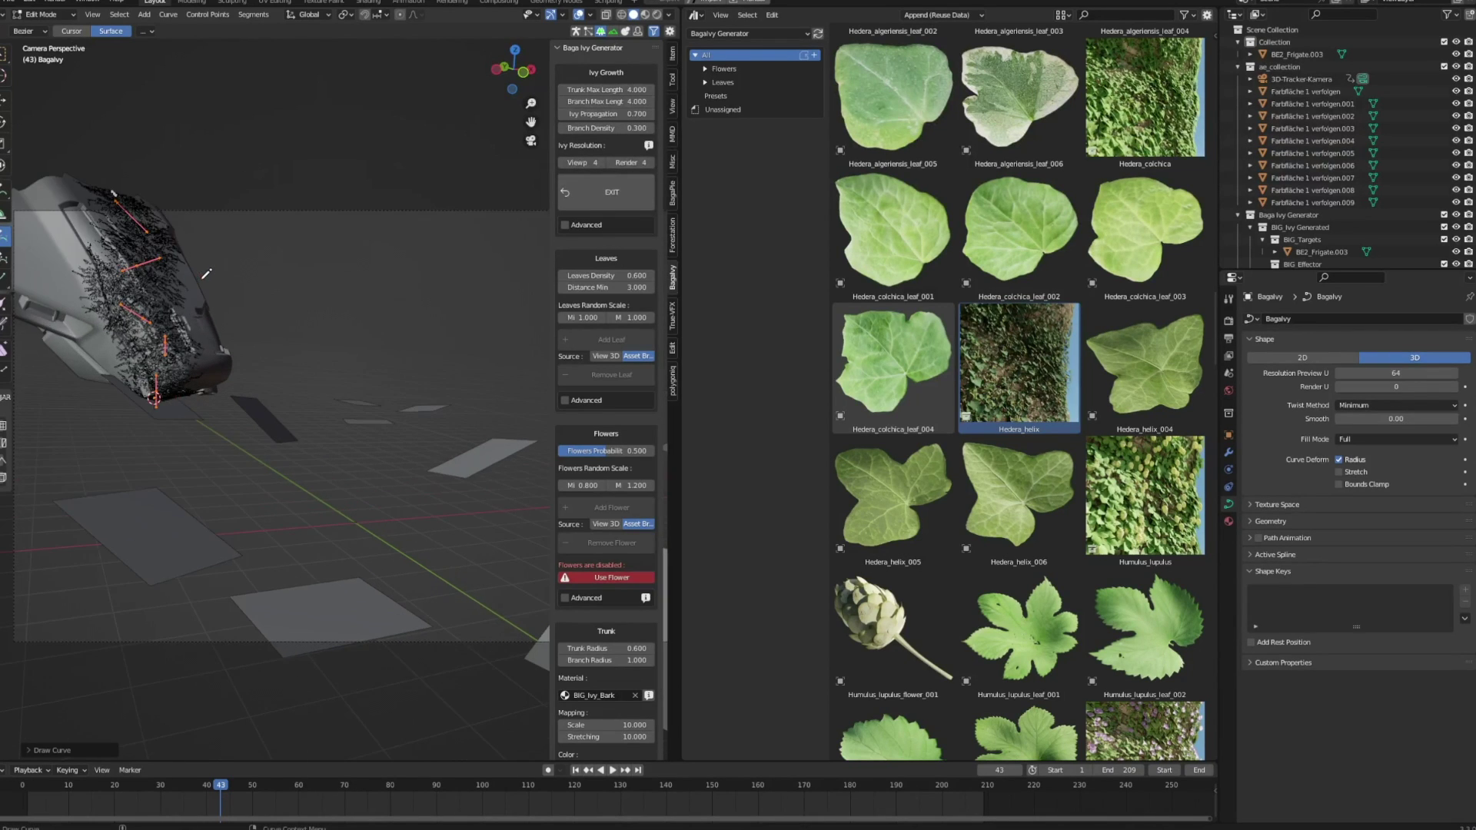
key("ctrl+Tab")
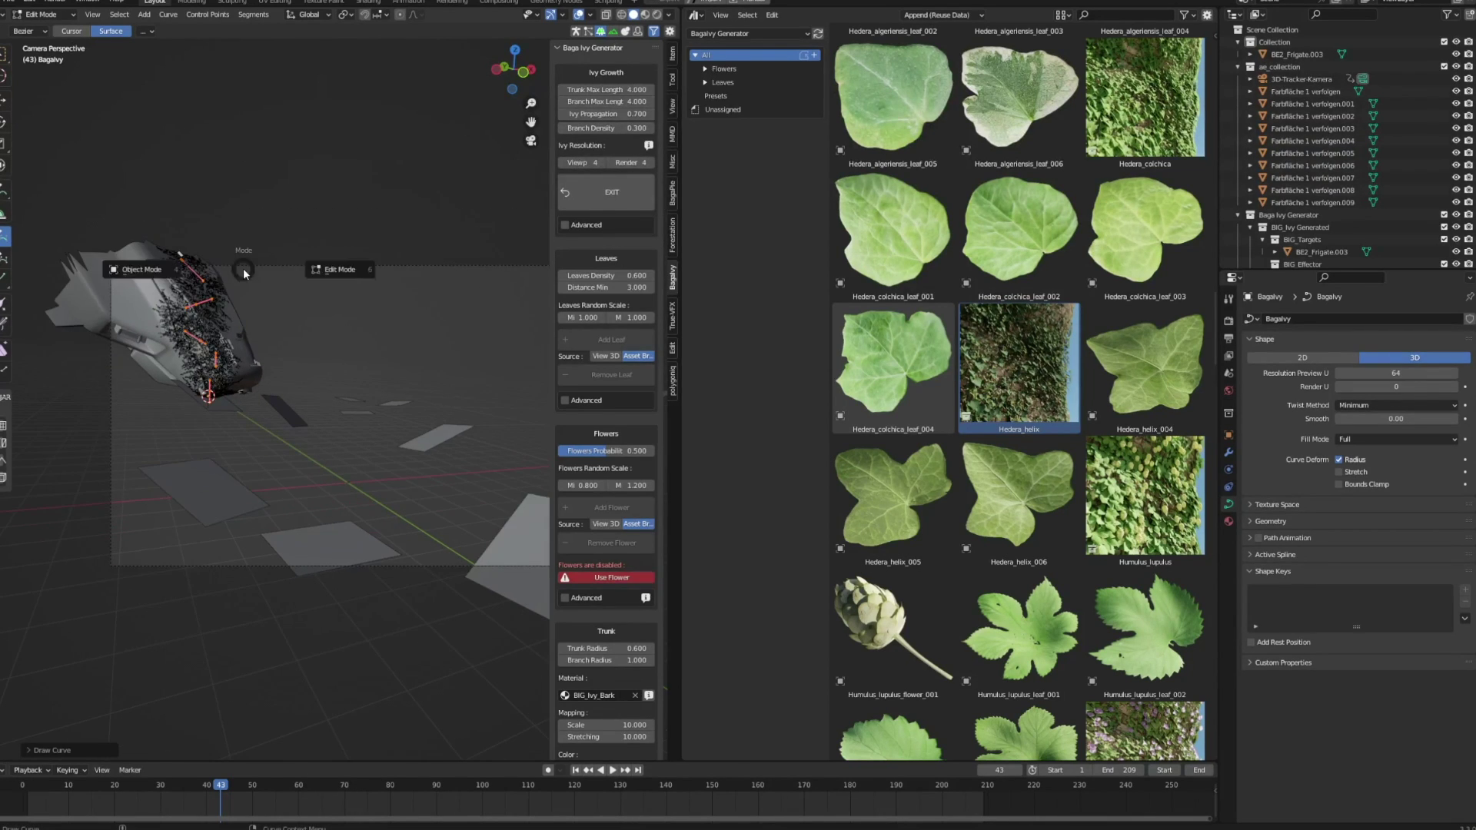
left_click(160, 277)
left_click(211, 308)
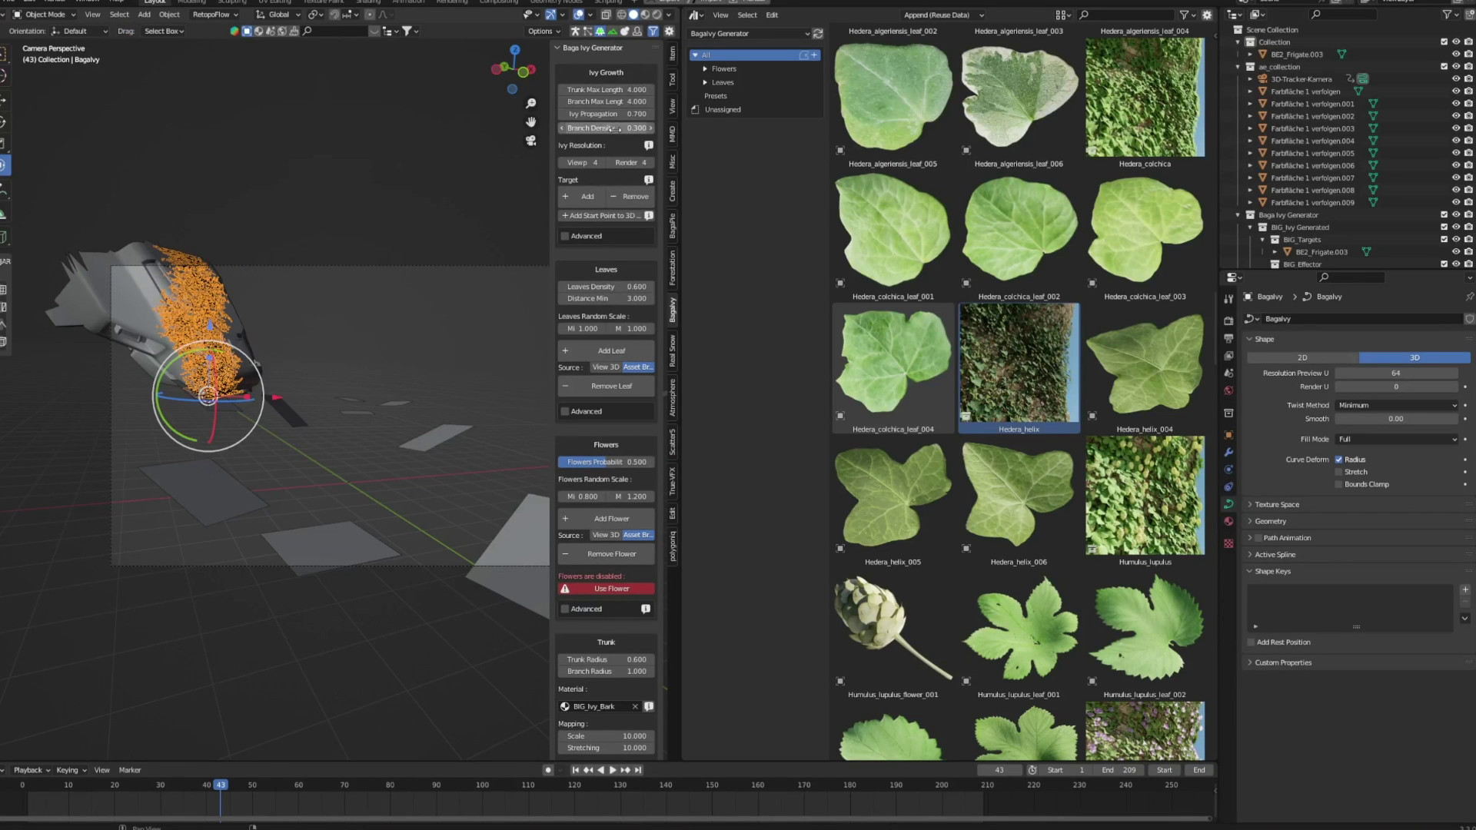
left_click(628, 89)
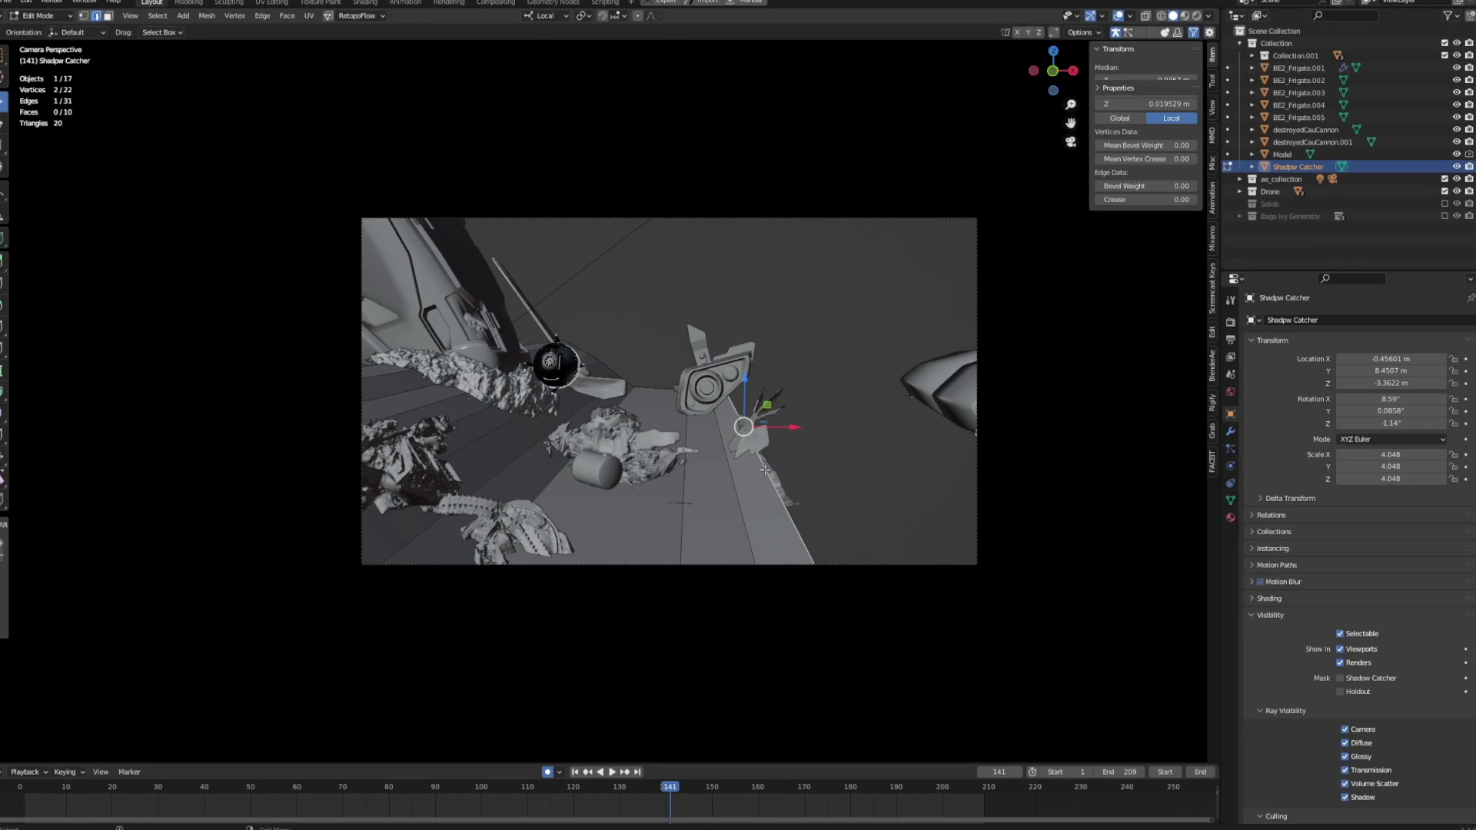
Extend the Shadpw Catcher mesh by extruding its open border edge twice across the ground toward the distant wreck at the frame's edge
key("g")
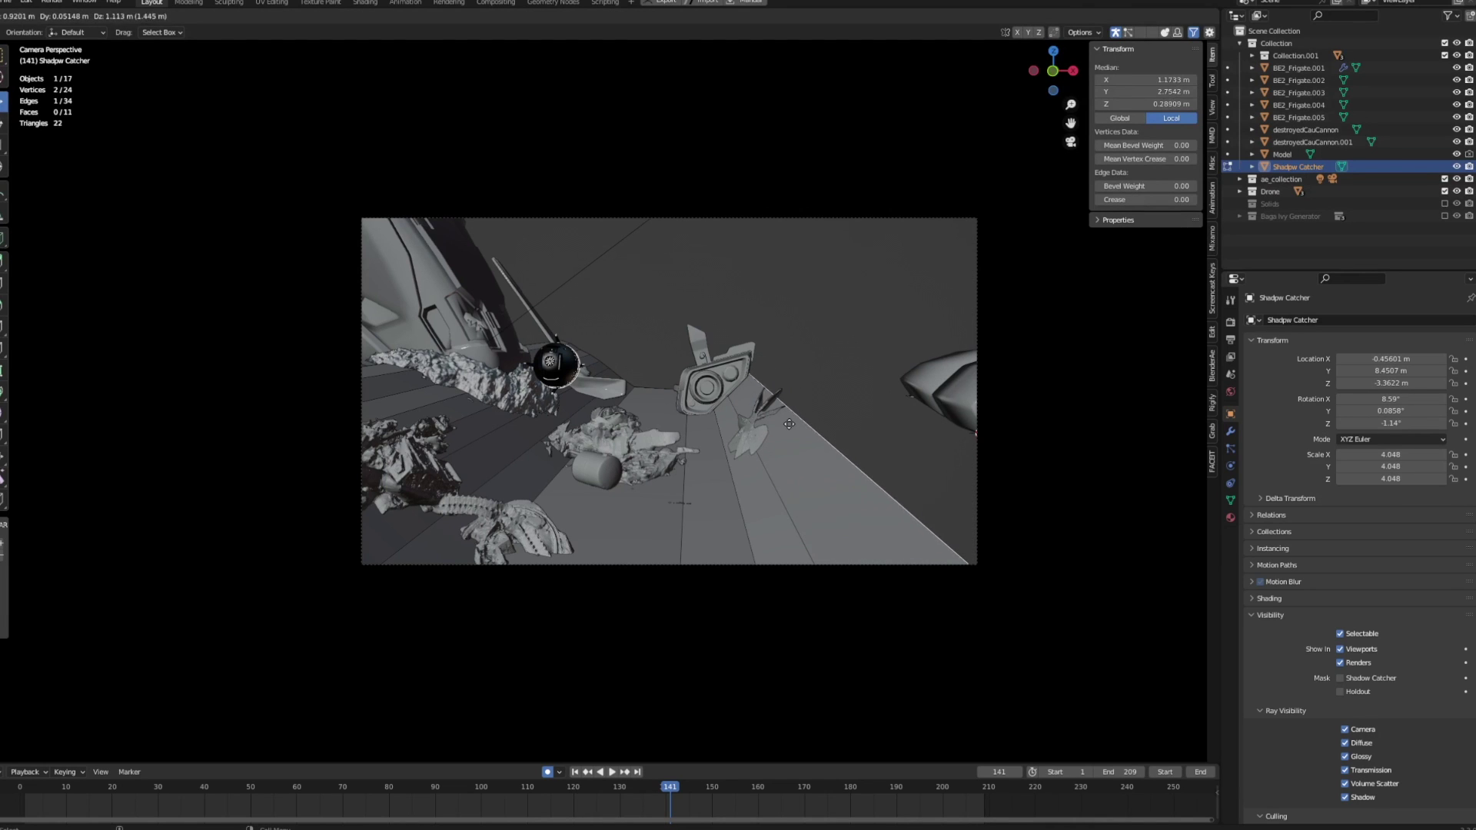
left_click(810, 409)
key("g")
left_click(814, 396)
key("e")
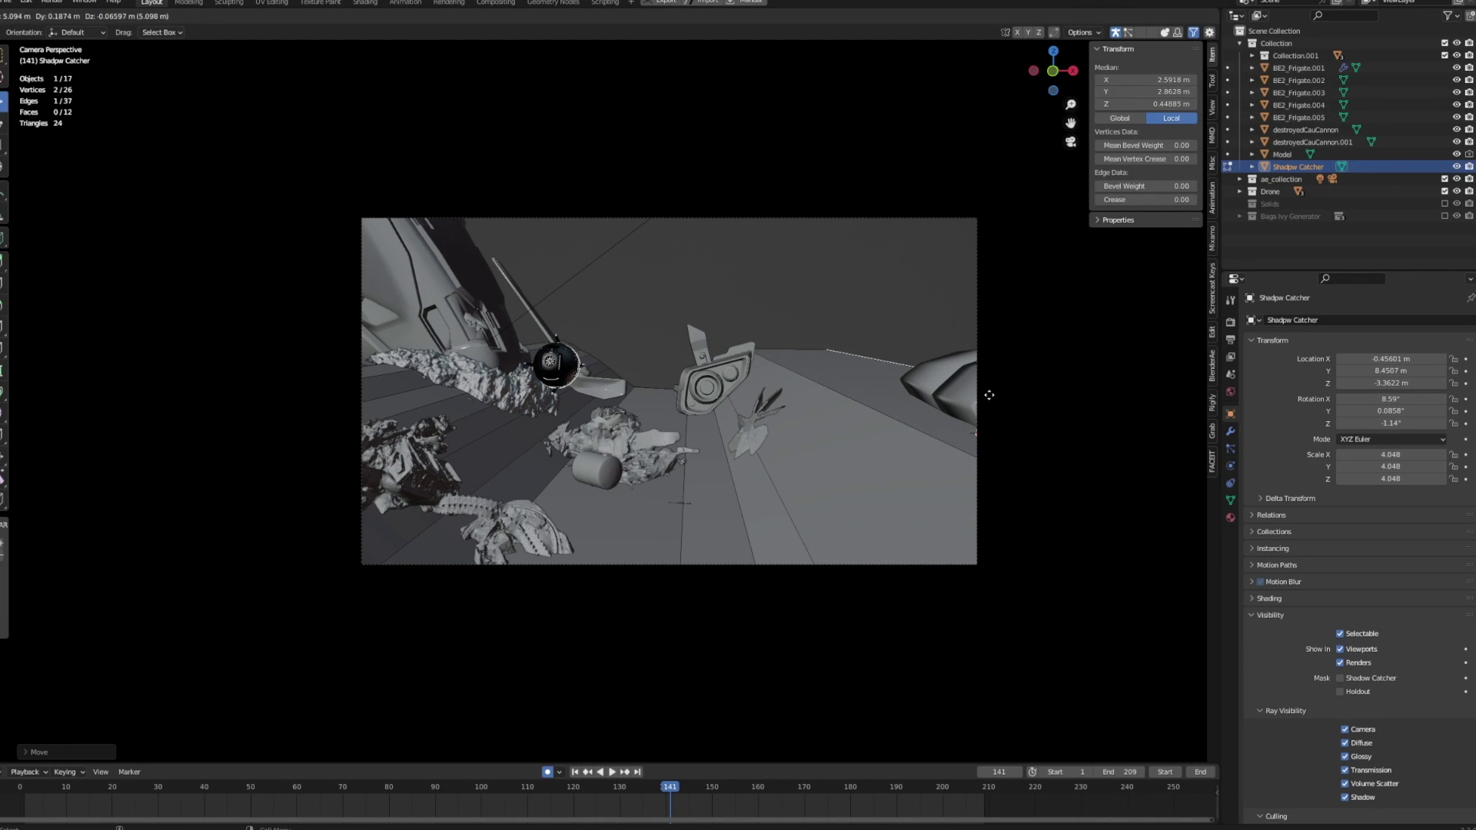
left_click(991, 395)
Add two centred loop cuts to the new Shadpw Catcher faces, reposition the last cut's edge, and return to Object Mode
key("ctrl+r")
left_click(874, 371)
right_click(873, 371)
key("ctrl+r")
left_click(744, 362)
right_click(744, 362)
key("g")
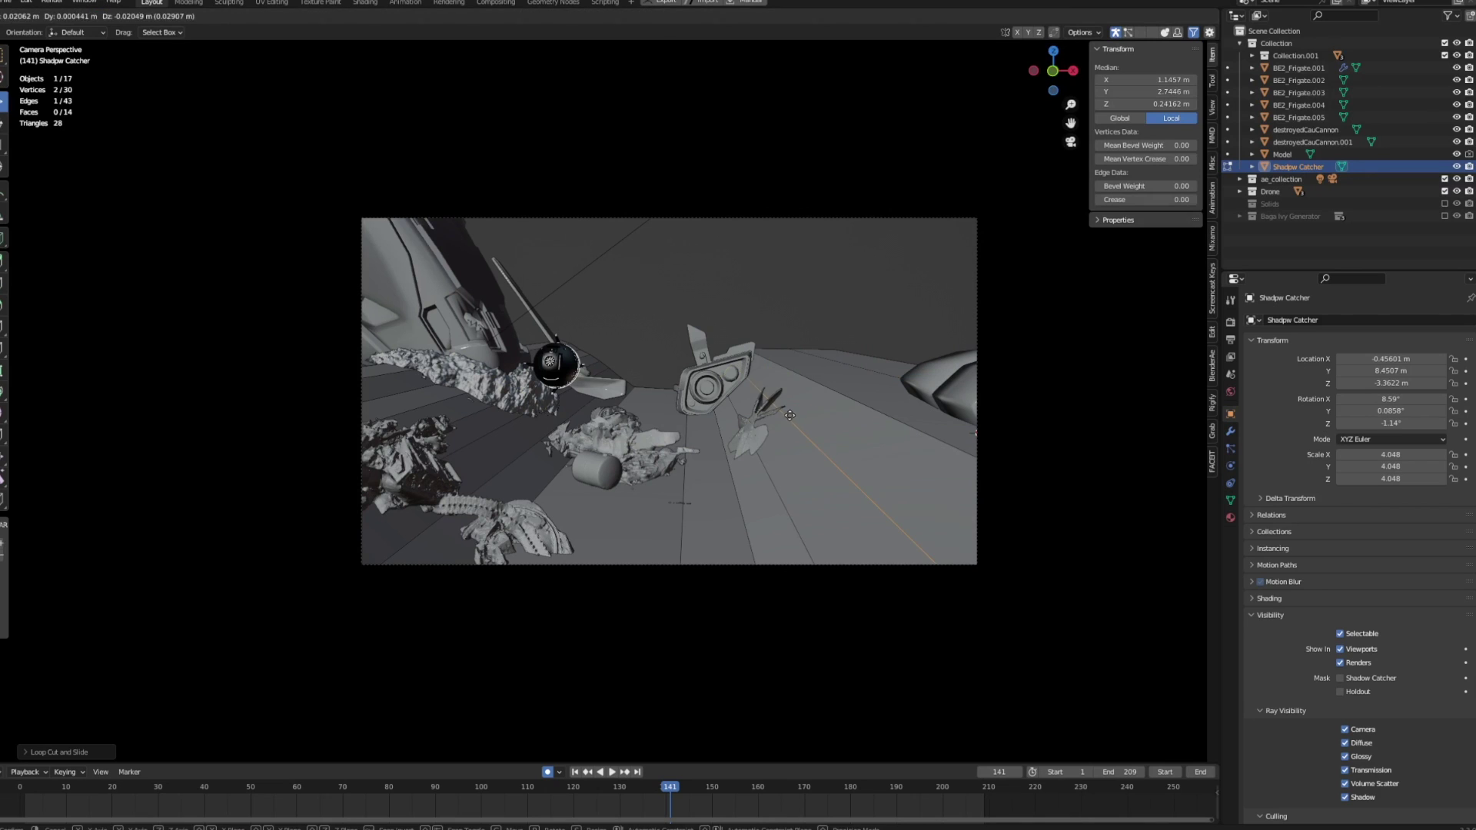
left_click(704, 359)
key("ctrl+Tab")
left_click(593, 359)
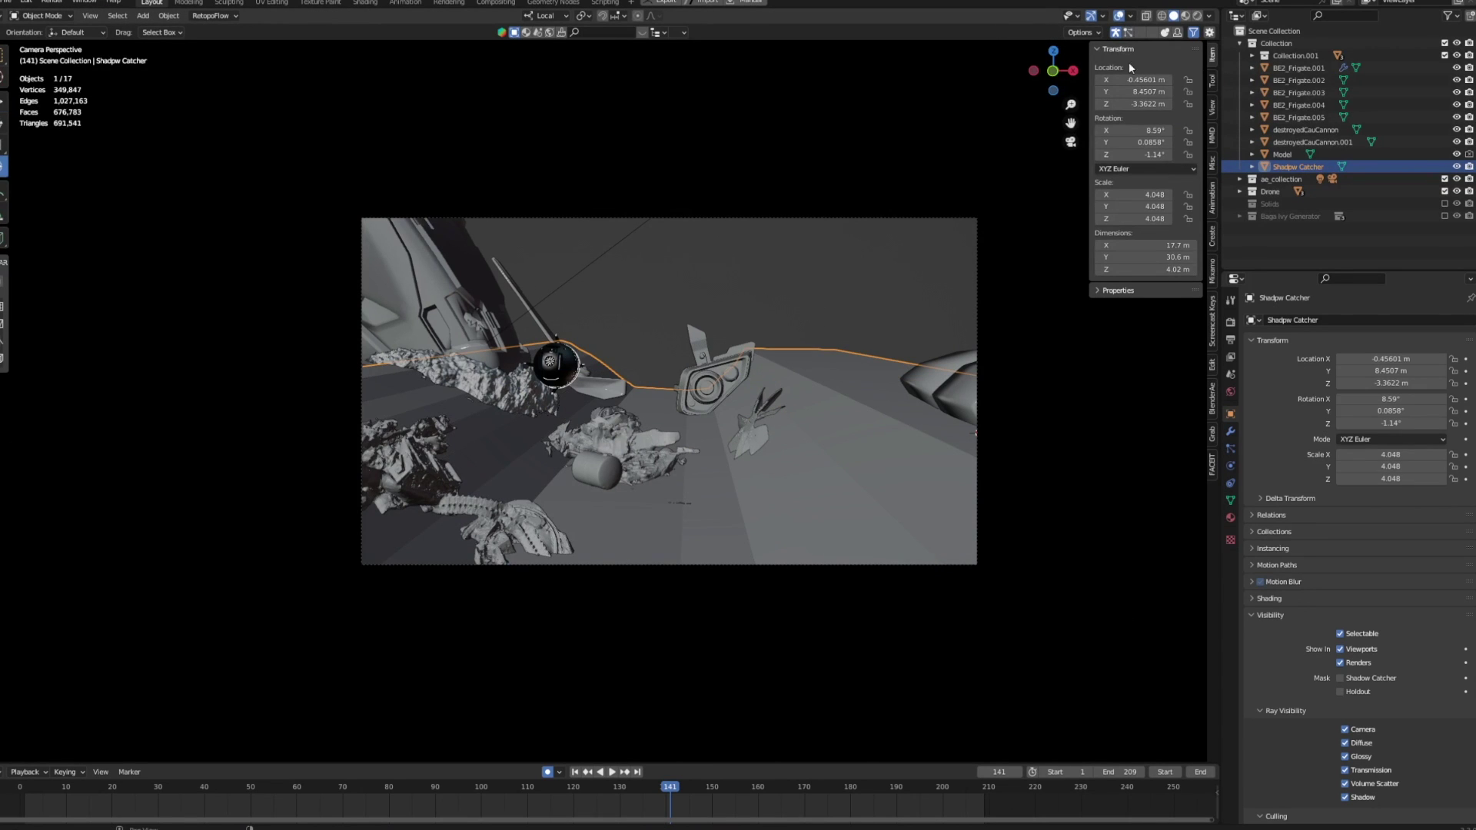
In rendered viewport shading, enable the Shadow Catcher mask on the Shadpw Catcher object and select the drone
left_click(1196, 16)
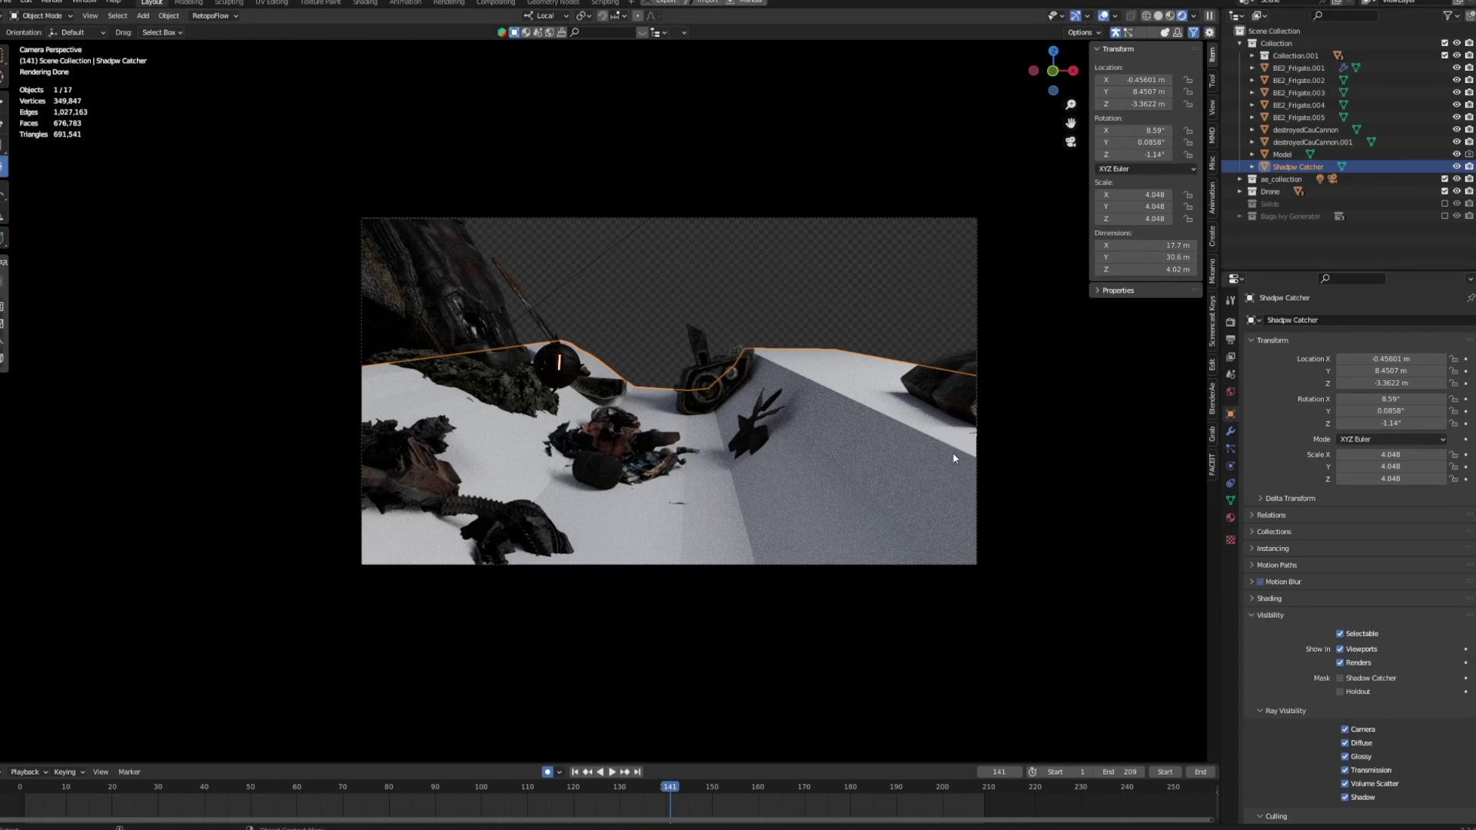
left_click(1342, 678)
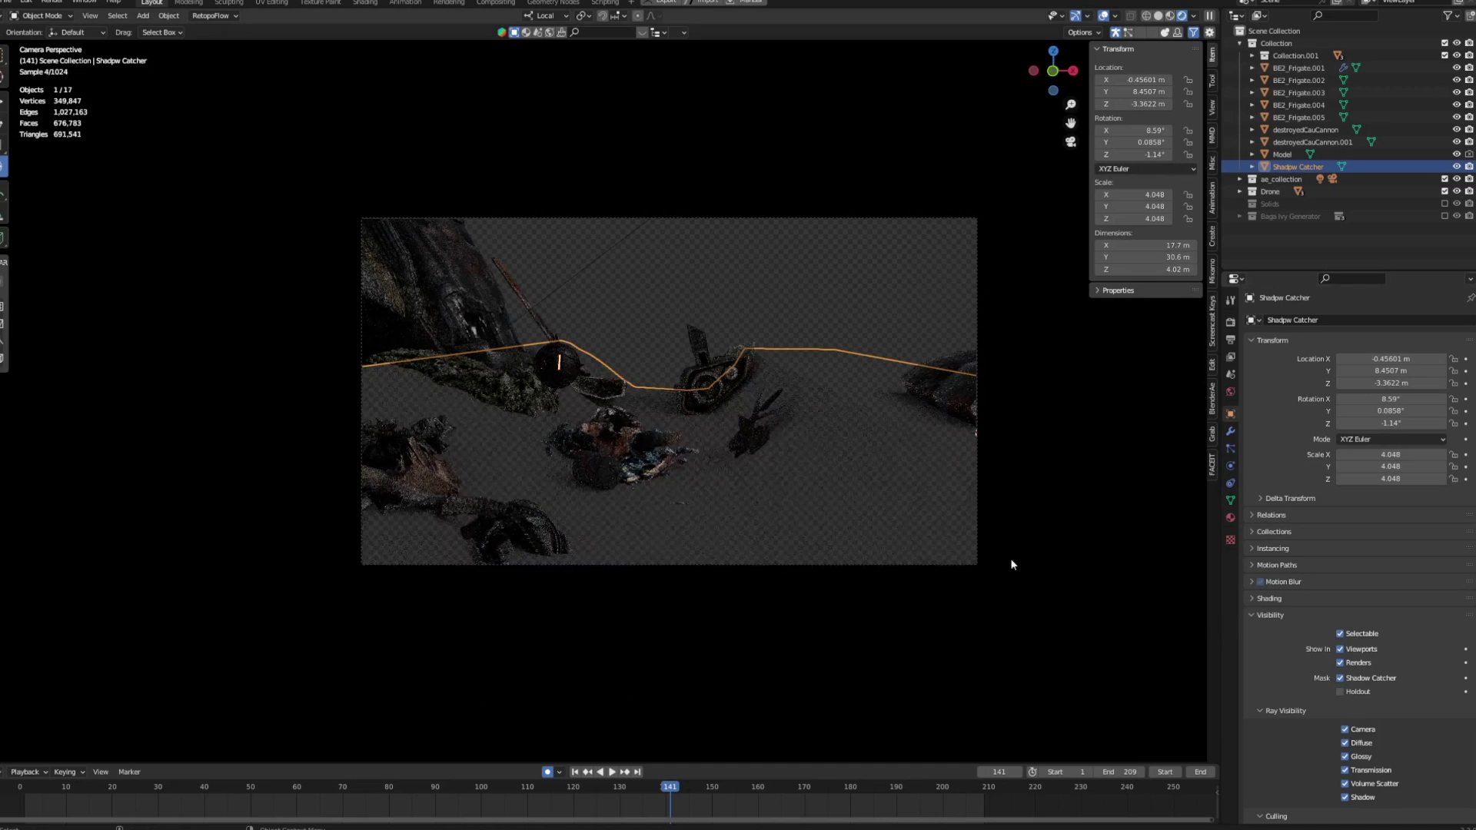
left_click(694, 312)
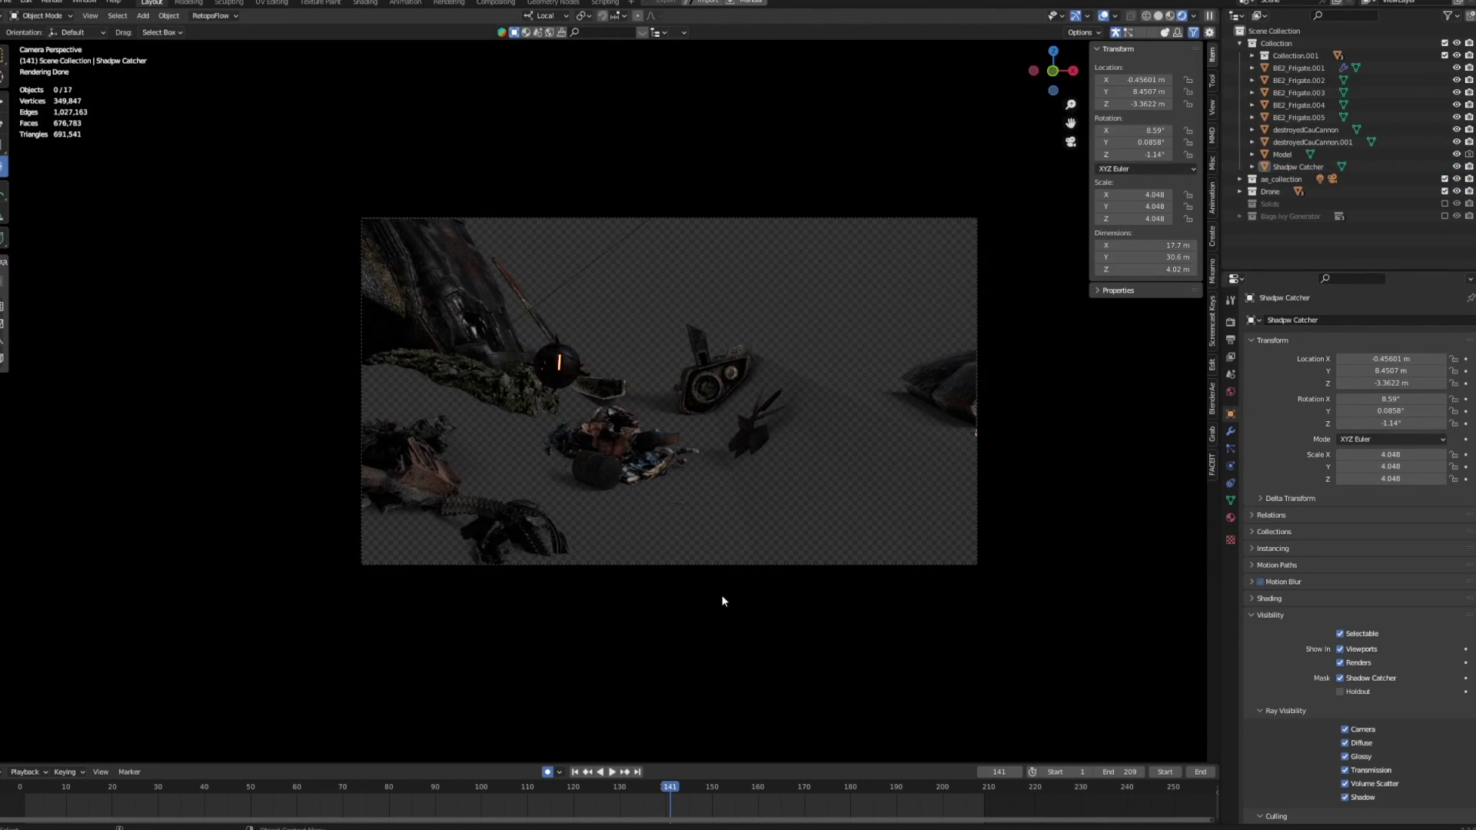
left_click(578, 366)
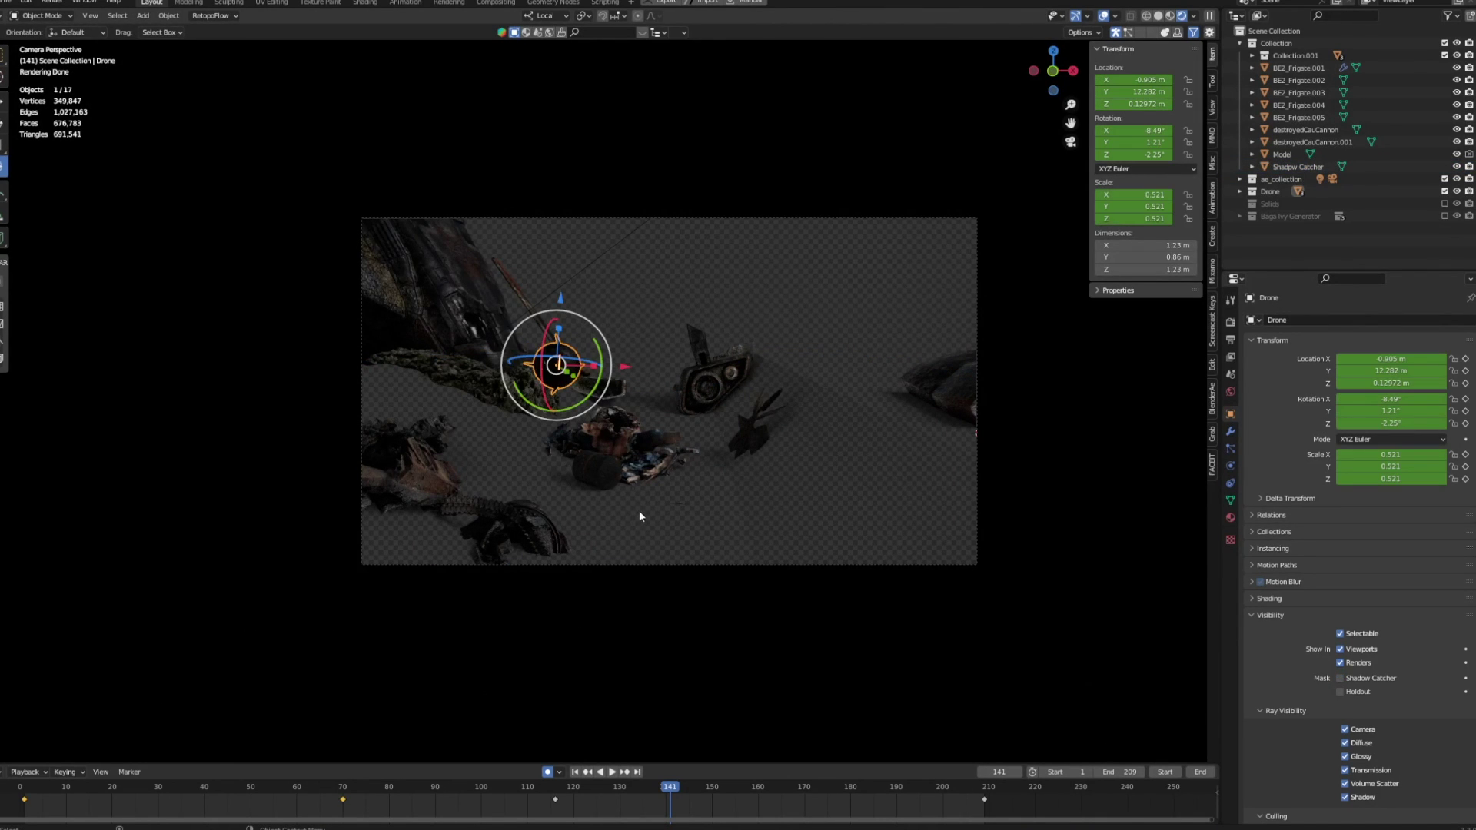
Hide every object except the drone, orbit the Drone Sketch model on Sketchfab, and scrub through the drone's animation in Blender
key("shift+h")
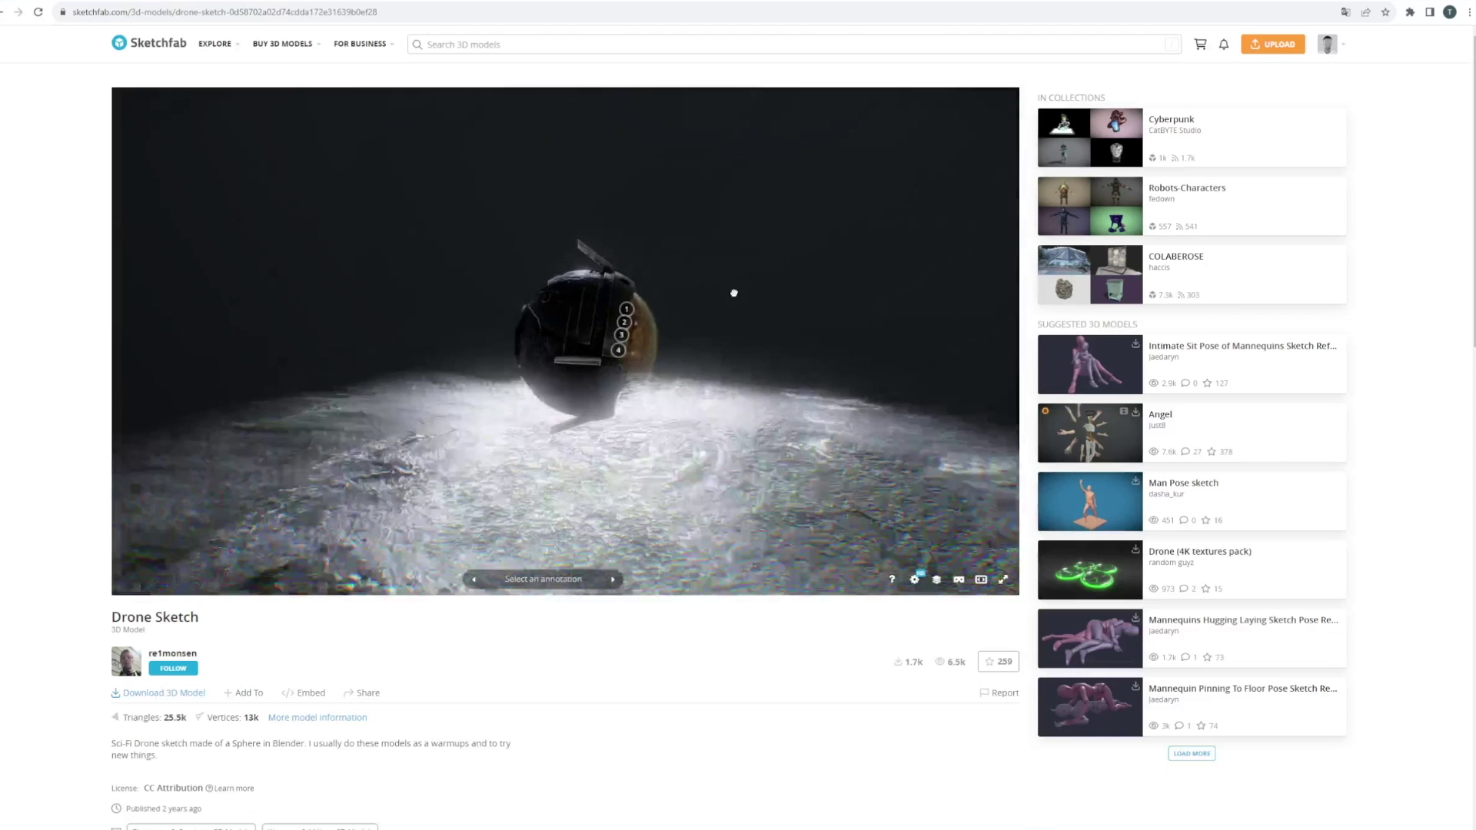
mouse_move(634, 269)
left_mouse_down()
mouse_move(552, 253)
mouse_move(576, 303)
mouse_move(682, 280)
left_mouse_up()
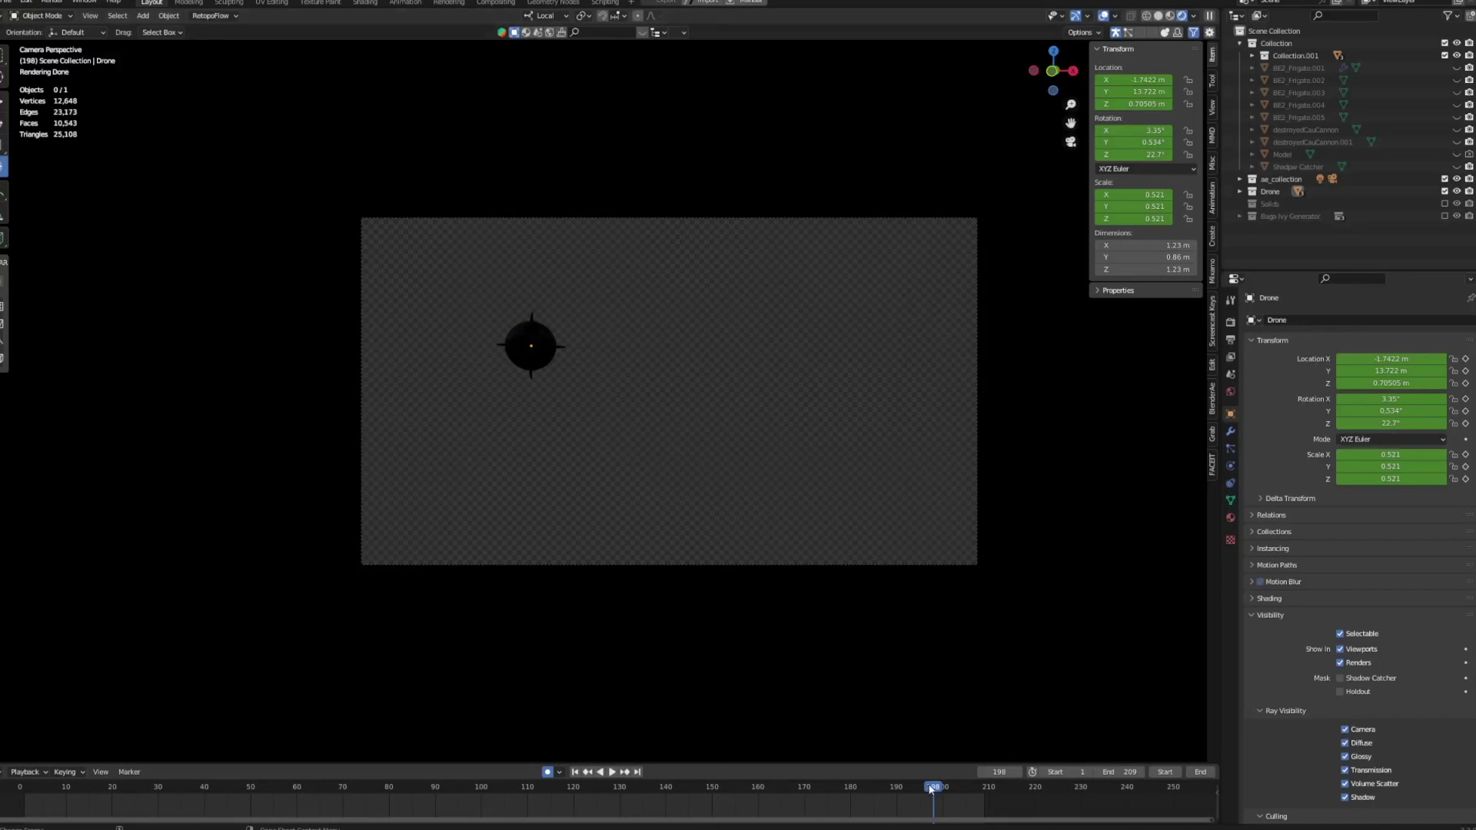
left_click_drag(930, 787, 891, 732)
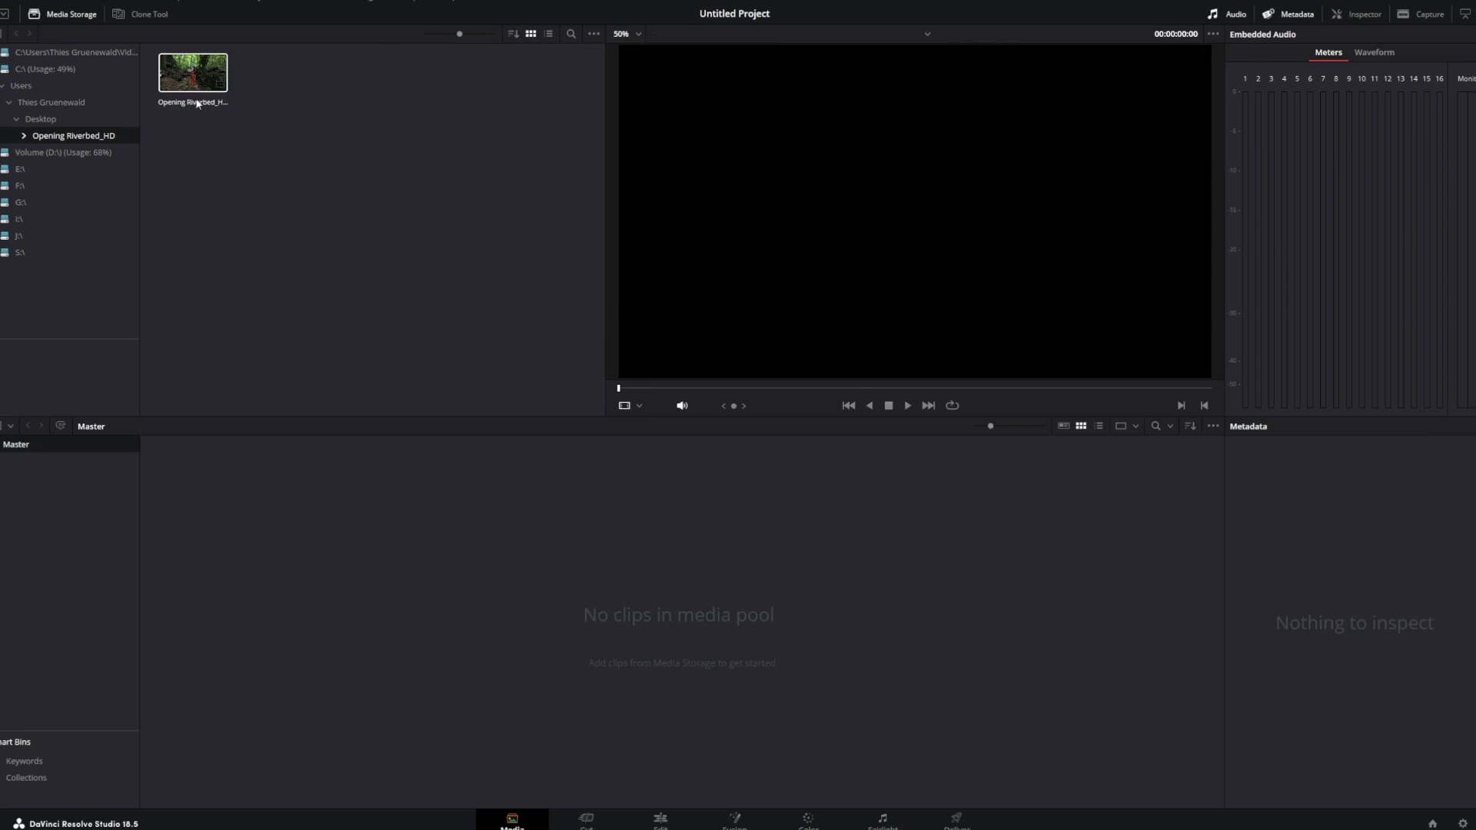
Switch to DaVinci Resolve, add the Opening Riverbed_HD image sequence to the media pool, and create Timeline 1 from it
left_click_drag(193, 73, 232, 492)
right_click(196, 468)
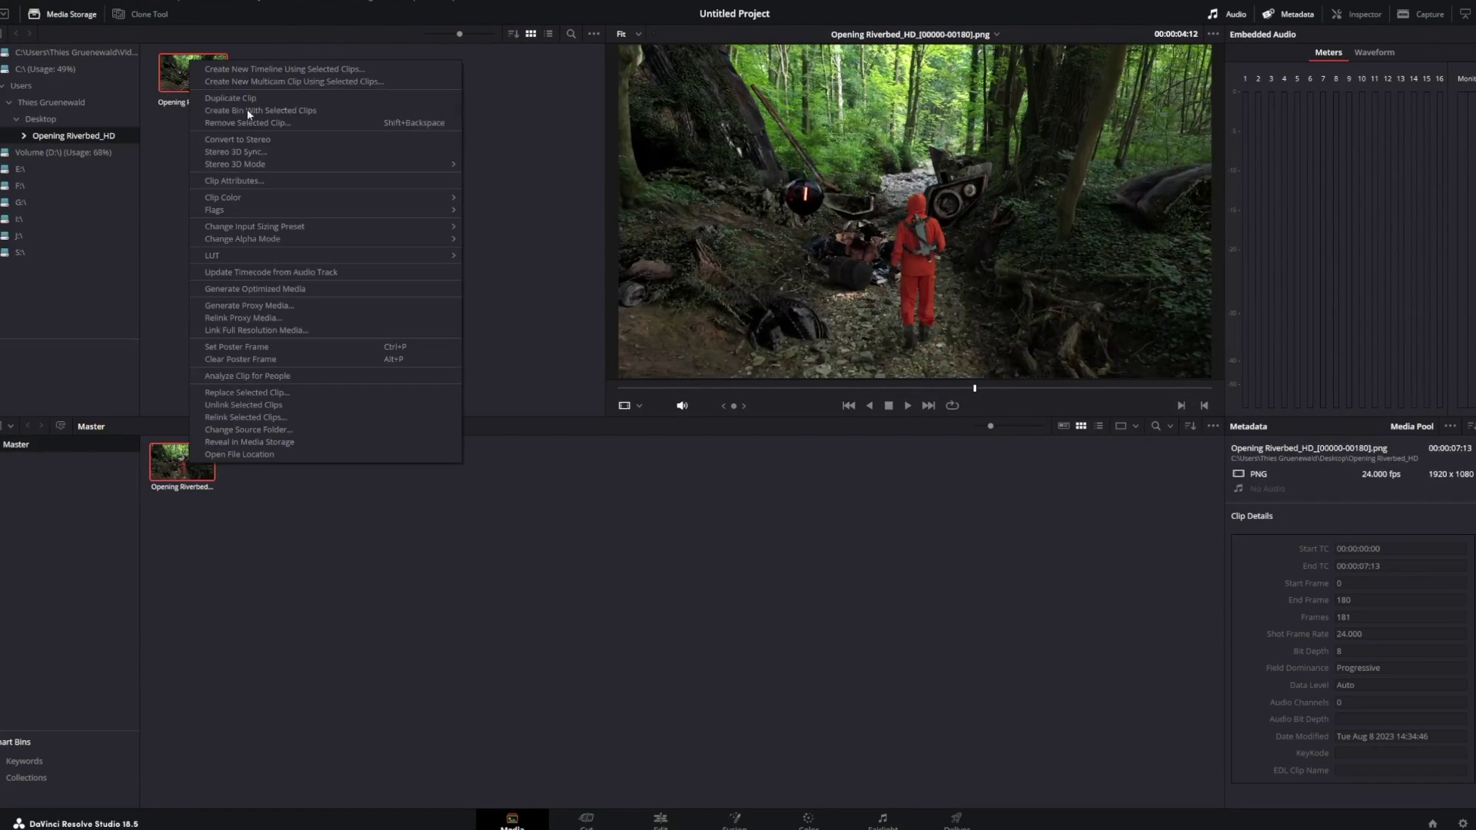
left_click(284, 73)
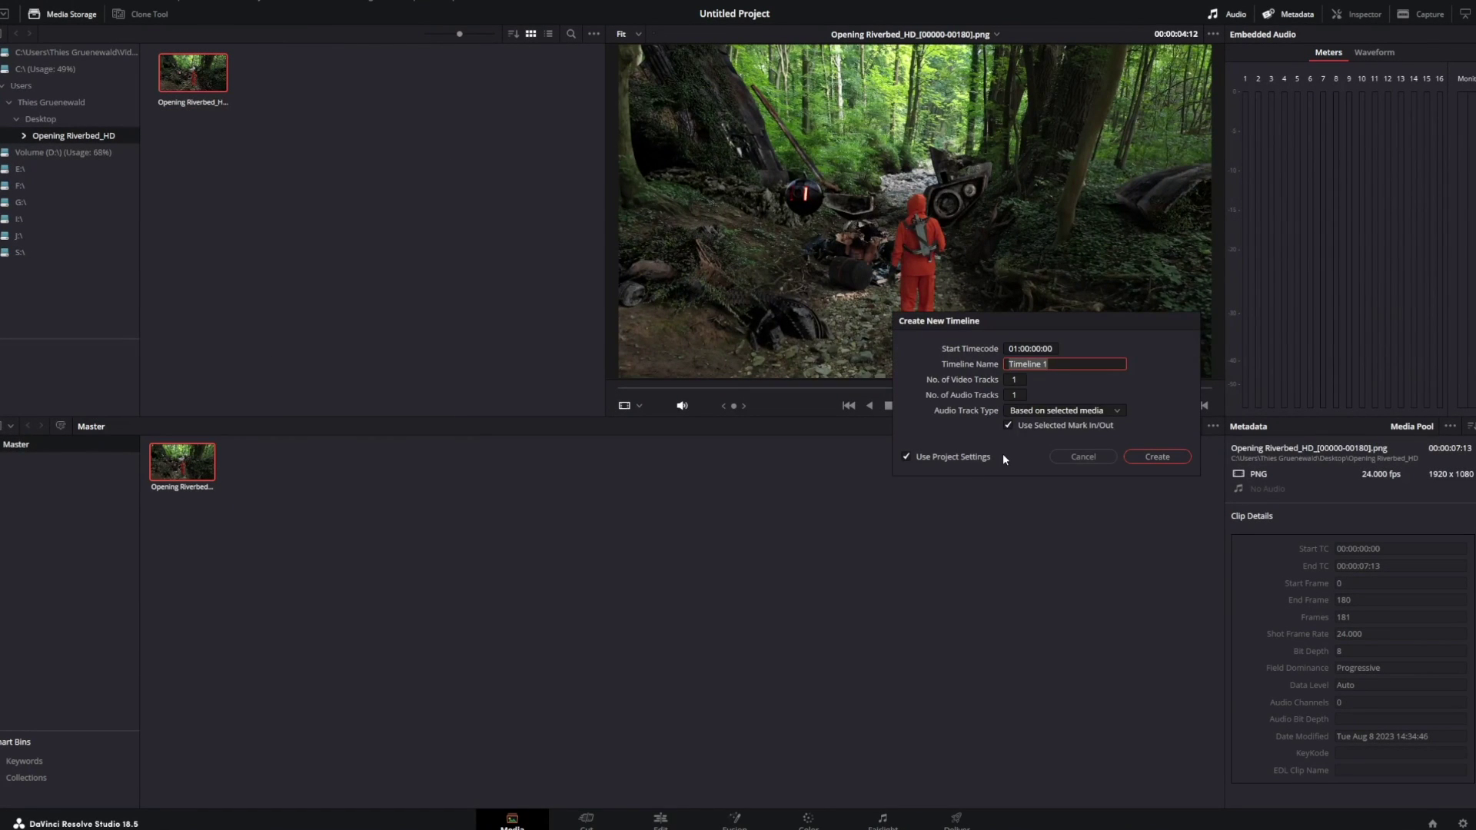
left_click(1156, 456)
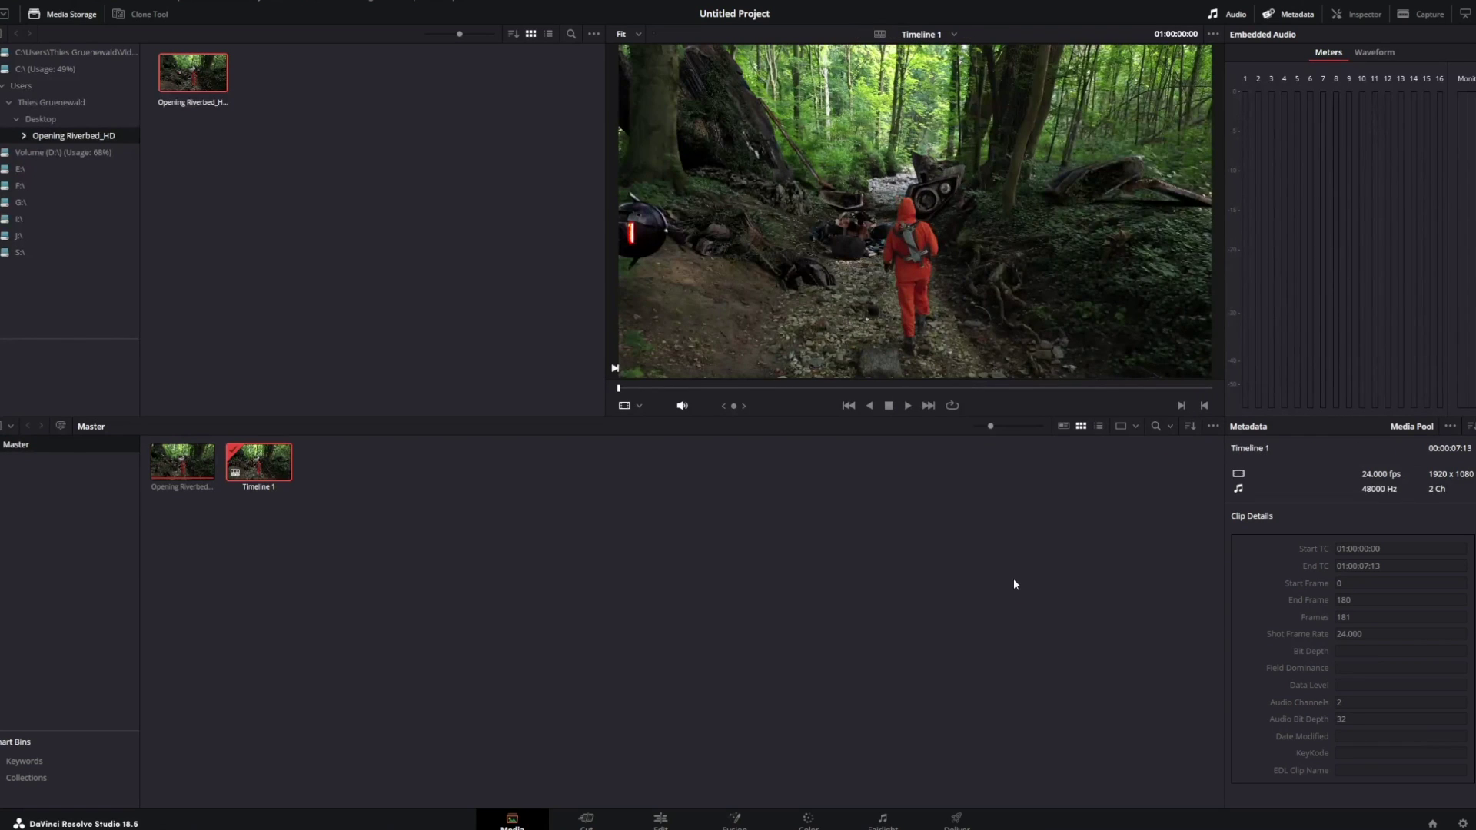
Go to color grading and apply the Depth Map effect to node 01 of the riverbed clip
left_click(808, 821)
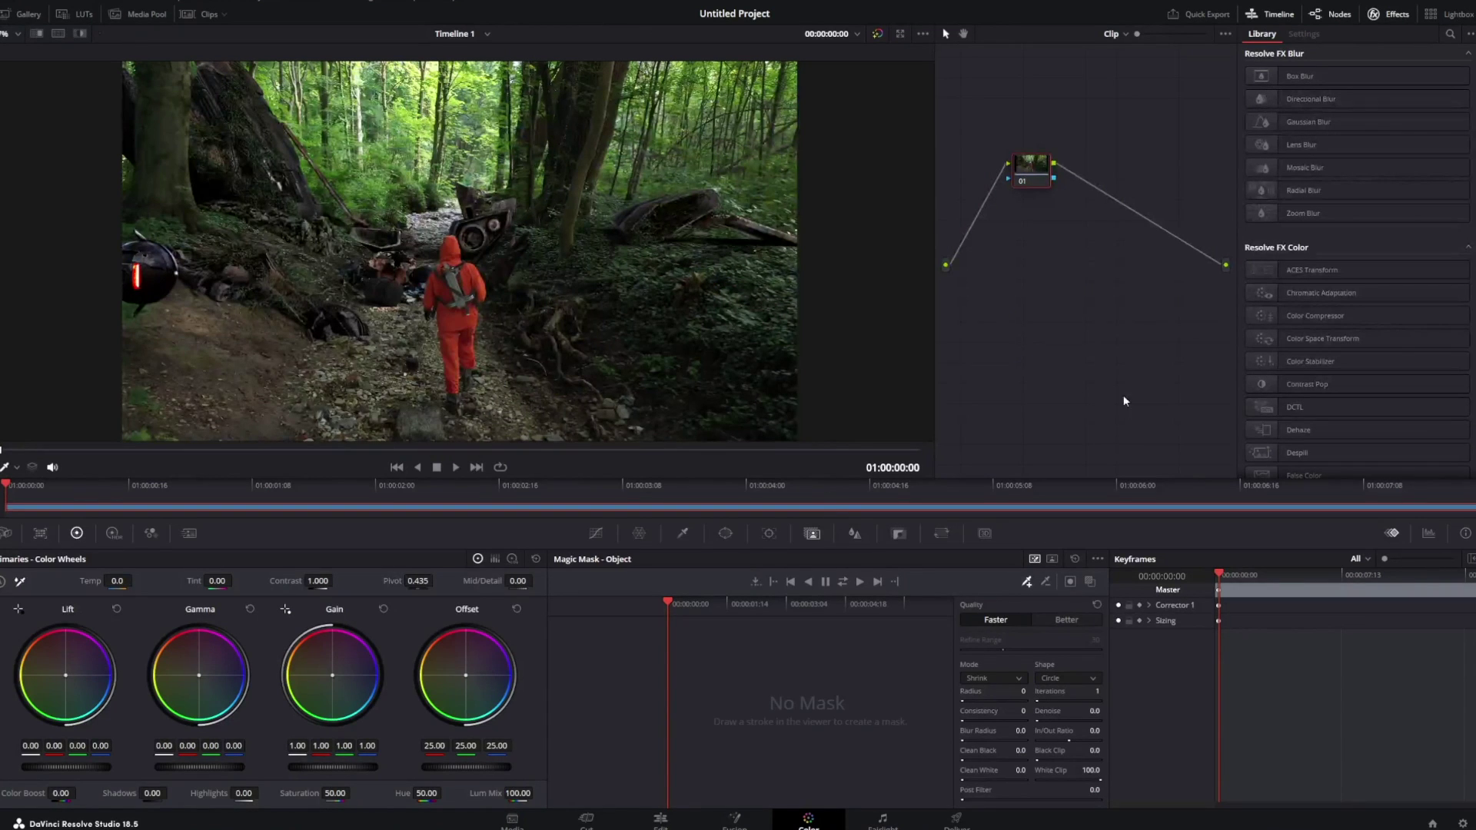
scroll(1384, 200, "down", 10)
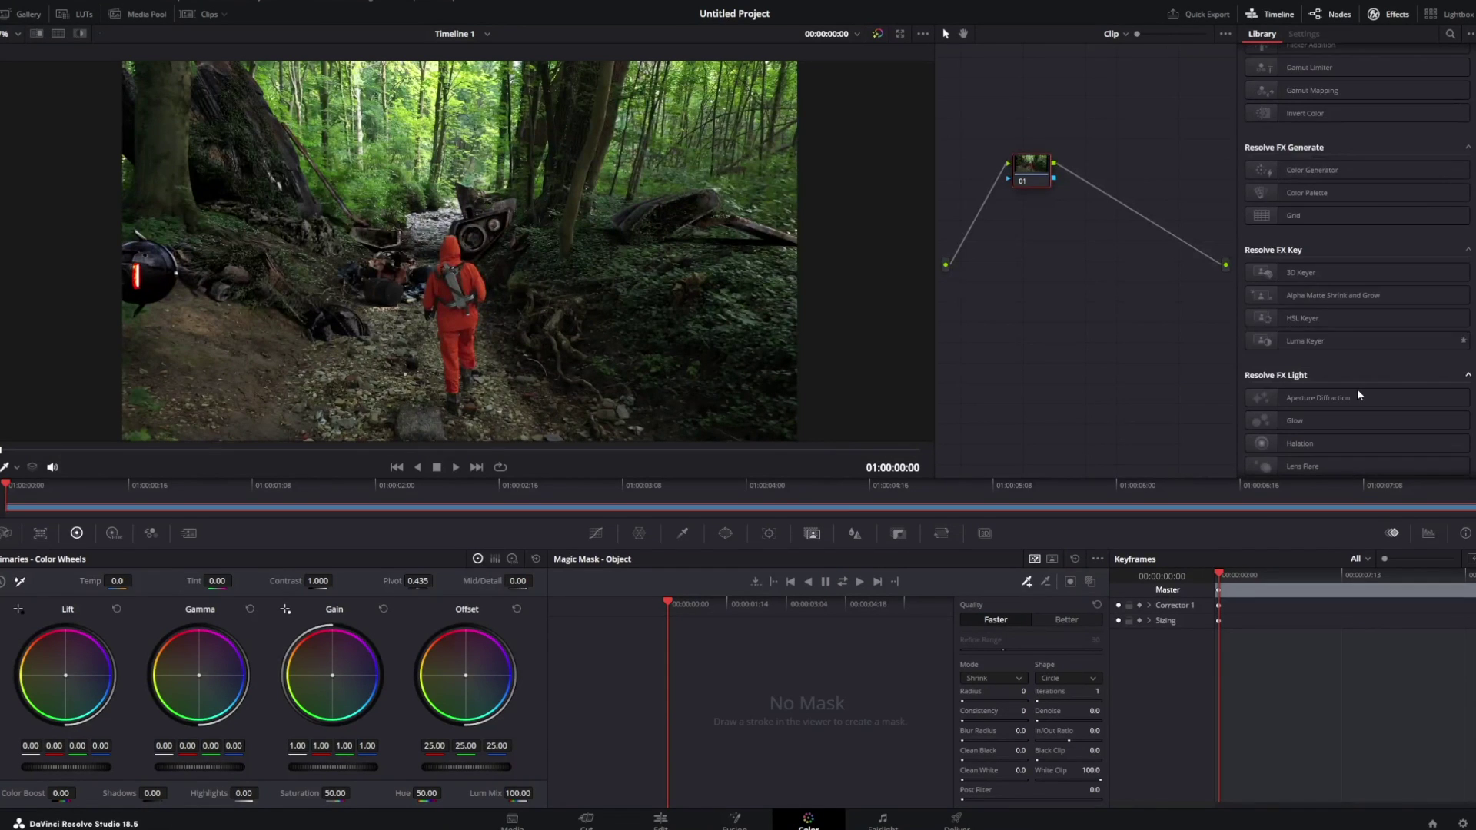
scroll(1357, 401, "down", 4)
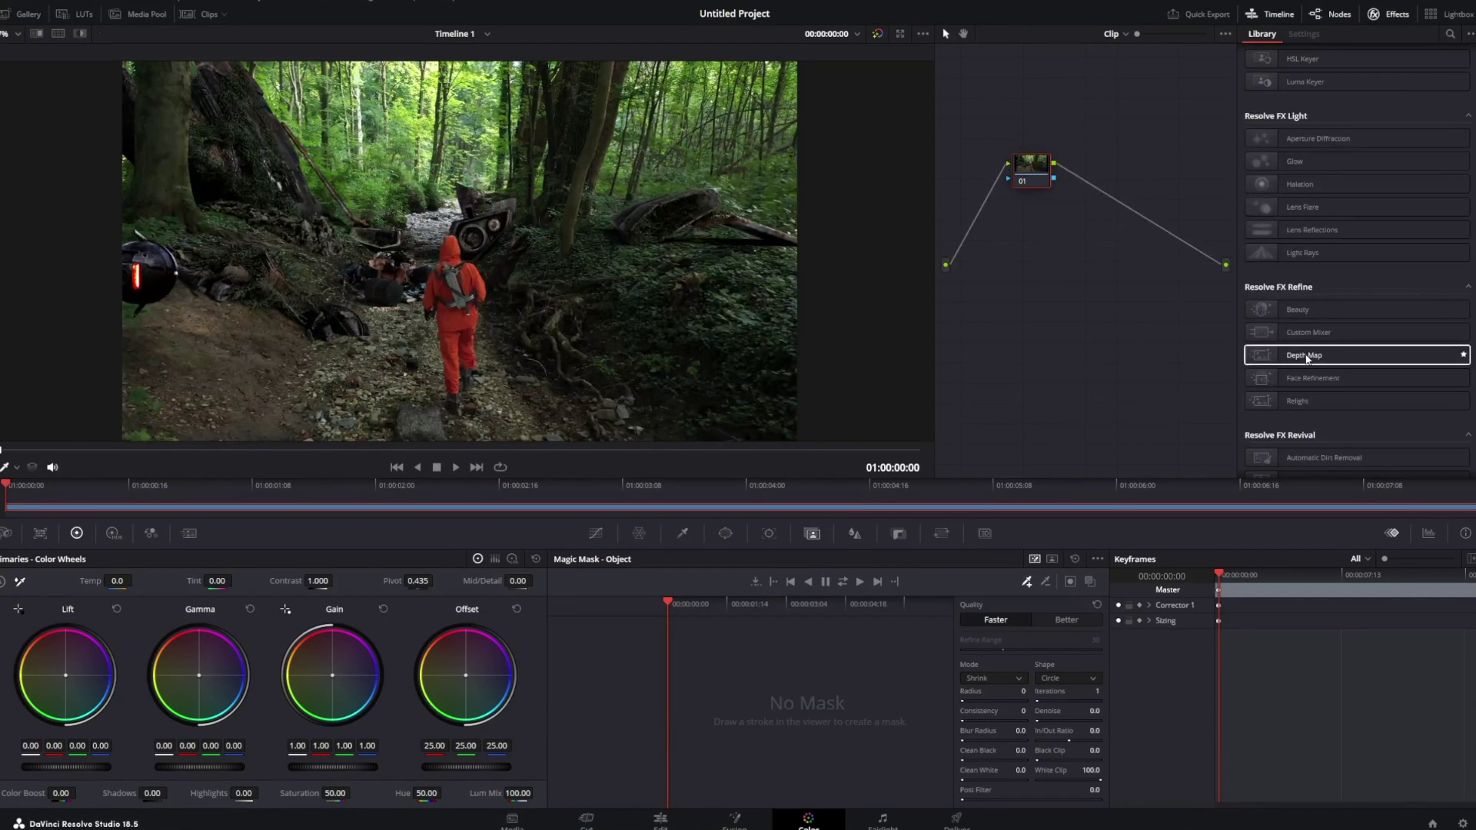
left_click_drag(1306, 354, 1032, 172)
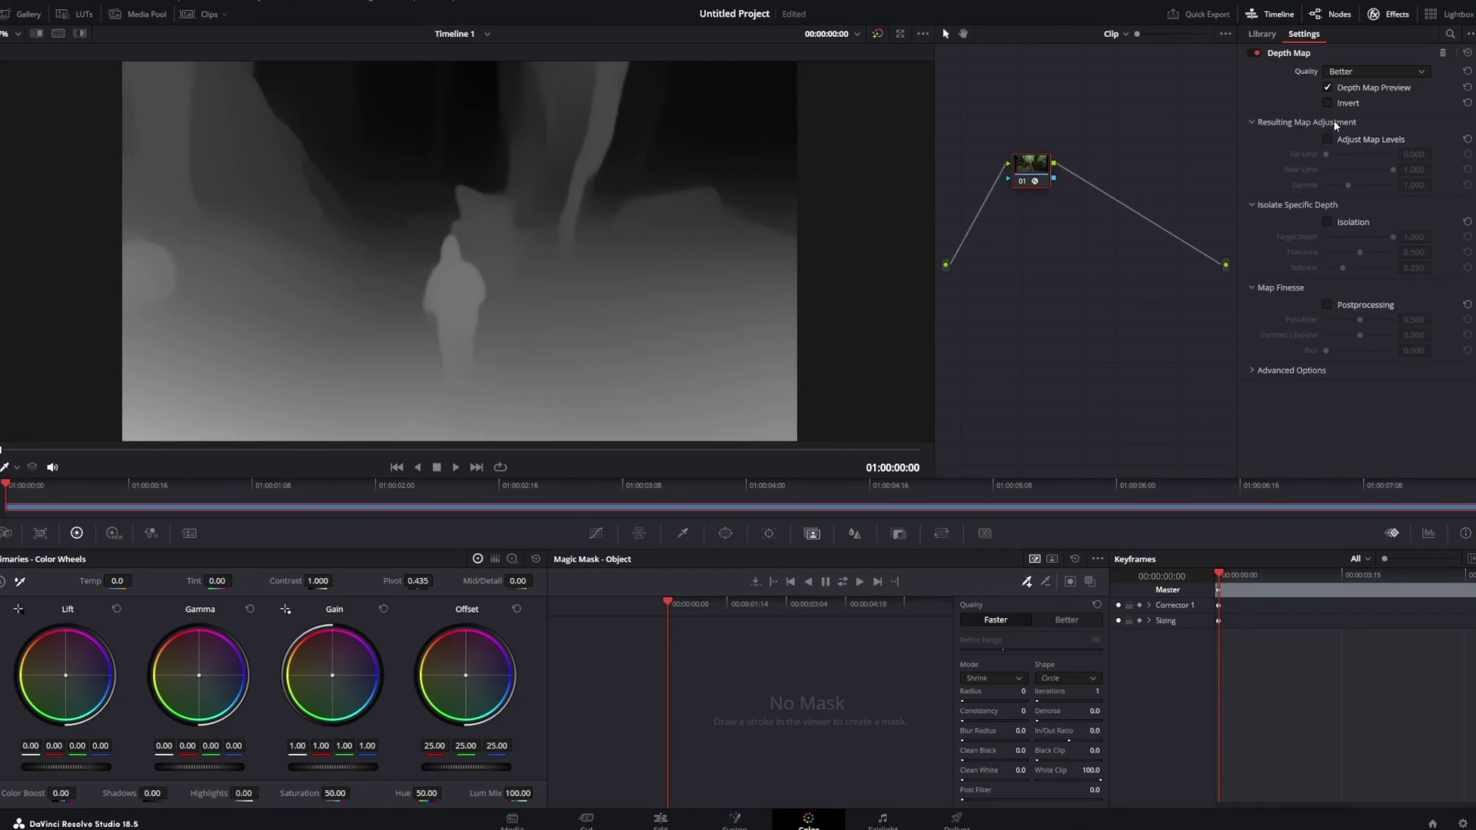
Invert the depth map, adjust its levels to near limit 0.909 and gamma 0.955, and set the quality to Better
left_click(1327, 103)
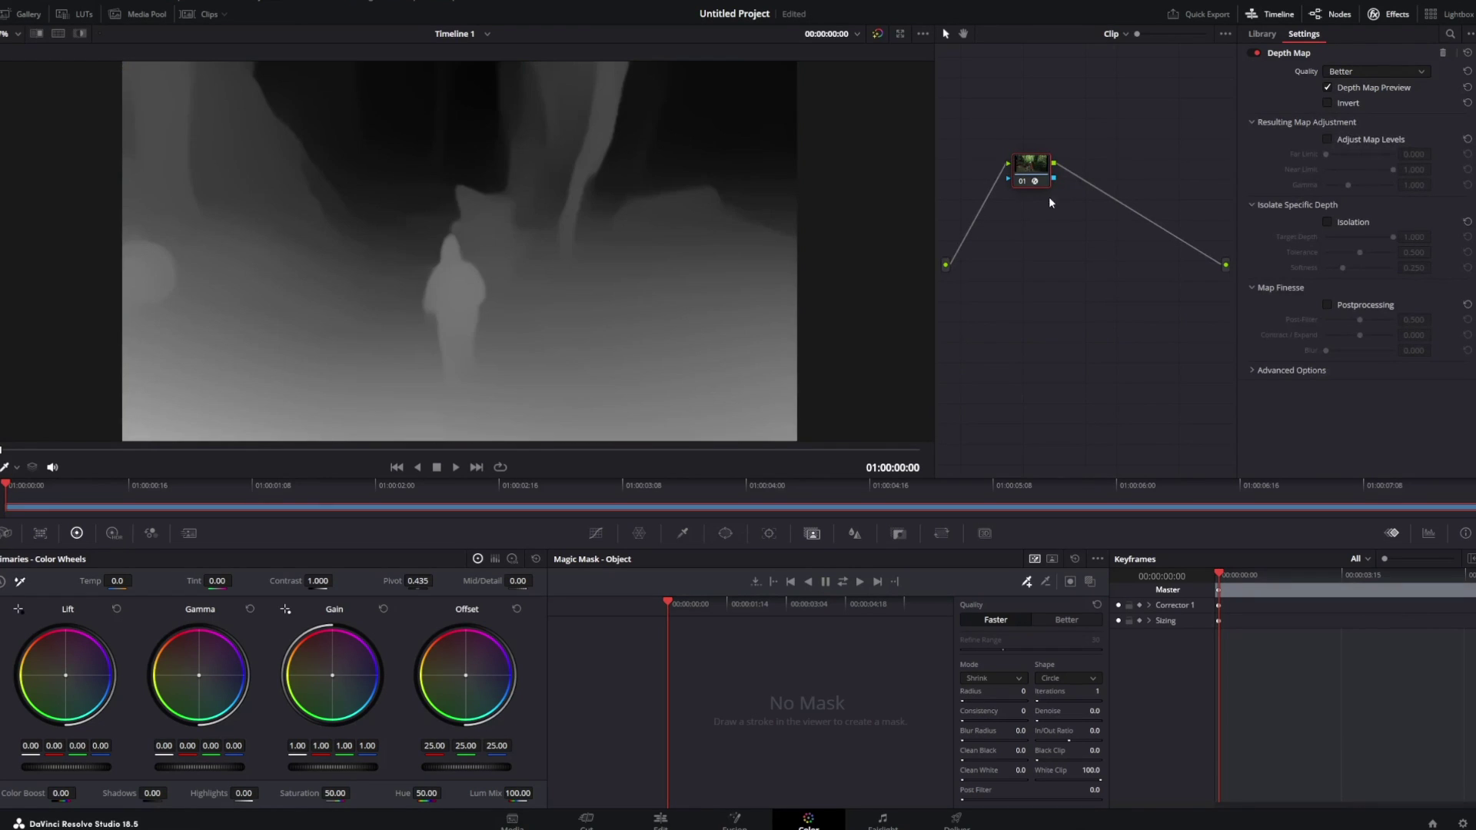
left_click(1330, 105)
left_click(1264, 91)
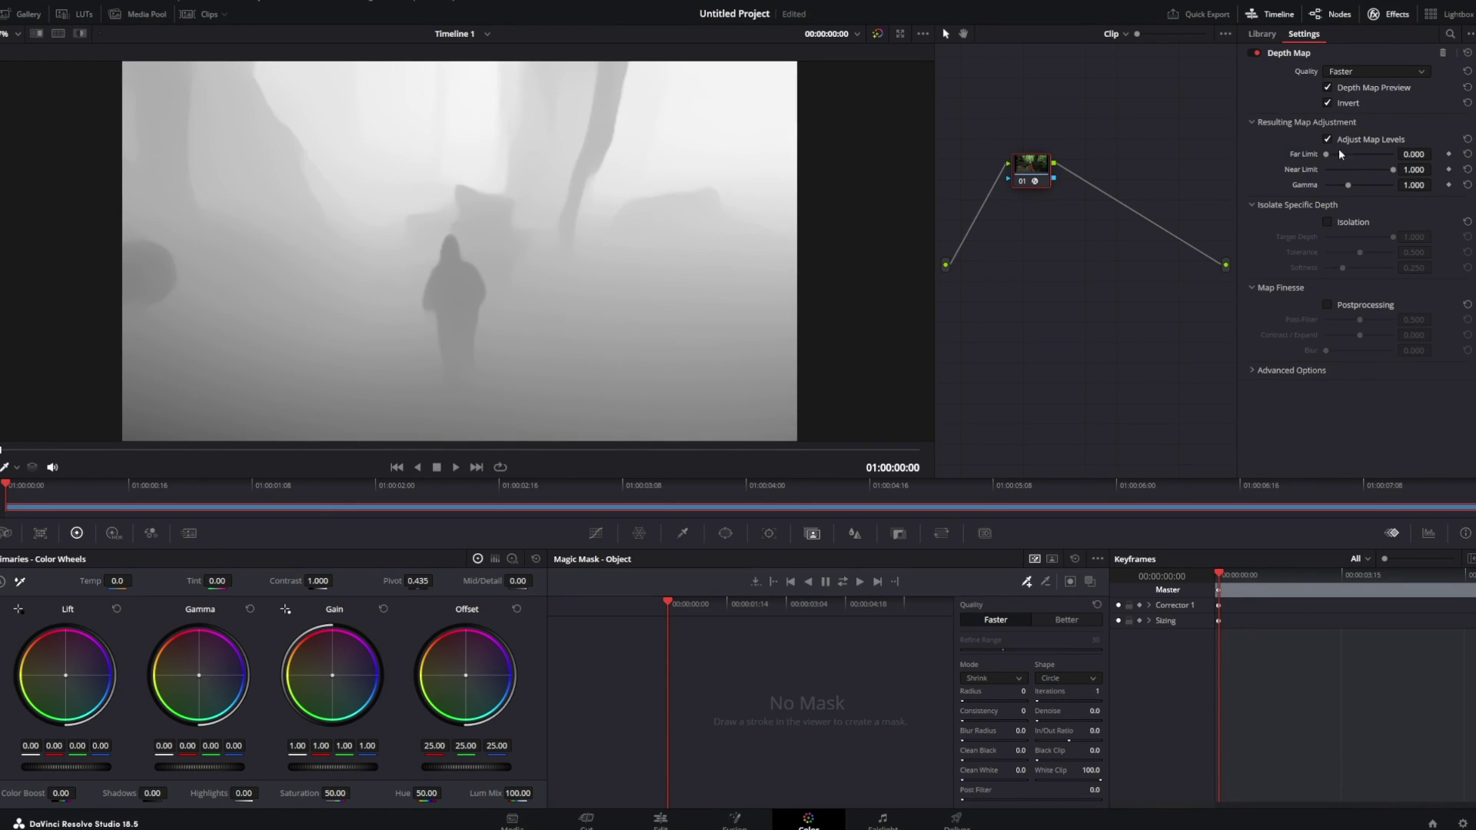
left_click_drag(1327, 153, 1348, 186)
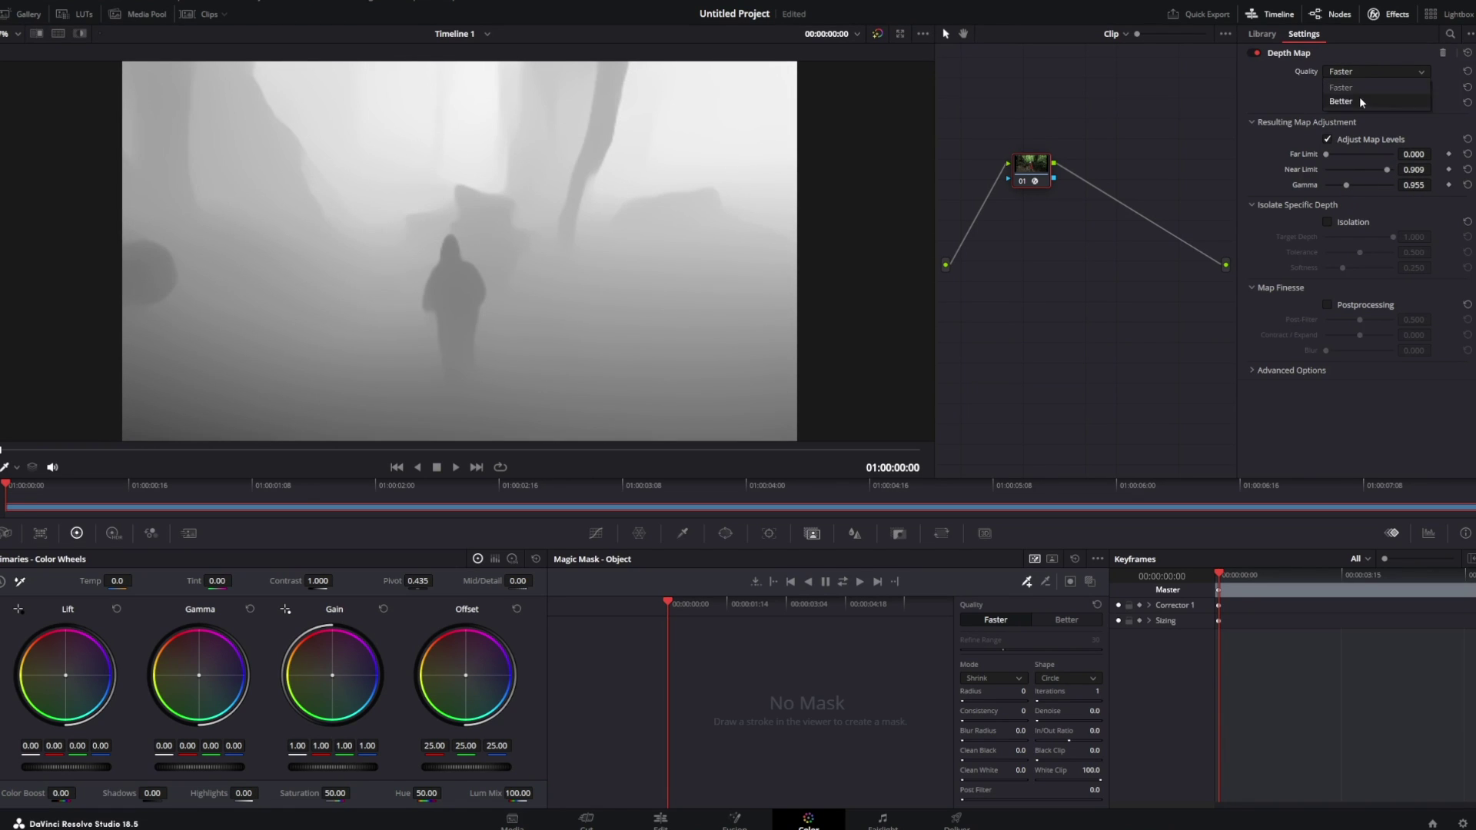
left_click(1360, 99)
Go to the export settings, choose the Desktop as the render location, and name the file Depth Mask_Riverberd
left_click(957, 821)
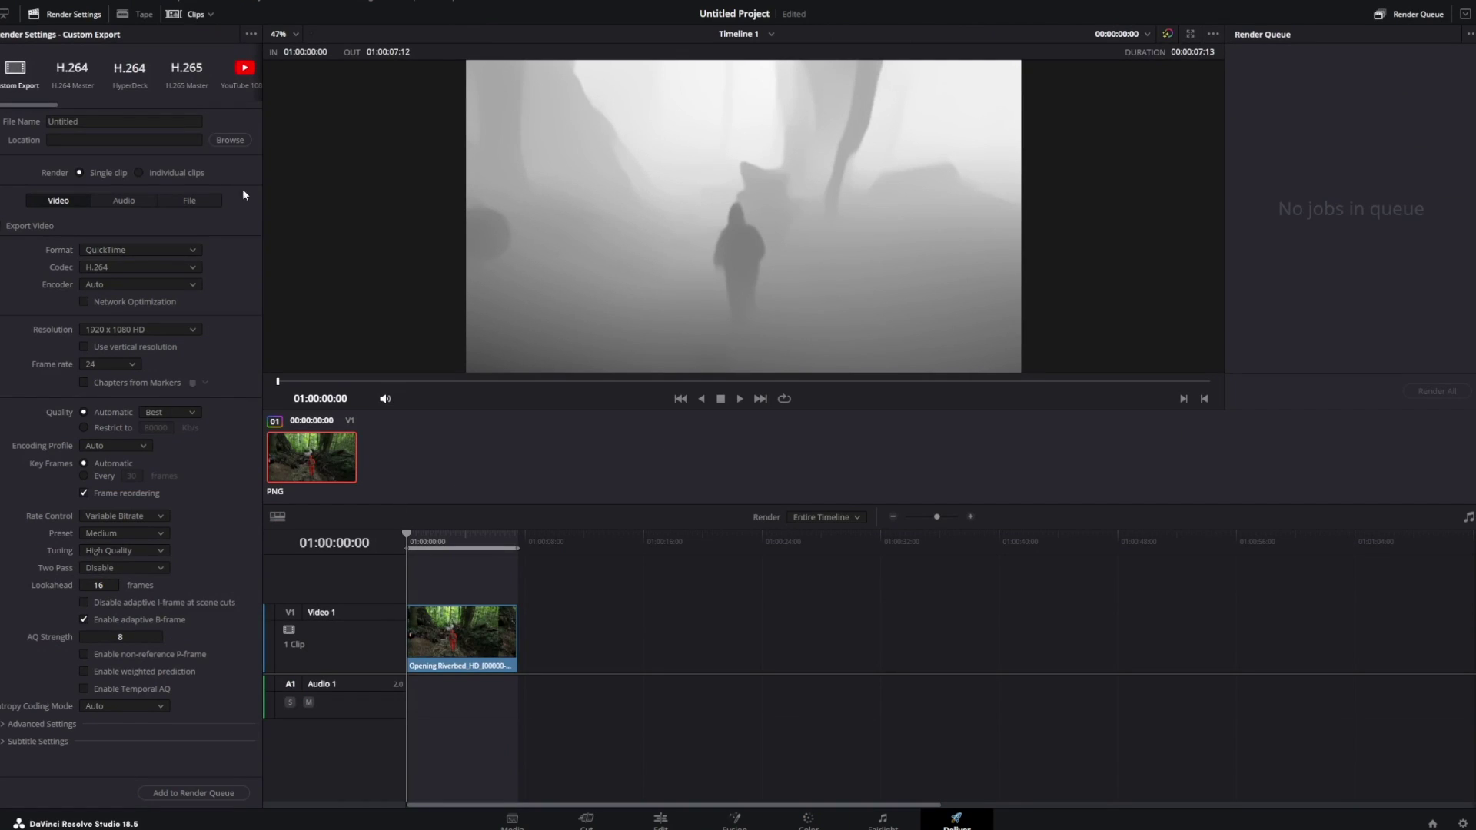
left_click(227, 142)
left_click(51, 288)
left_click(616, 415)
left_click_drag(86, 122, 7, 121)
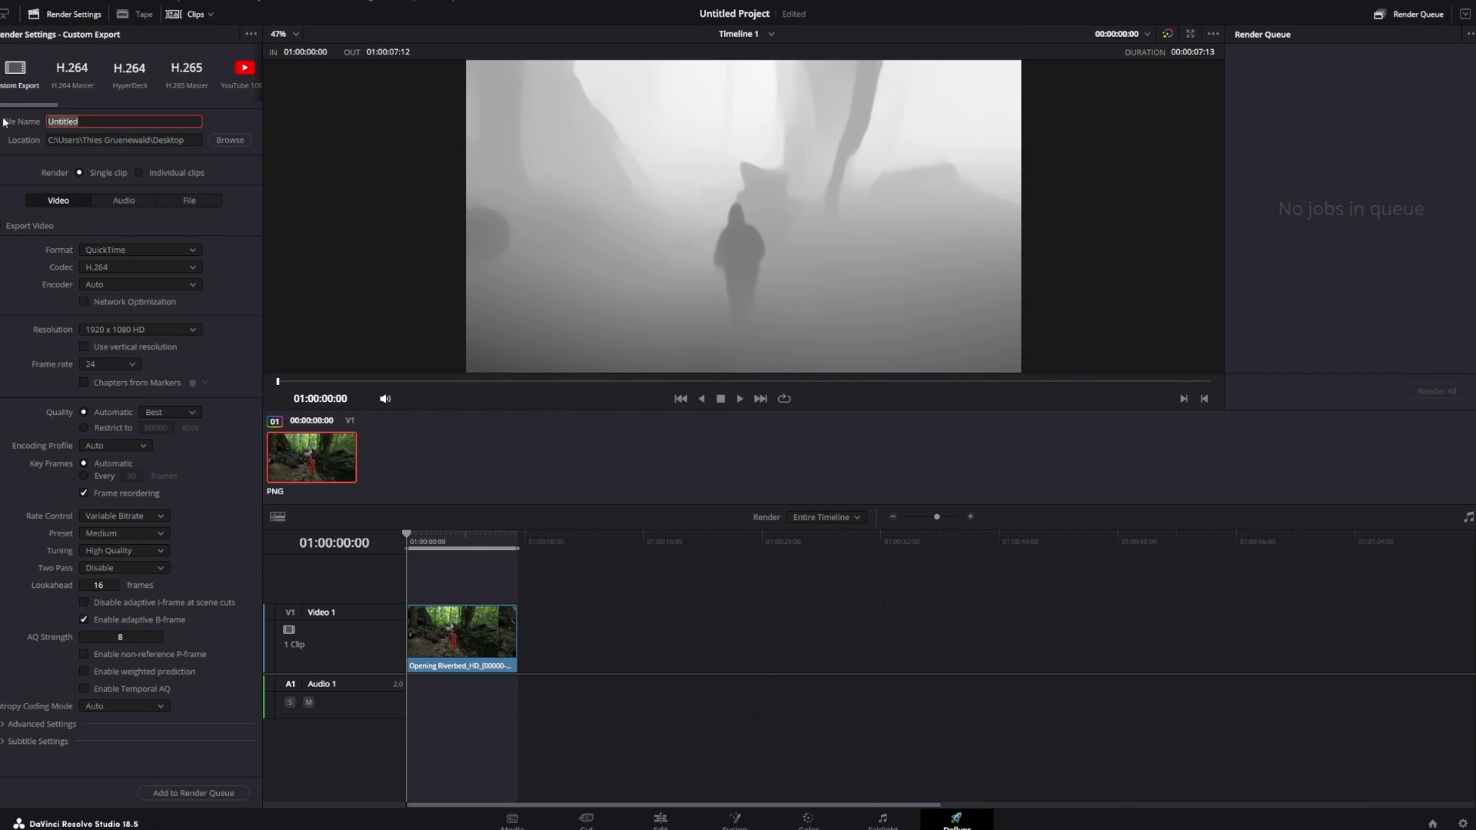
type("Depth Mask_Riverberd")
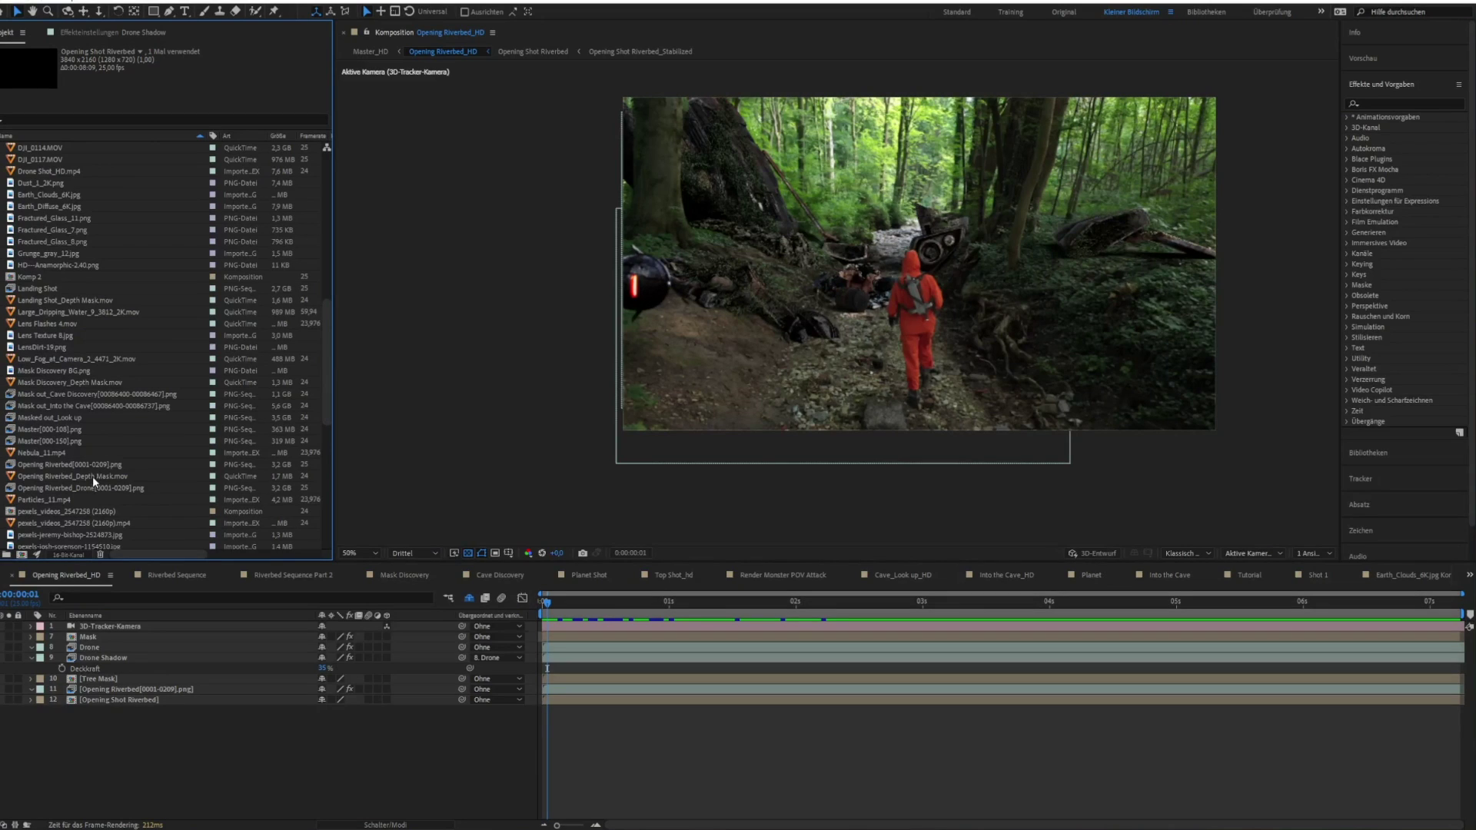
Switch to After Effects, add Opening Riverbed_Depth Mask.mov above all layers in the Opening Riverbed_HD composition, and return to the first frame
left_click_drag(92, 476, 114, 621)
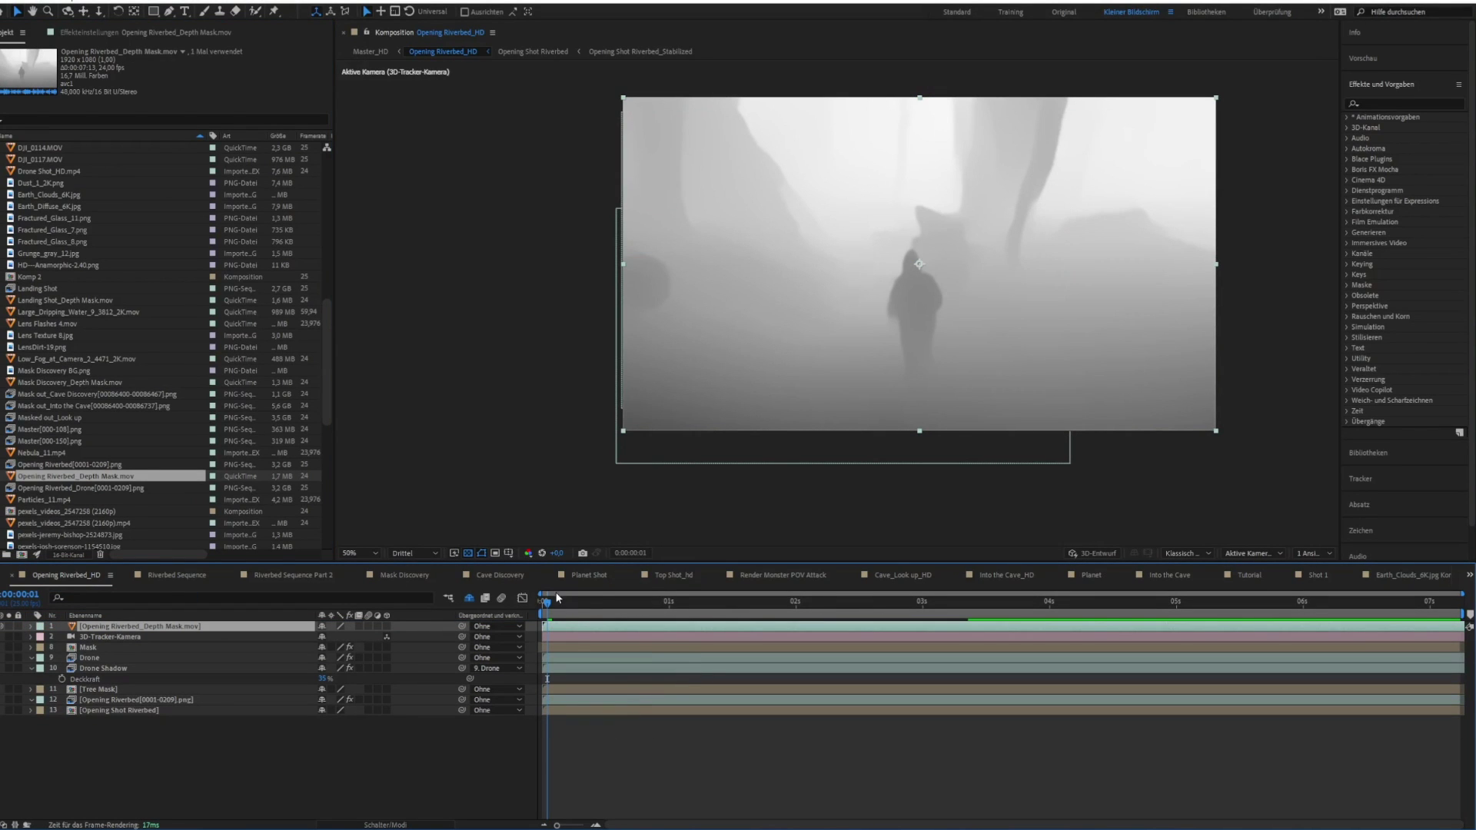
left_click_drag(560, 608, 527, 640)
Create a 1920 x 1080 off-white solid and place it directly beneath the depth mask layer
left_click(115, 2)
mouse_move(263, 13)
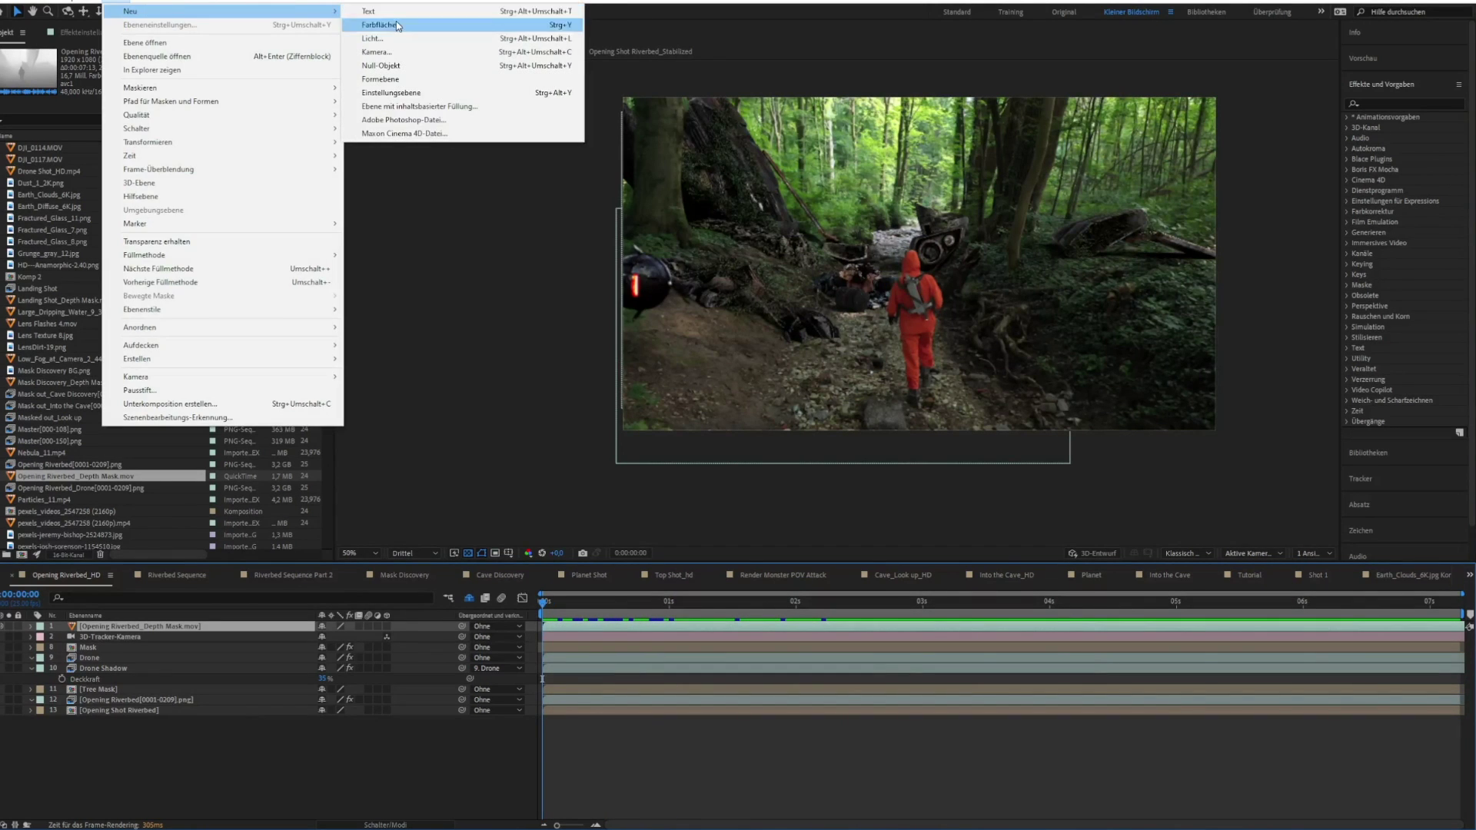
left_click(385, 24)
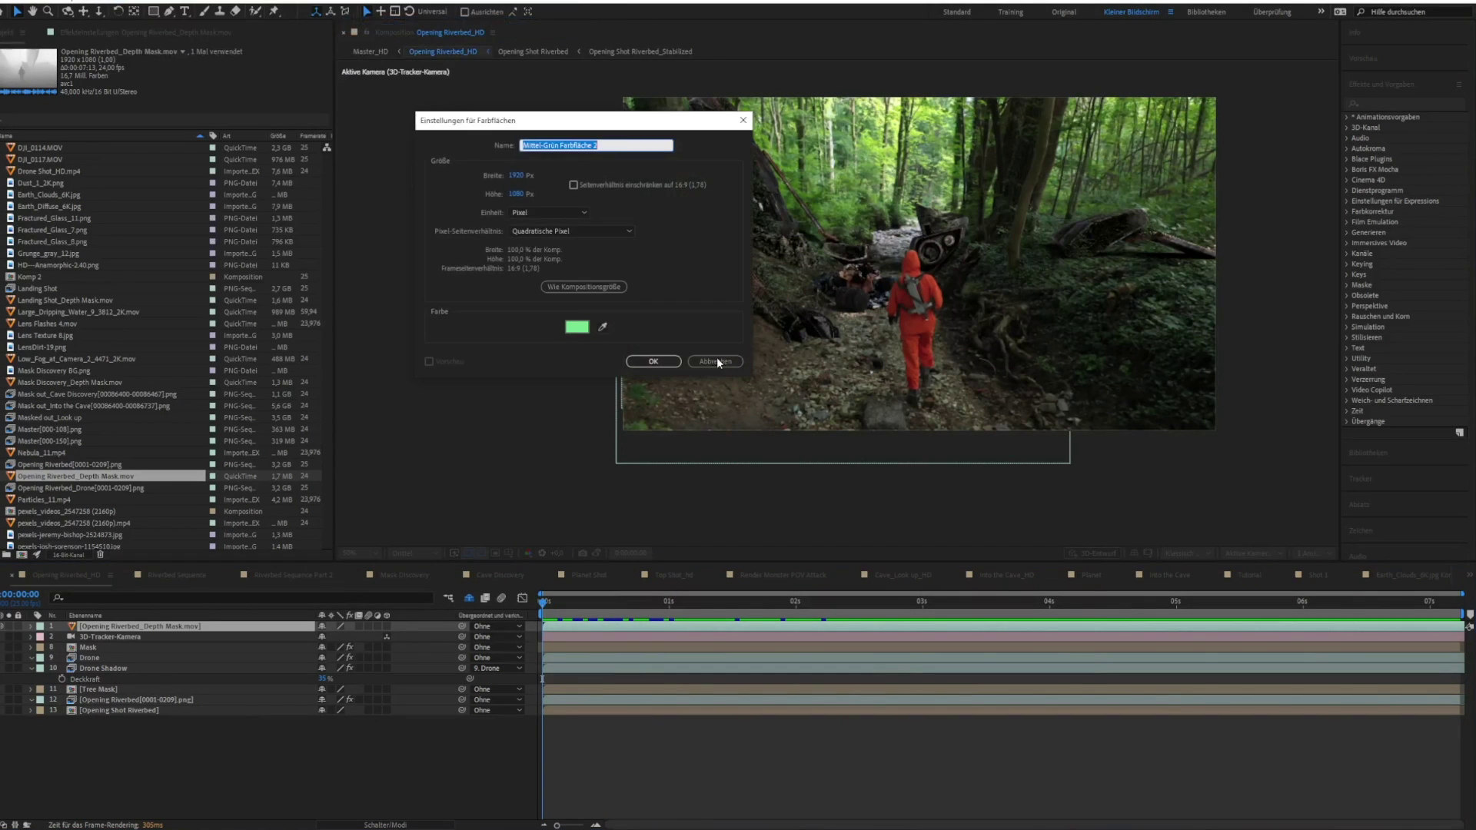
left_click(577, 326)
left_click(263, 33)
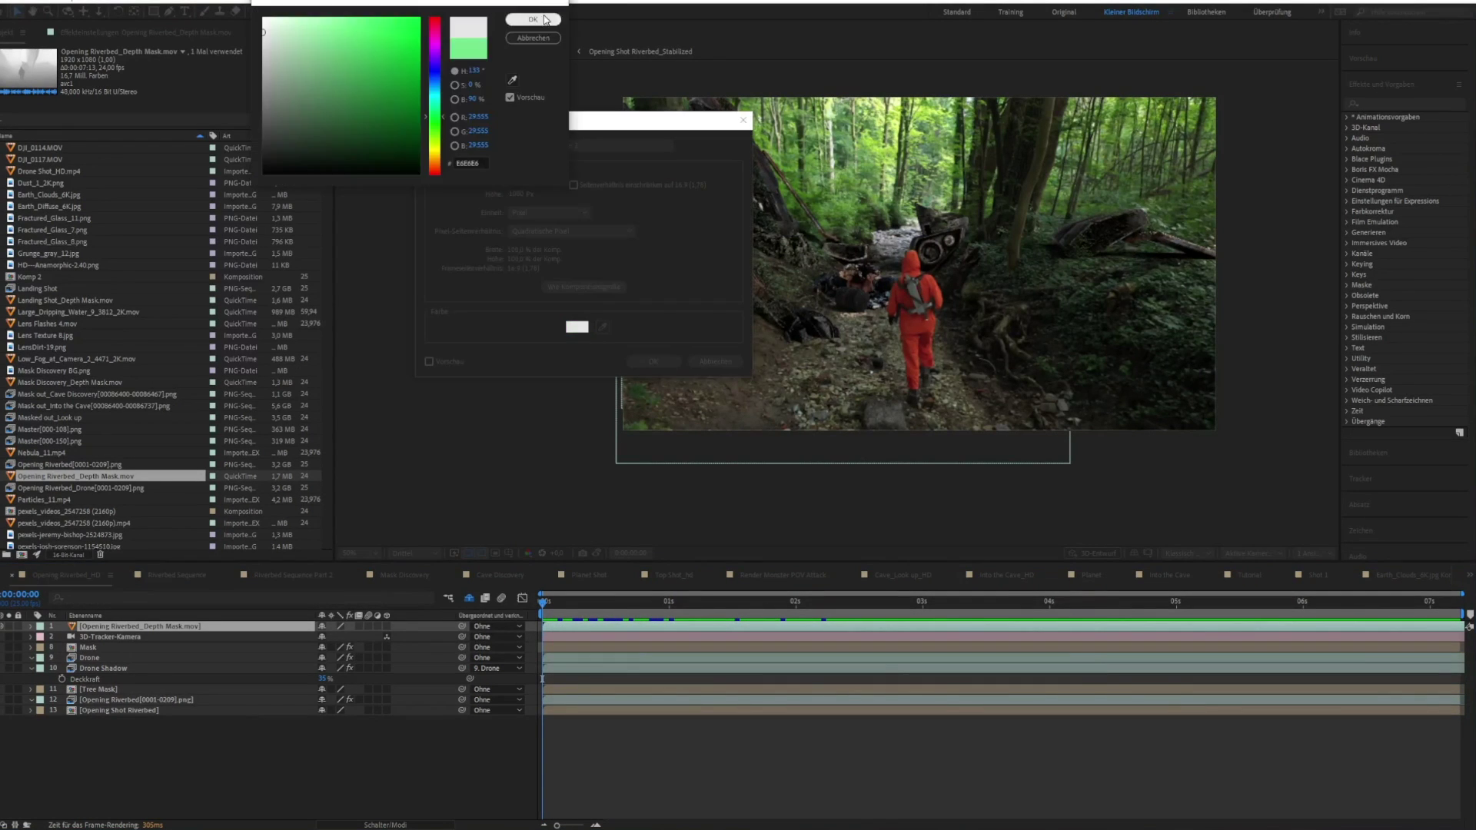
left_click(544, 19)
left_click(653, 361)
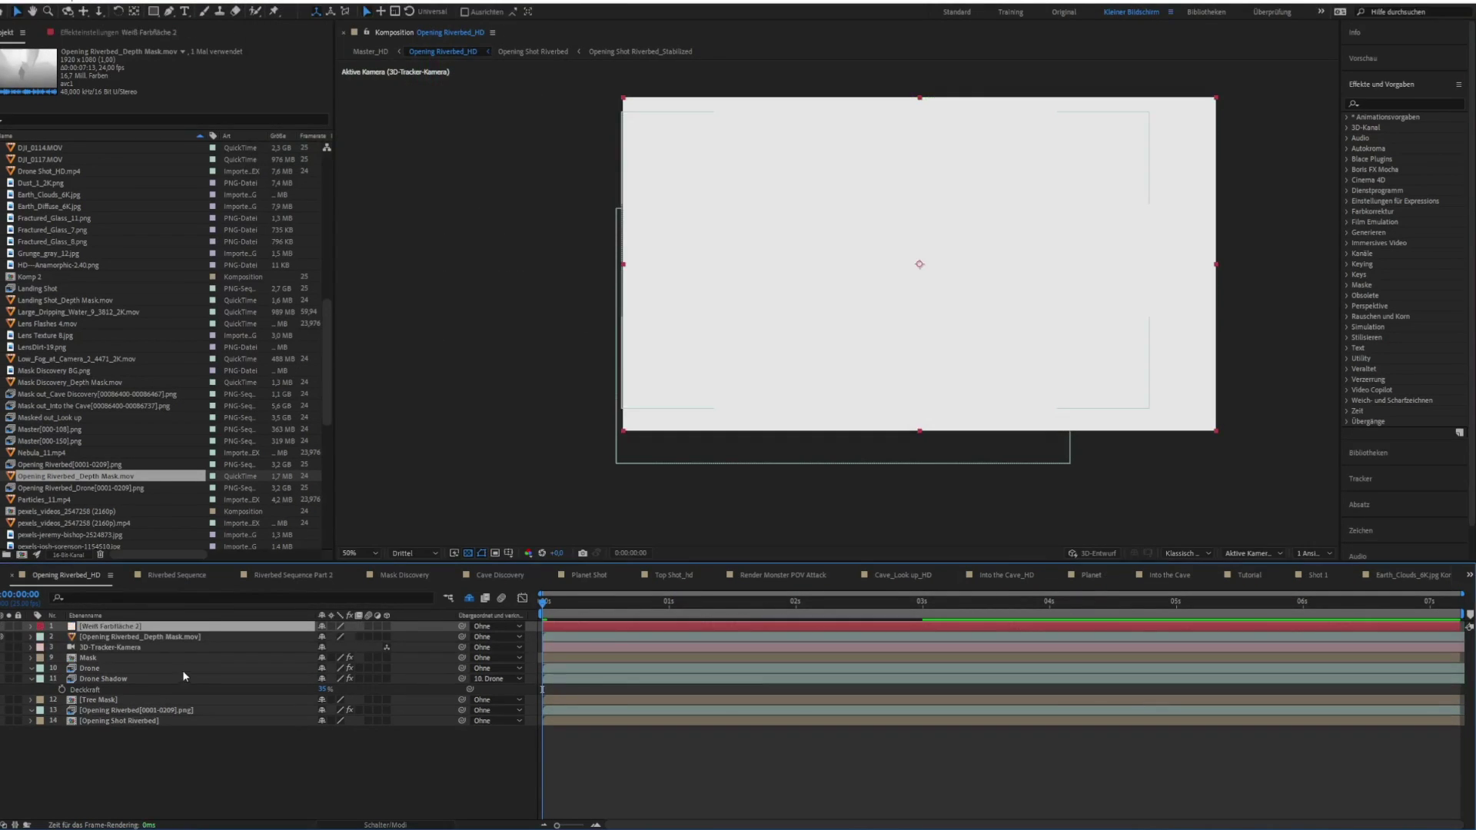
left_click_drag(119, 628, 269, 646)
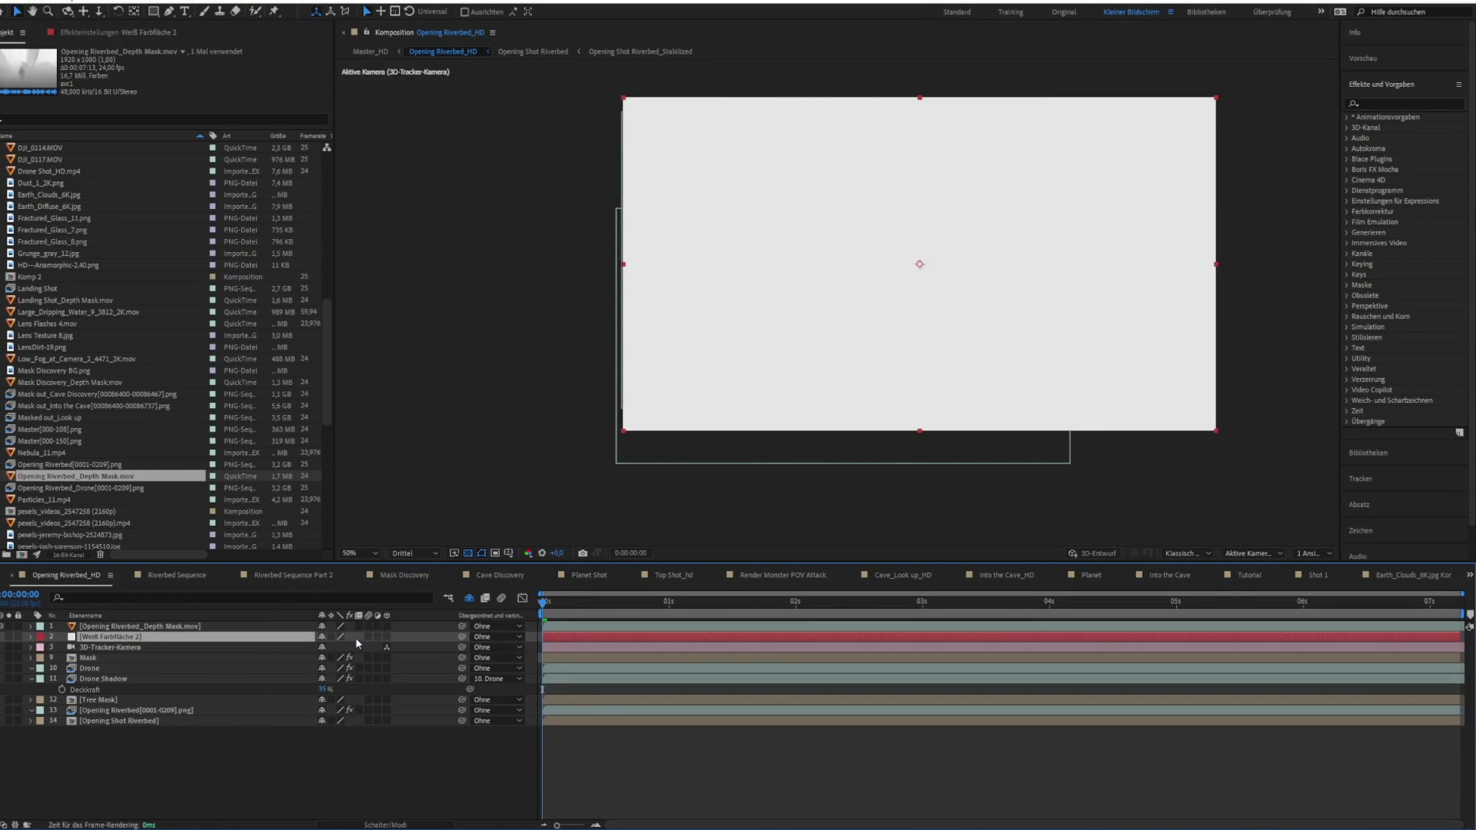
Use the depth mask as the luma matte of the Weiß Farbfläche 2 solid, lower the solid's opacity to 32%, and preview the fog
key("F4")
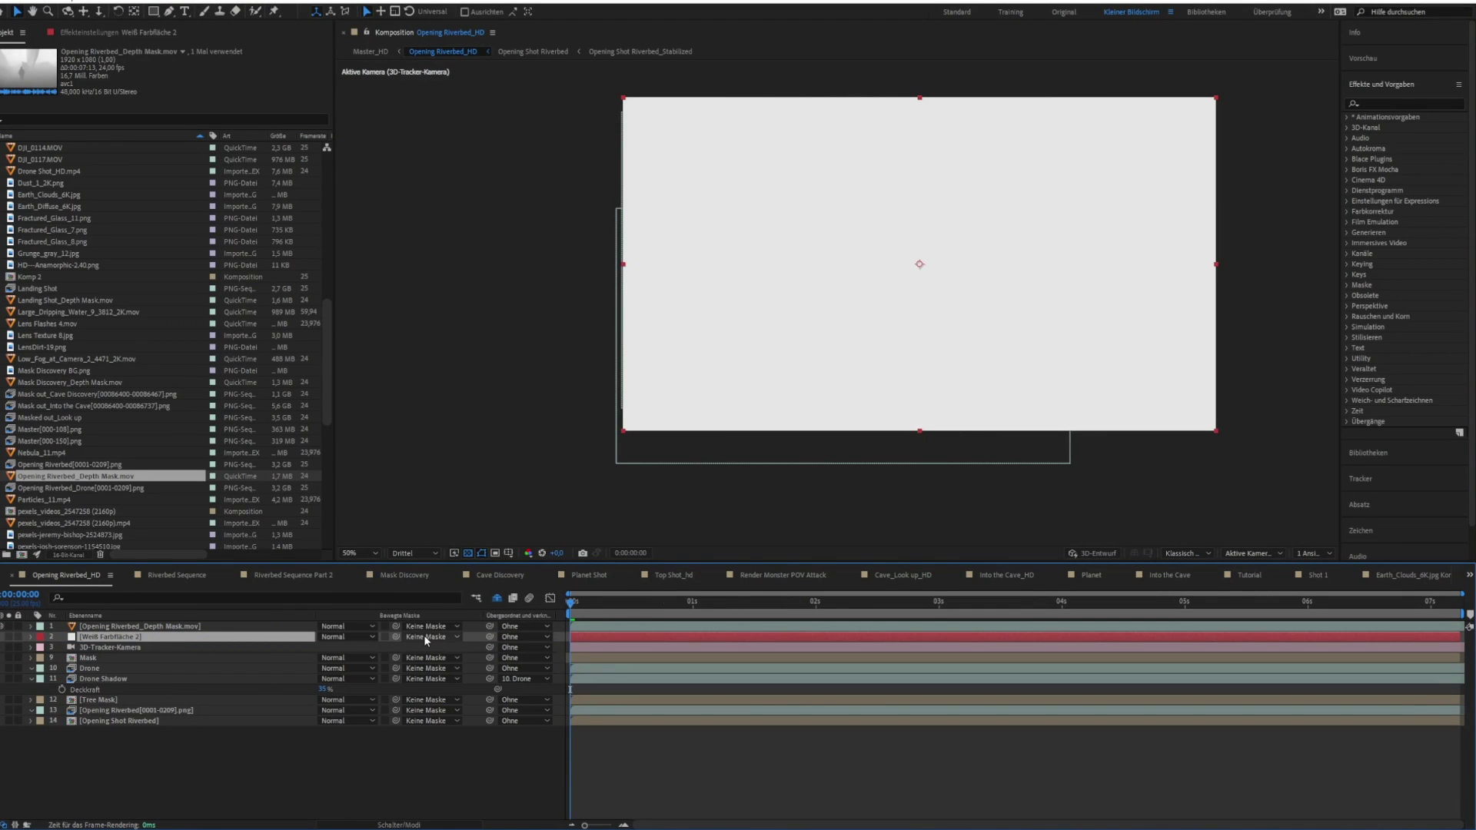
left_click(425, 636)
left_click(499, 447)
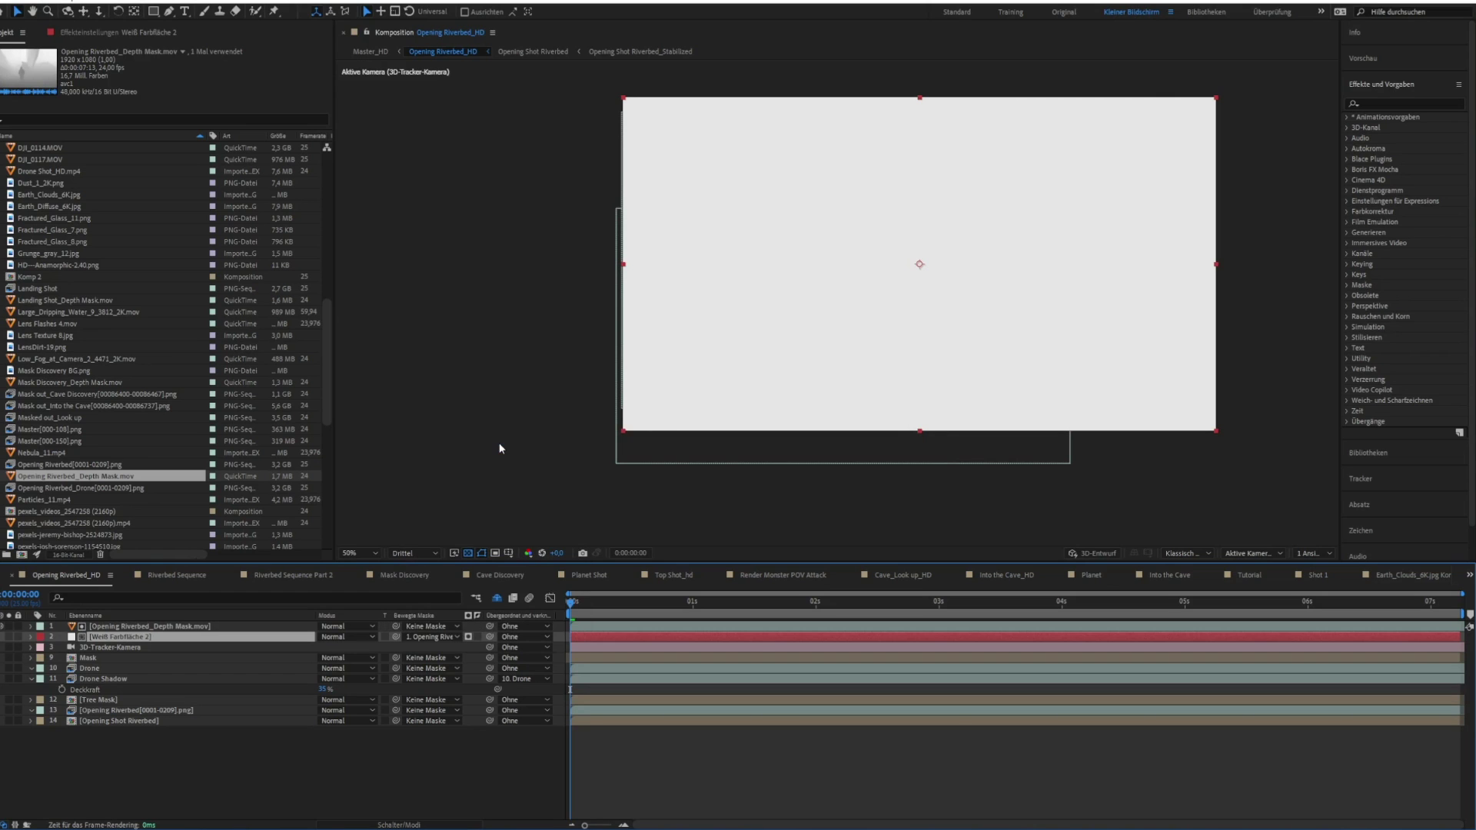
left_click(469, 636)
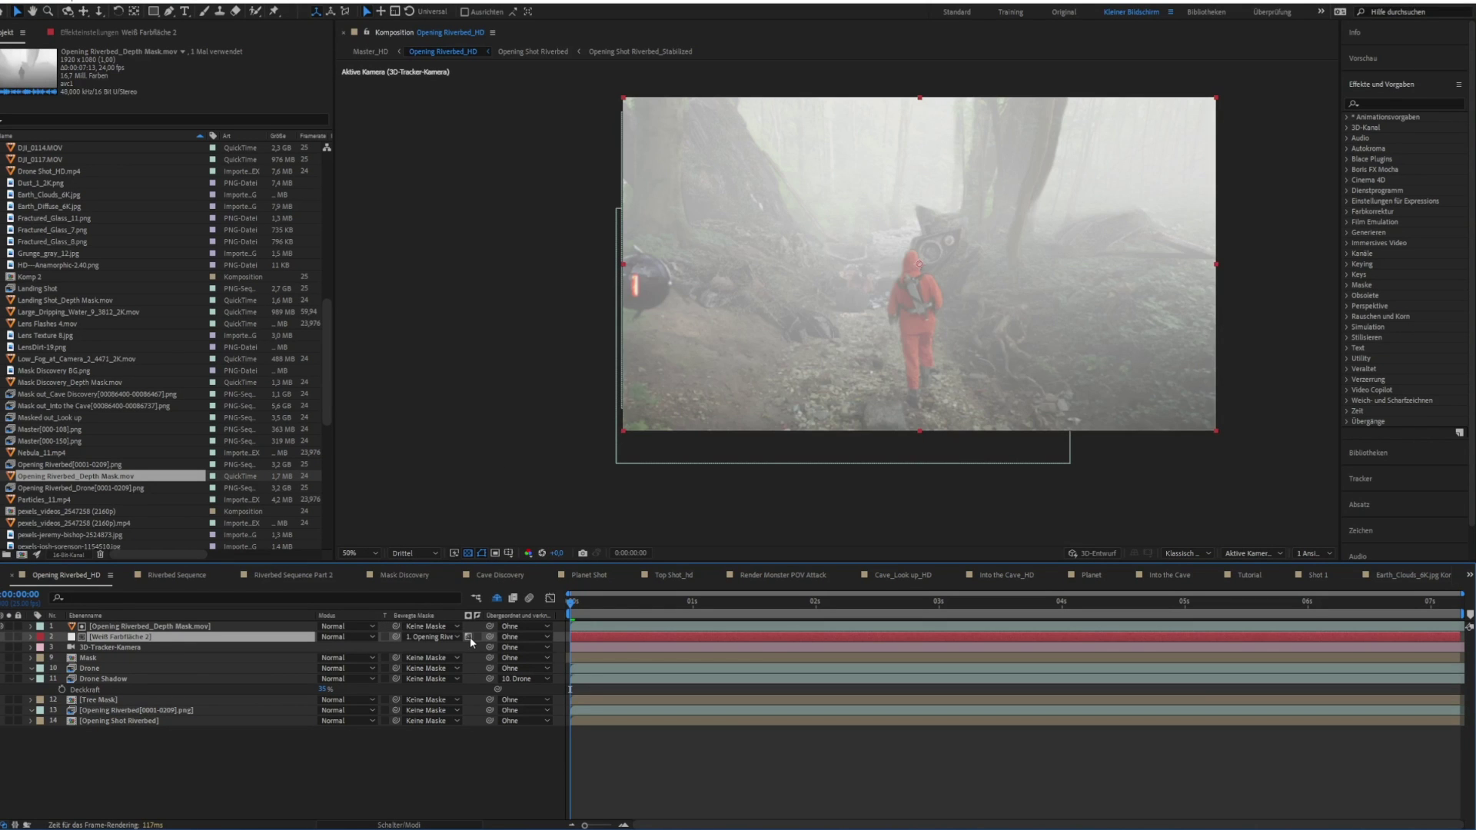
key("t")
left_click_drag(324, 647, 273, 640)
left_click(603, 753)
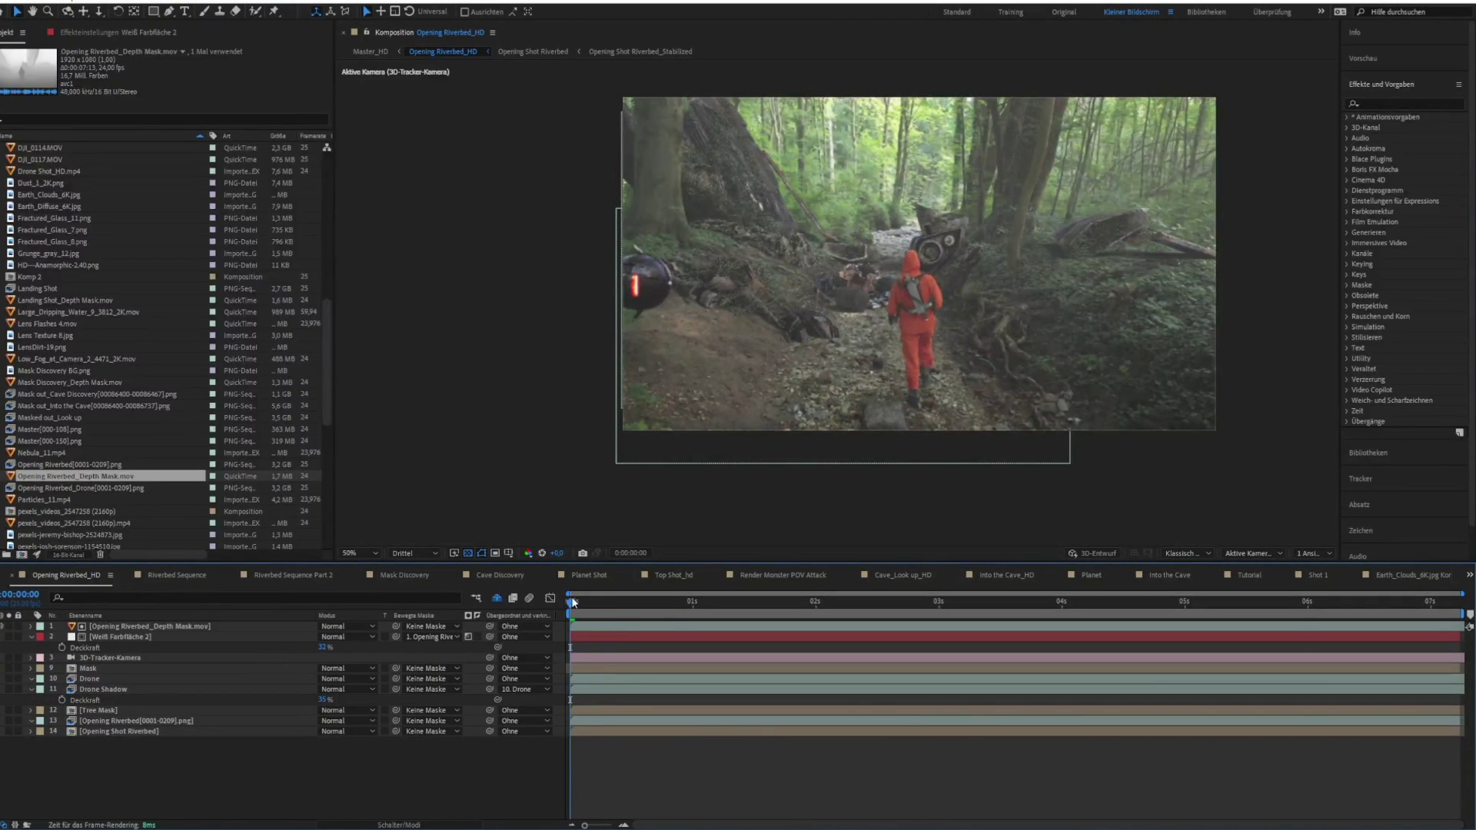
left_click_drag(570, 603, 953, 605)
key("space")
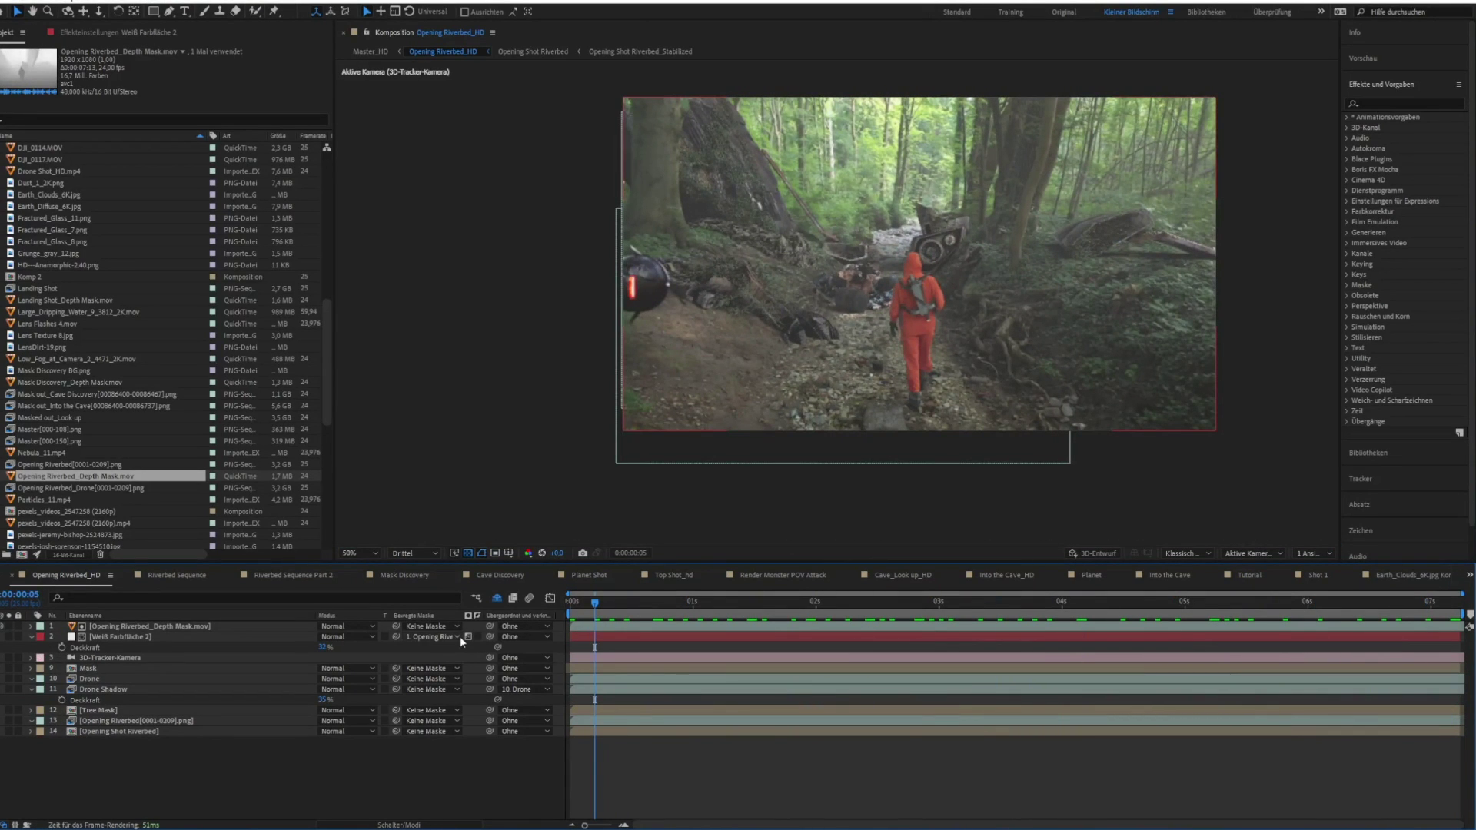
Remove the track matte from the Weiß Farbfläche 2 solid, reassign the depth mask as its luma matte, and scrub to 4:23
left_click(437, 636)
left_click(471, 426)
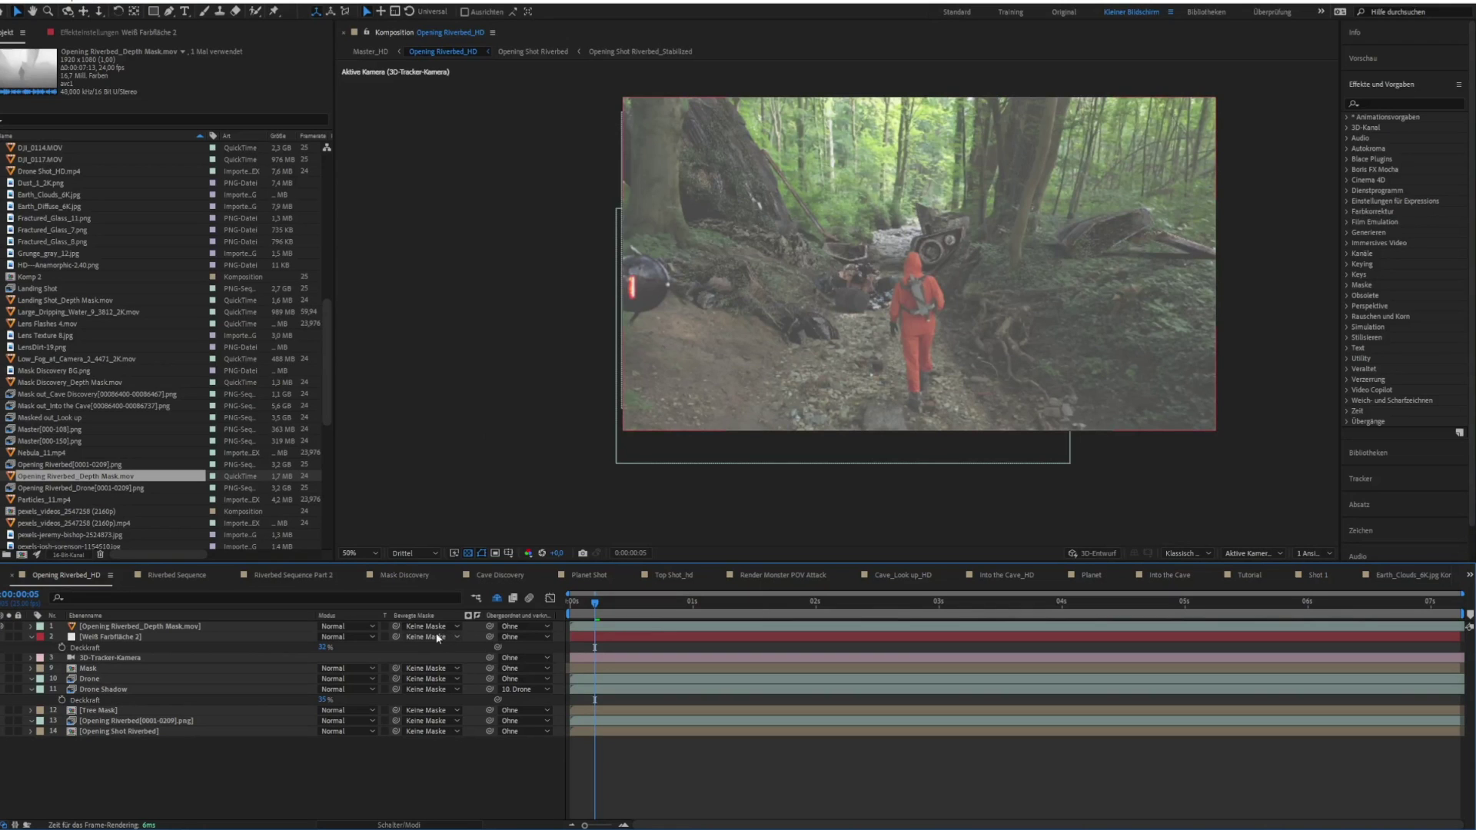
left_click(447, 636)
left_click(491, 447)
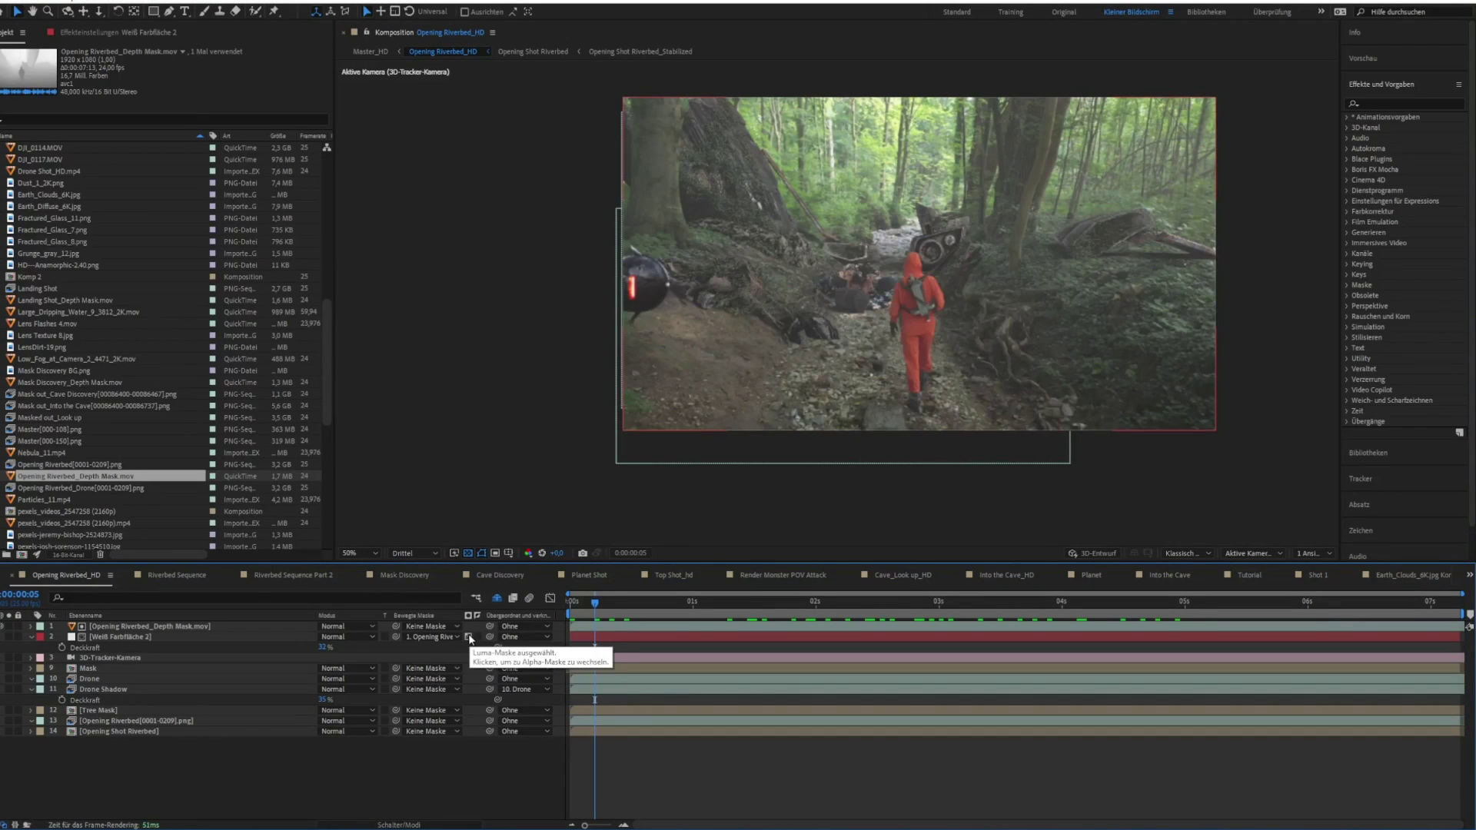
left_click(469, 637)
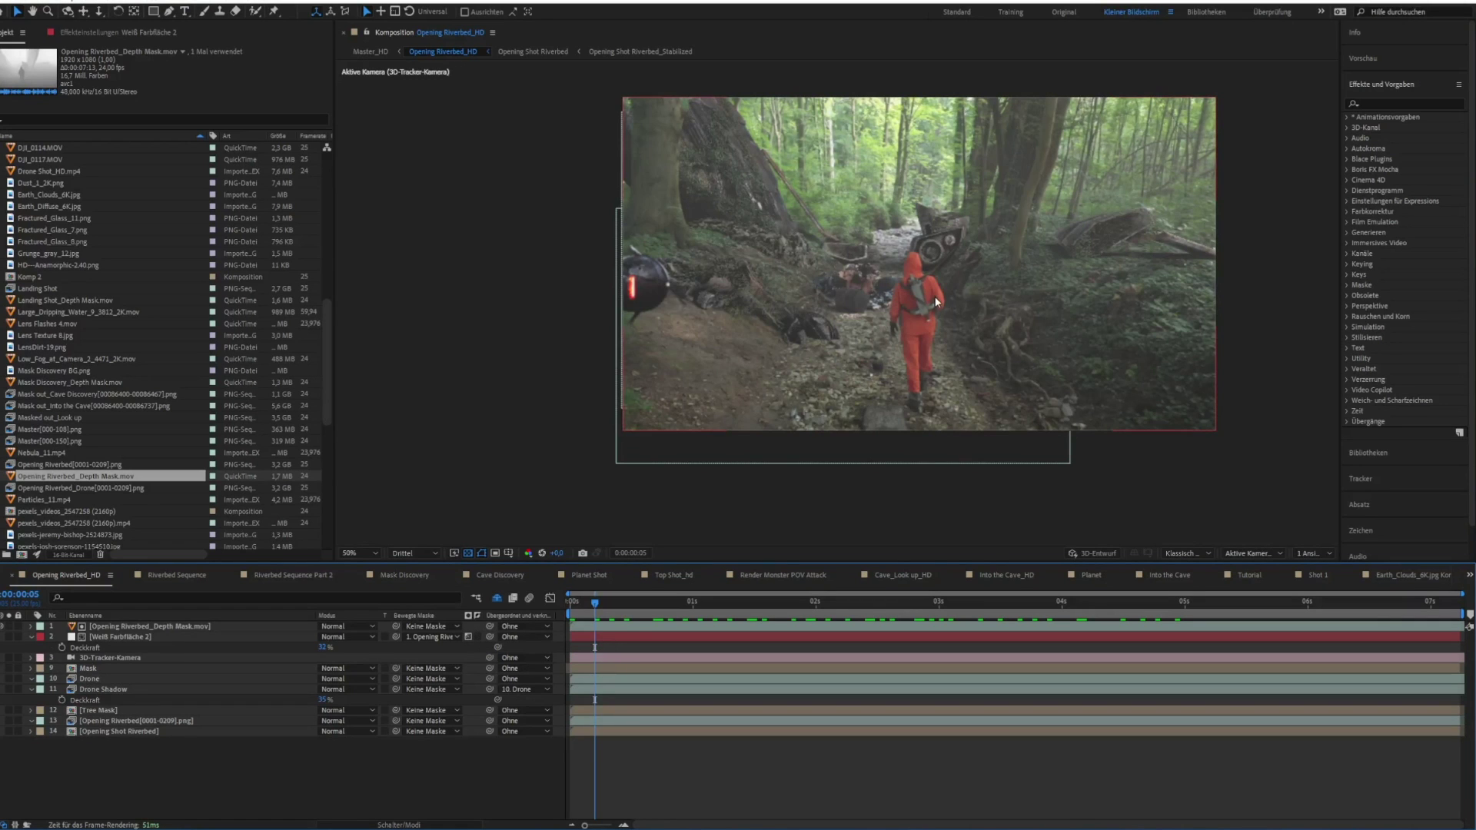
left_click_drag(592, 601, 1176, 620)
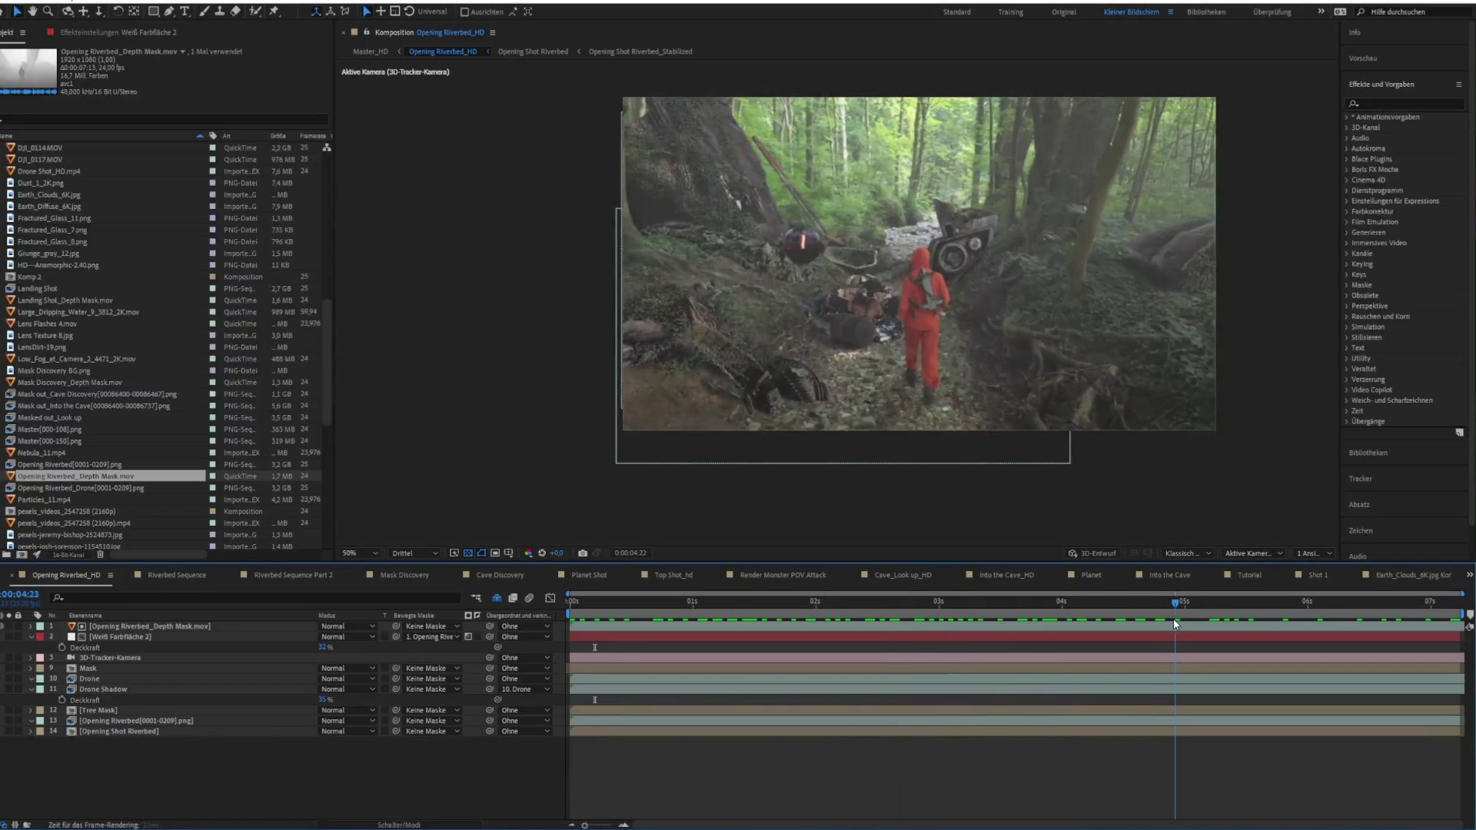
Reveal the shy layers and assign the depth mask as track matte to 12 Thick Atmosphere, Particles_11 and 14 Small Dust Beams
left_click(497, 597)
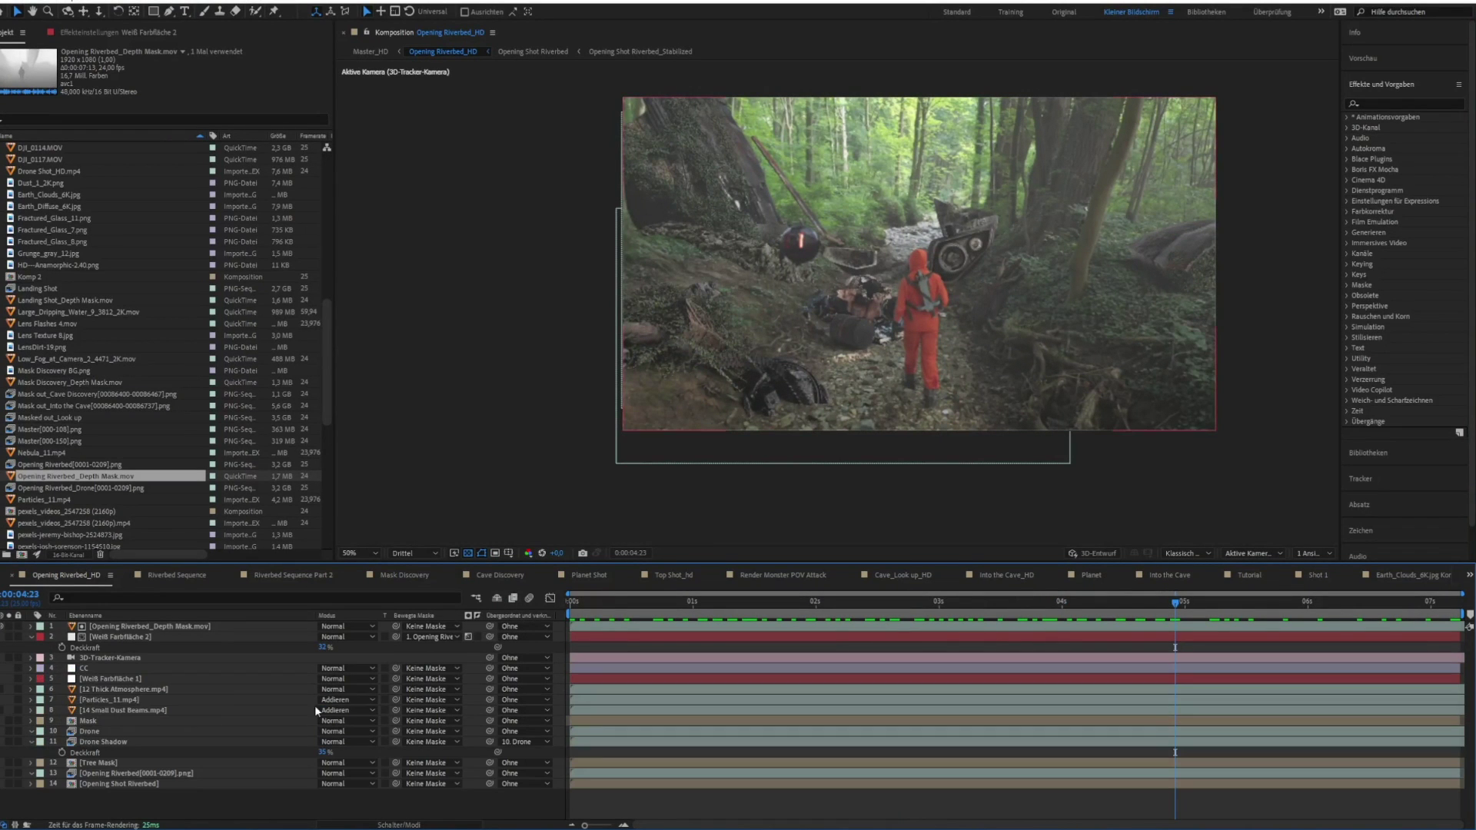
left_click(135, 691)
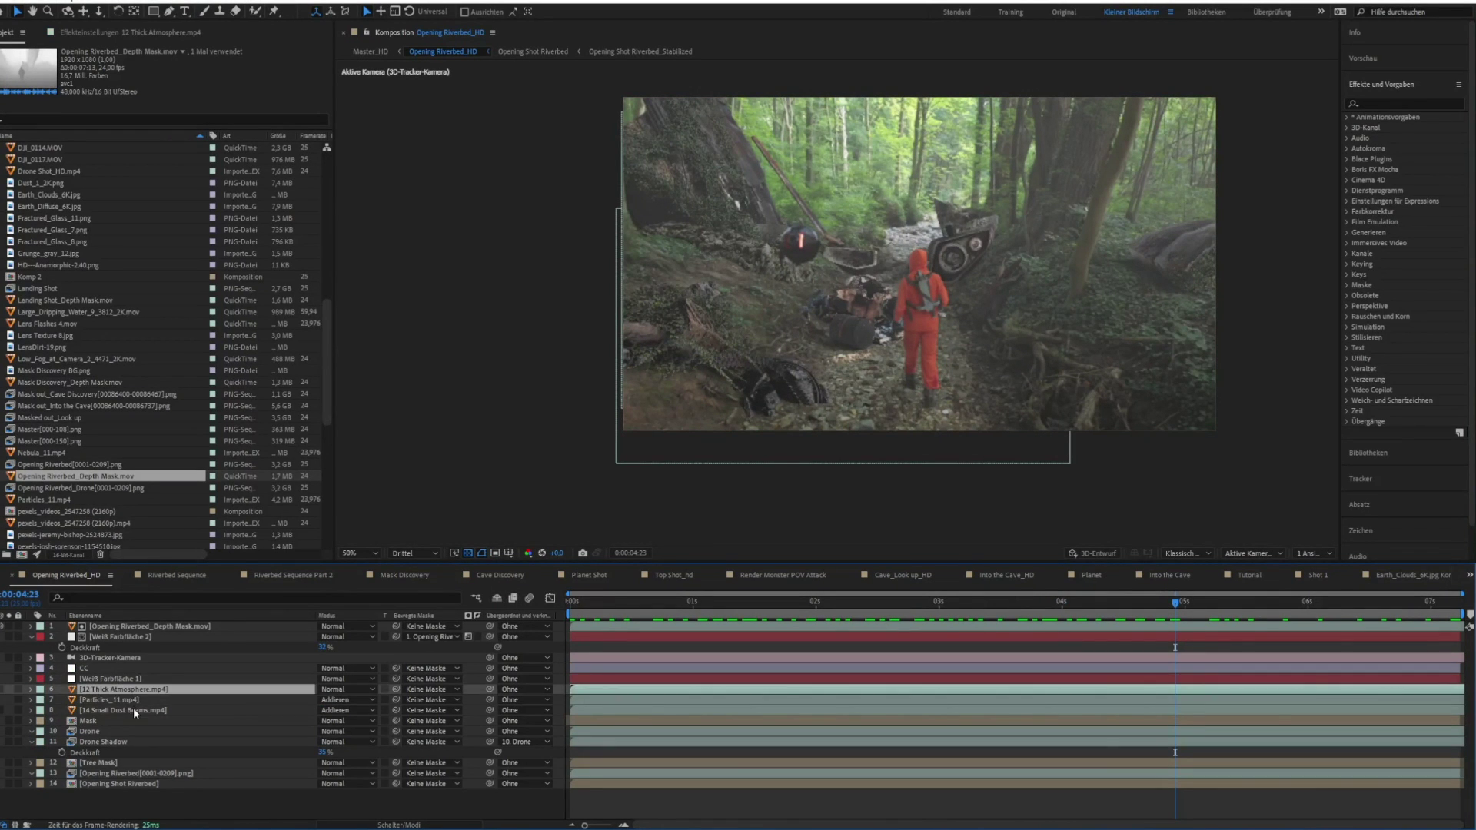
left_click(132, 707, "shift")
left_click(425, 692)
left_click(477, 514)
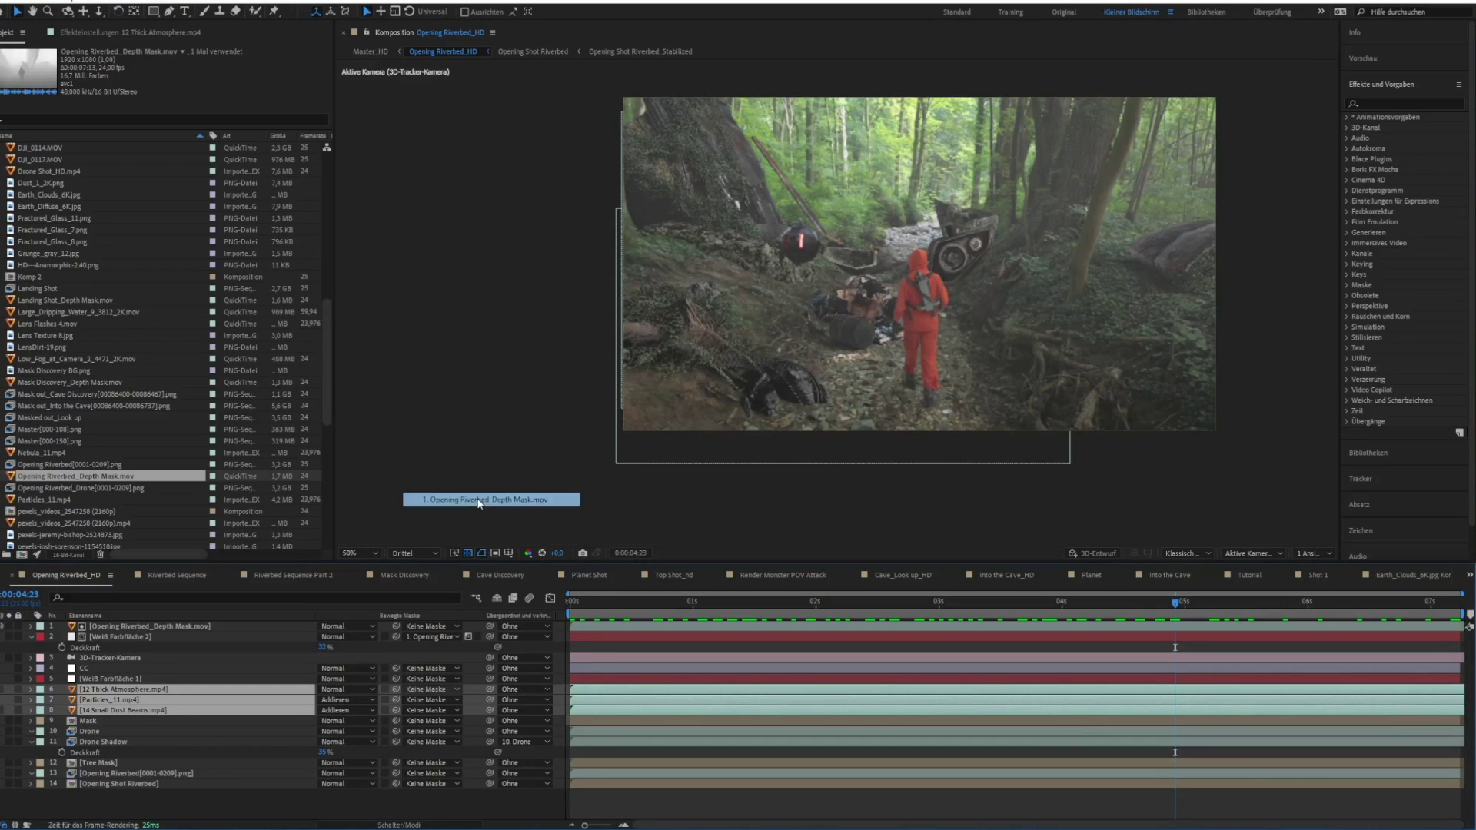
Delete the Weiß Farbfläche 2 solid and scrub back to frame 4 to check the masked atmosphere layers
left_click(131, 640)
key("Delete")
left_click(97, 671)
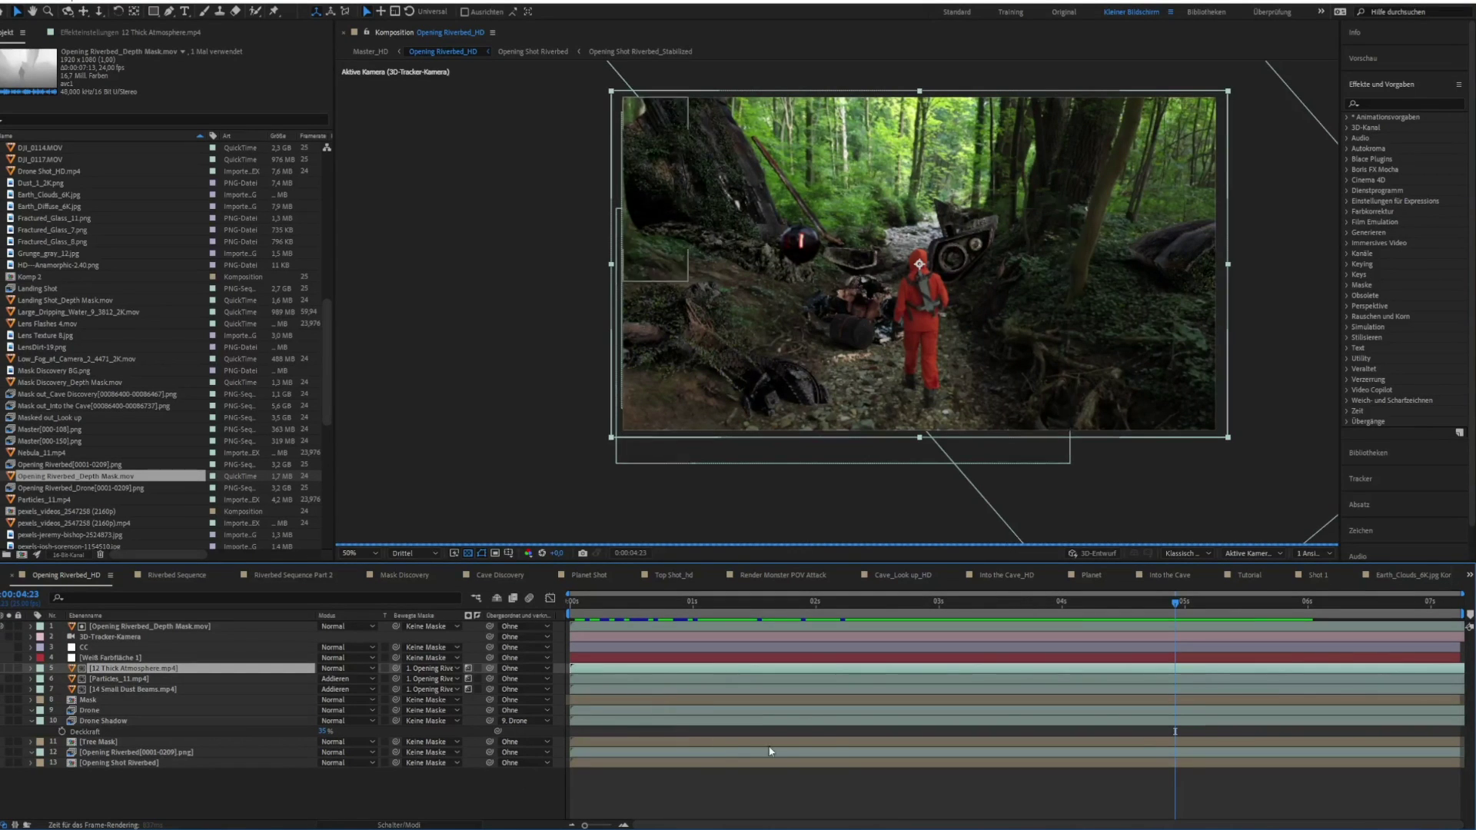
left_click(936, 792)
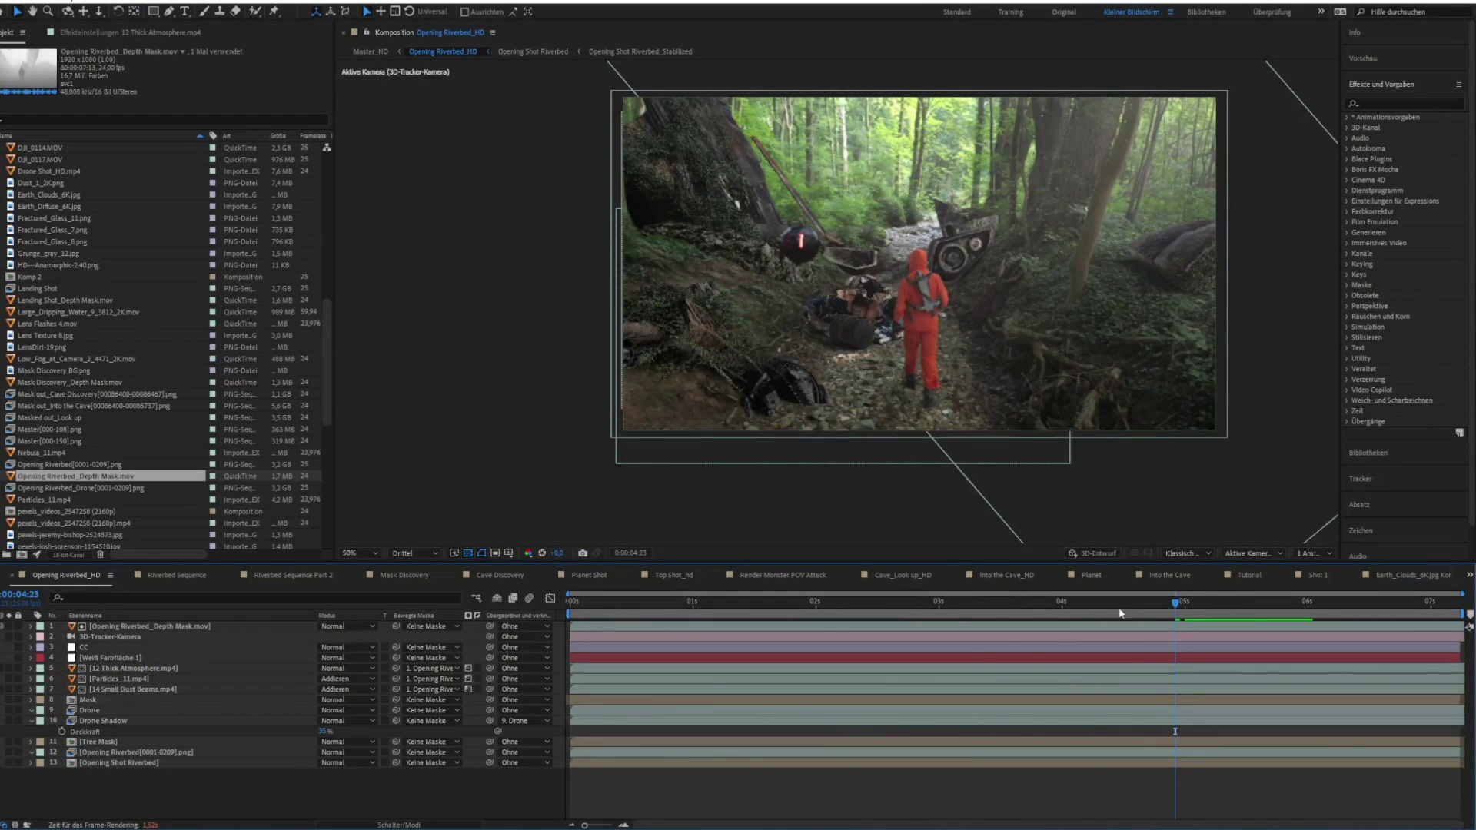
left_click_drag(1119, 613, 589, 619)
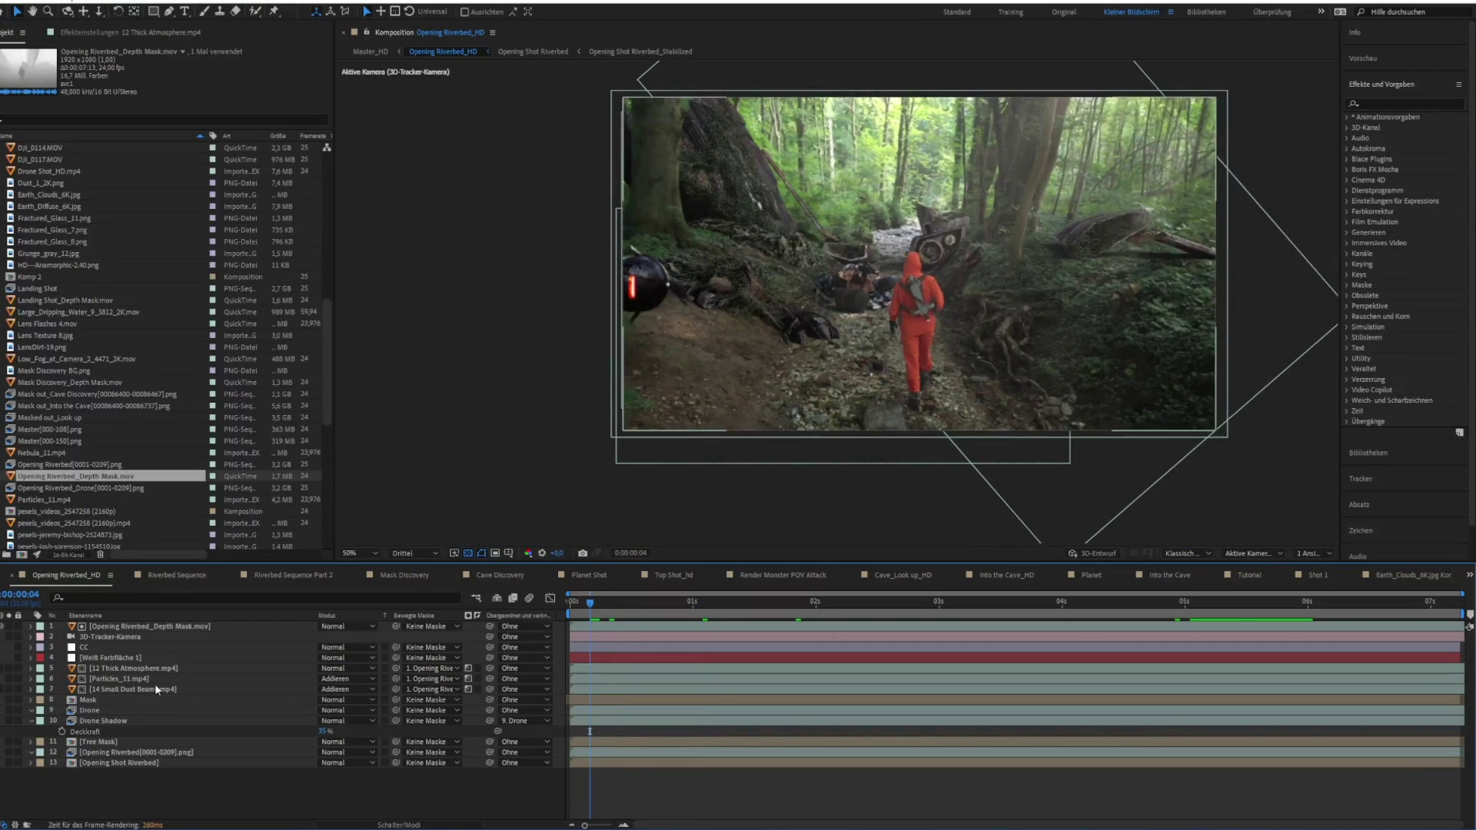
Assign the depth mask as the track matte of the Weiß Farbfläche 1 solid
left_click(86, 658)
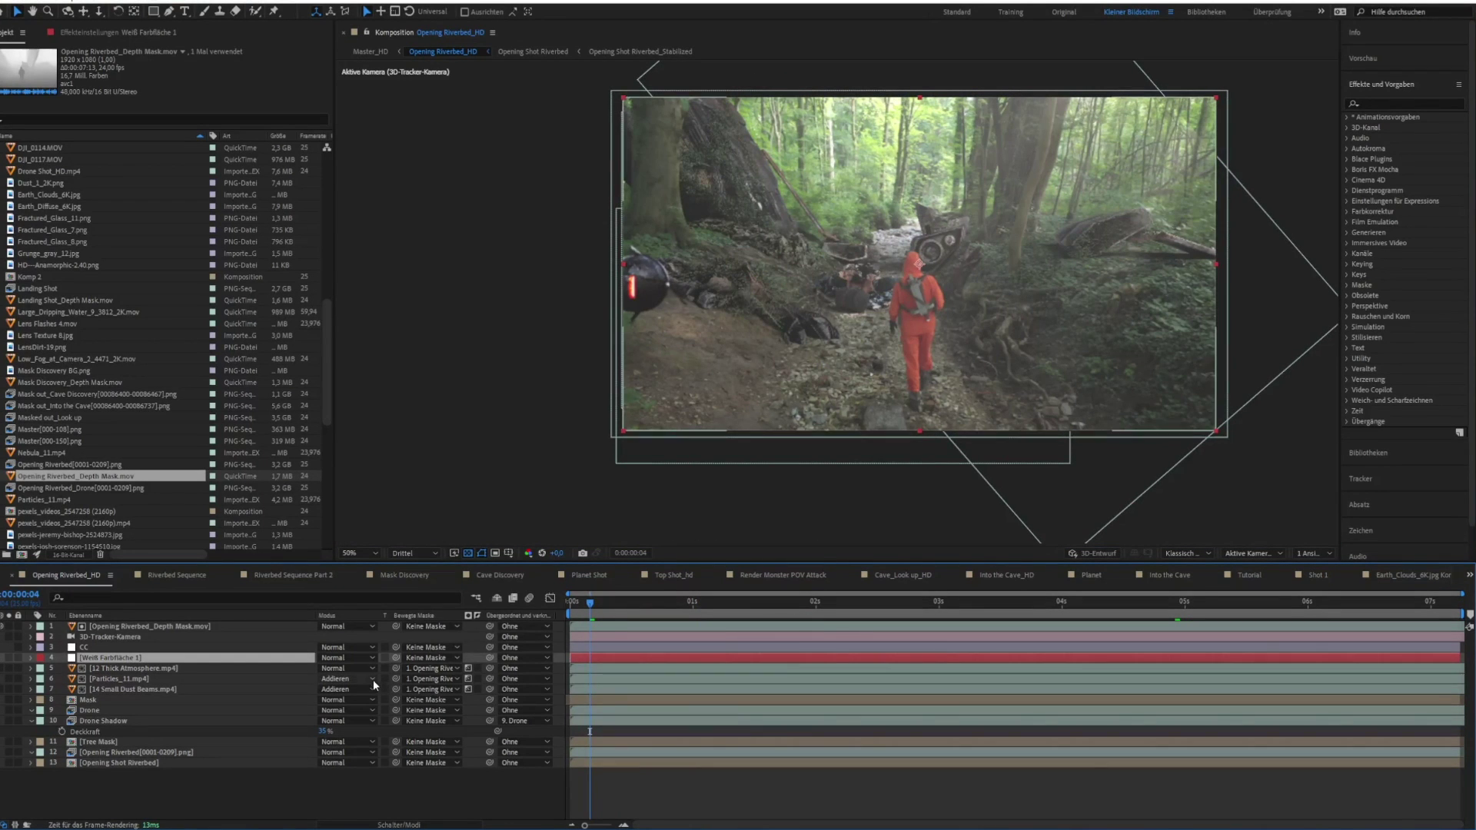
left_click(426, 658)
left_click(469, 482)
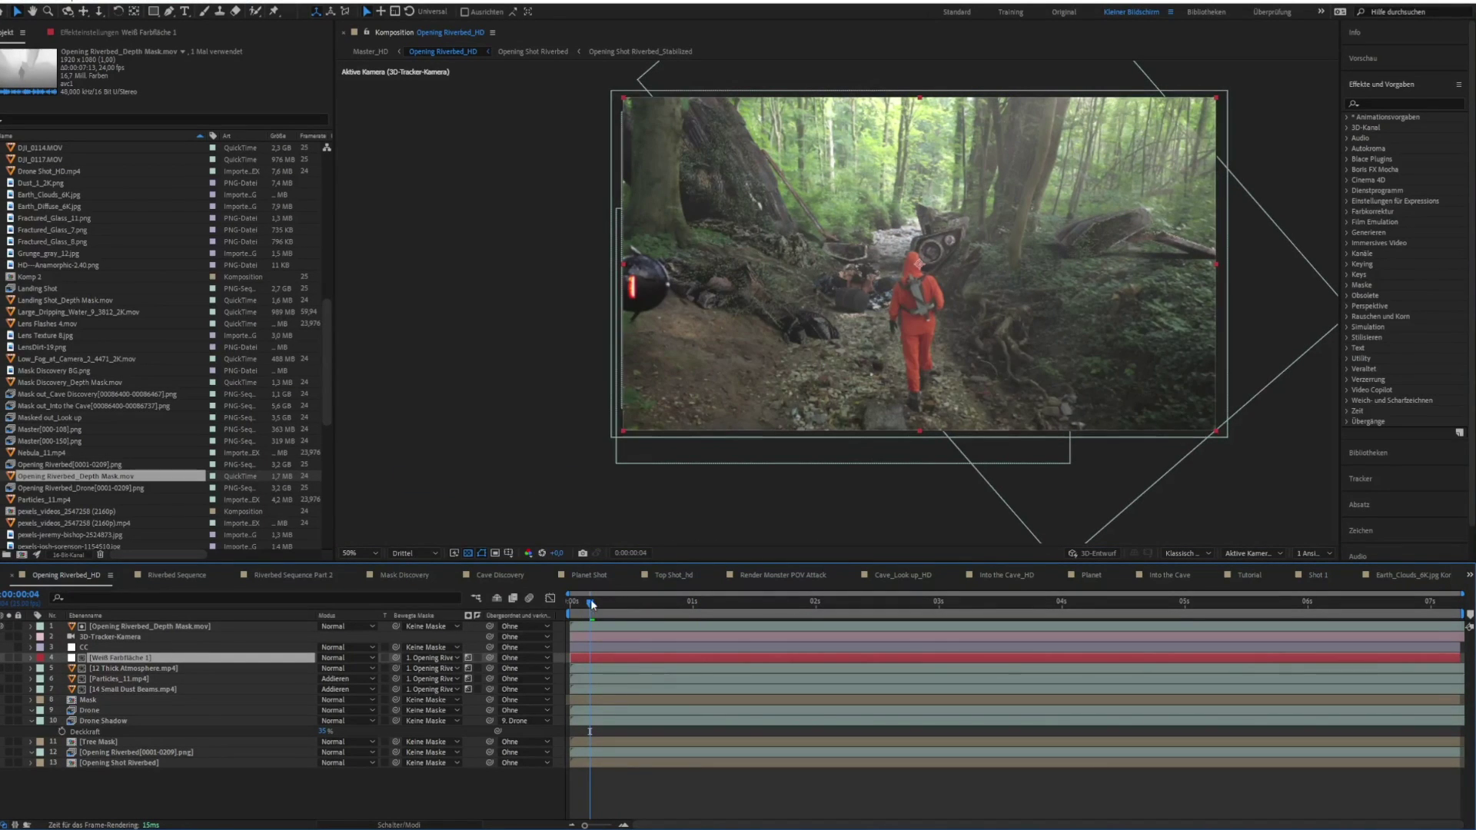